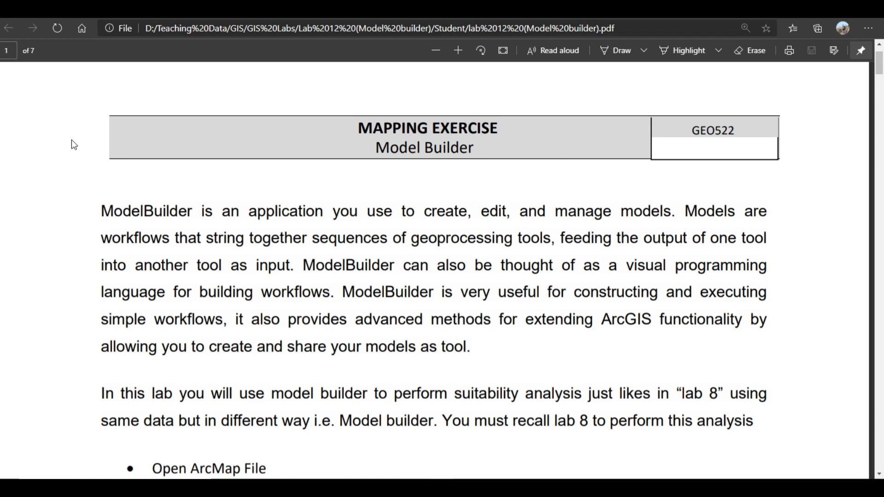
{"action": "left_click", "coordinate": [159, 10]}
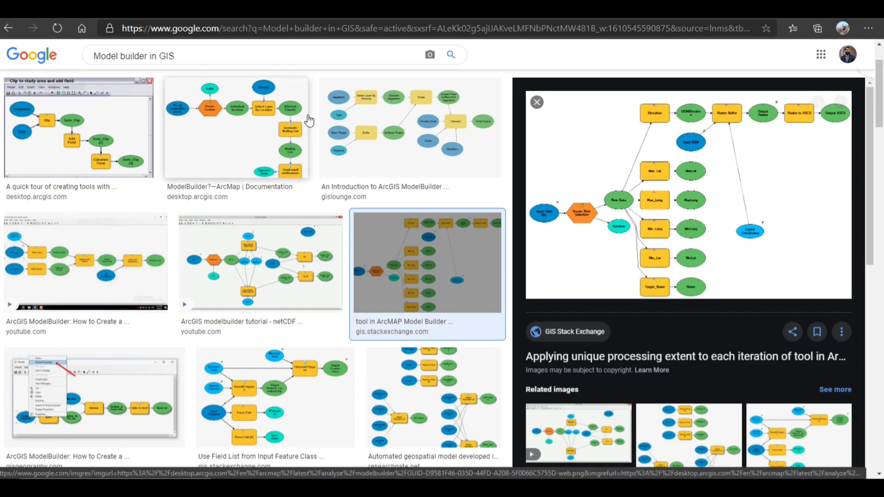
{"action": "left_click", "coordinate": [166, 9]}
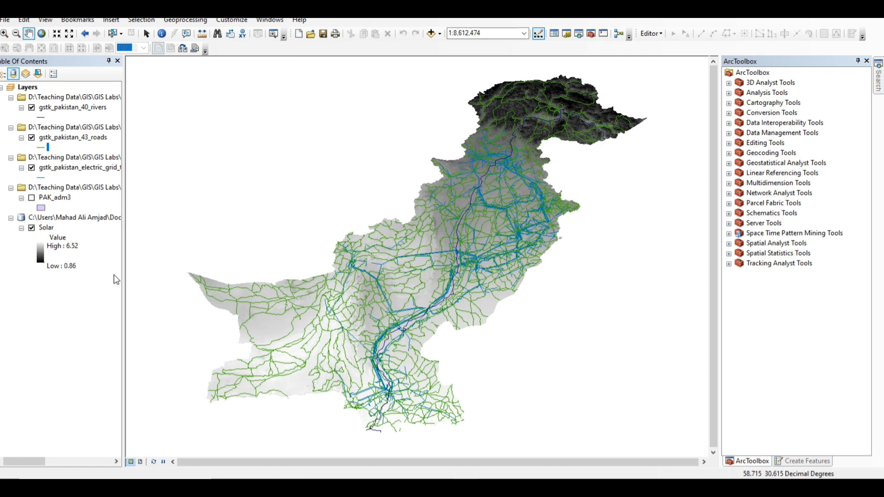
- Open a new ModelBuilder window and enlarge it over the map view
{"action": "left_click", "coordinate": [620, 38]}
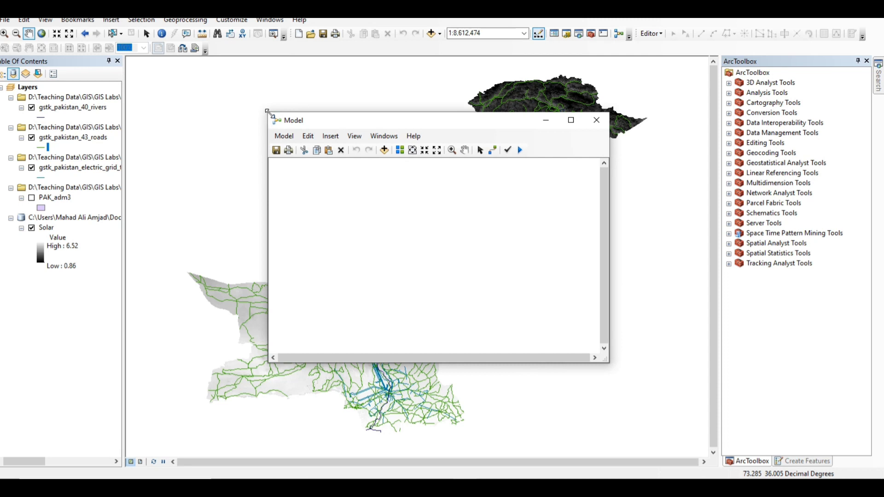
{"action": "left_click_drag", "start_coordinate": [263, 112], "coordinate": [140, 55]}
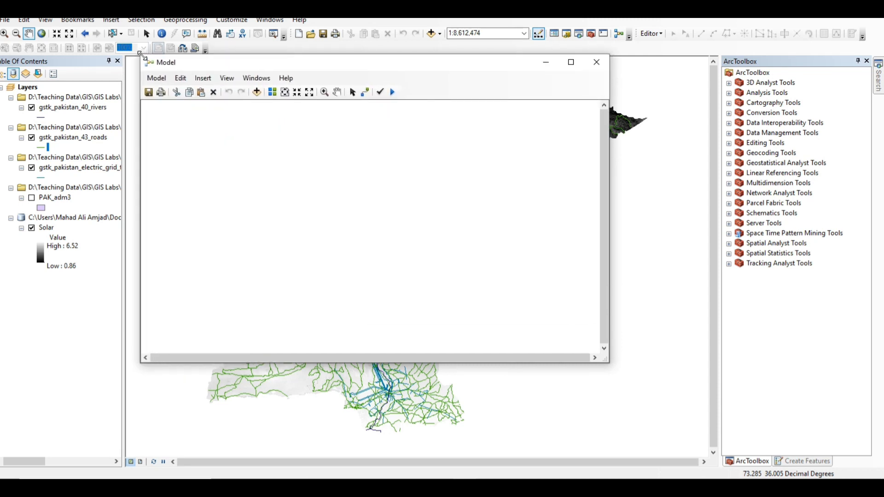
{"action": "left_click", "coordinate": [165, 78]}
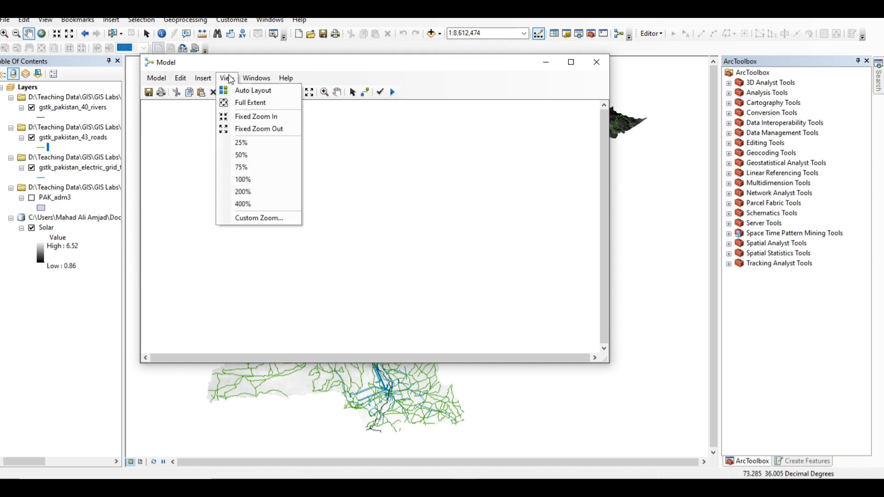
{"action": "mouse_move", "coordinate": [182, 80]}
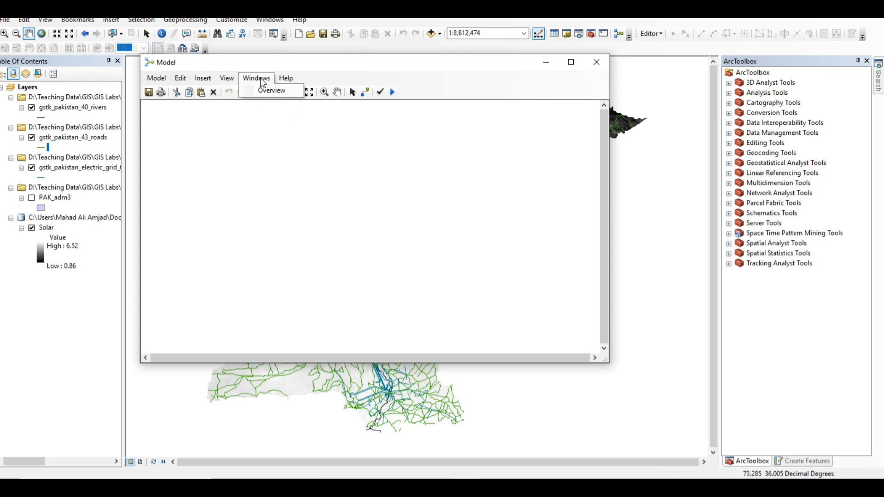
{"action": "mouse_move", "coordinate": [286, 78]}
{"action": "left_click", "coordinate": [450, 85]}
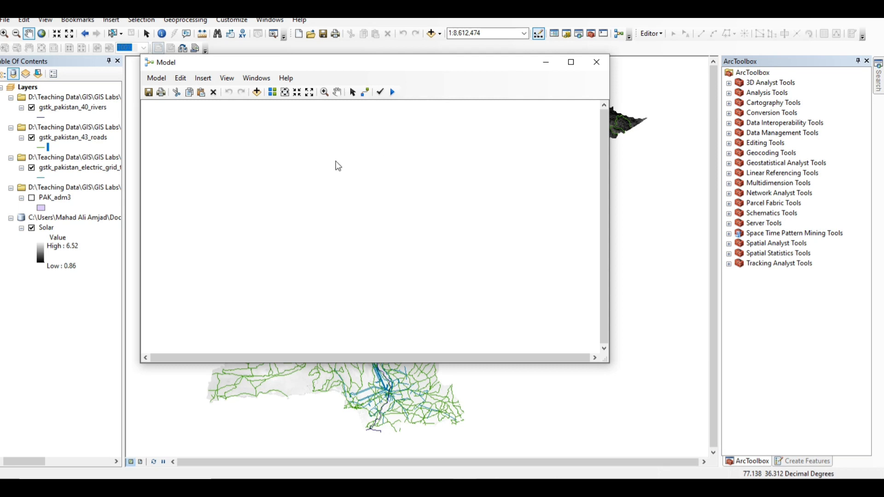
- Add three Buffer tools from the Proximity toolset of the Analysis Tools to the model, stacked one below another
{"action": "double_click", "coordinate": [763, 93]}
{"action": "double_click", "coordinate": [777, 124]}
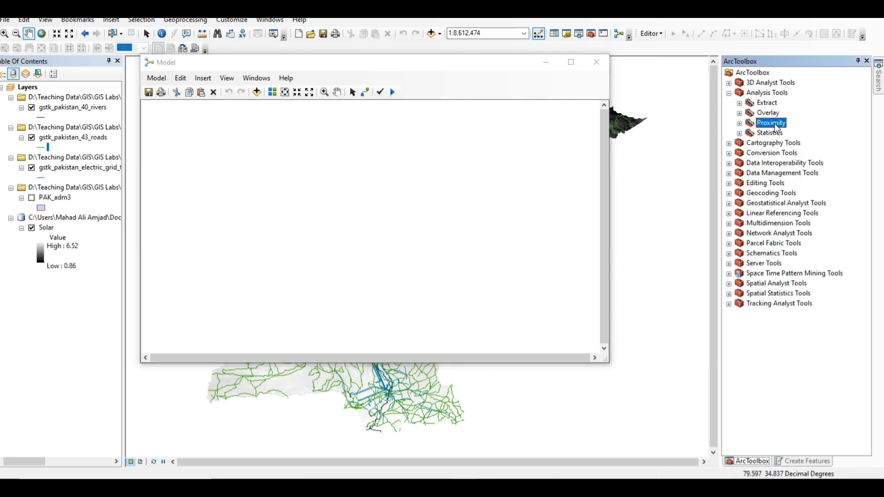
{"action": "left_click", "coordinate": [783, 134]}
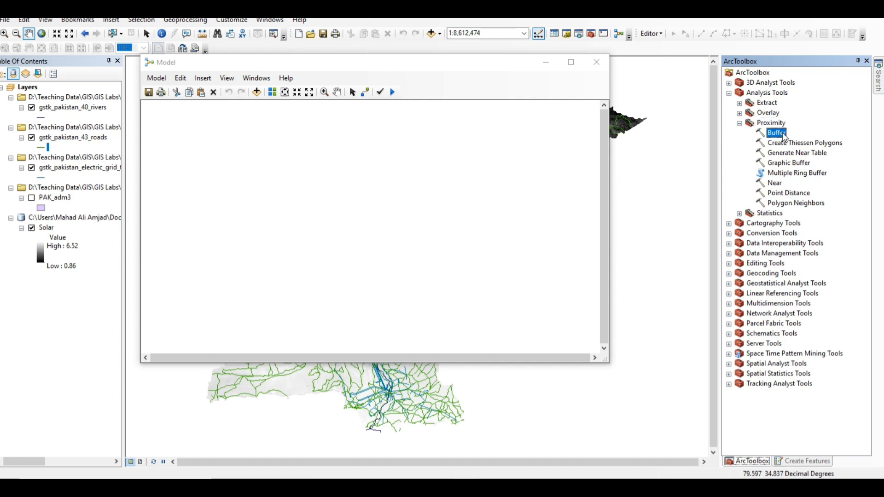
{"action": "left_click_drag", "start_coordinate": [783, 135], "coordinate": [281, 148]}
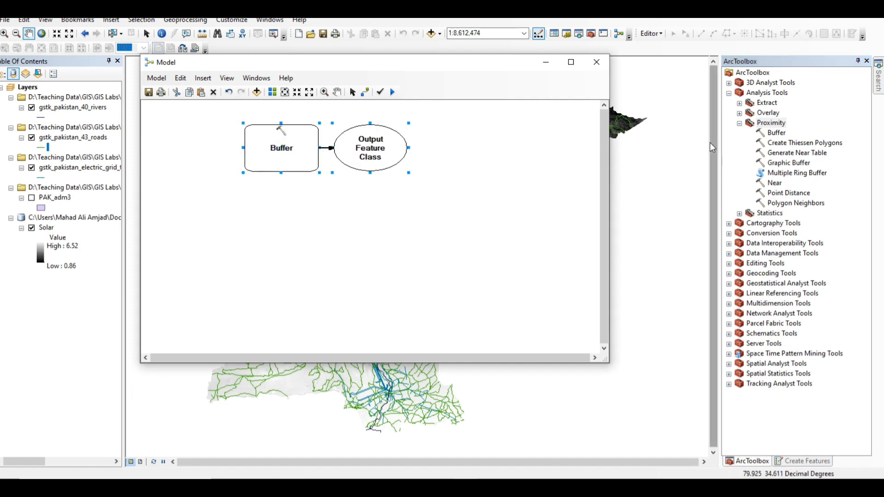
{"action": "left_click_drag", "start_coordinate": [779, 134], "coordinate": [300, 211]}
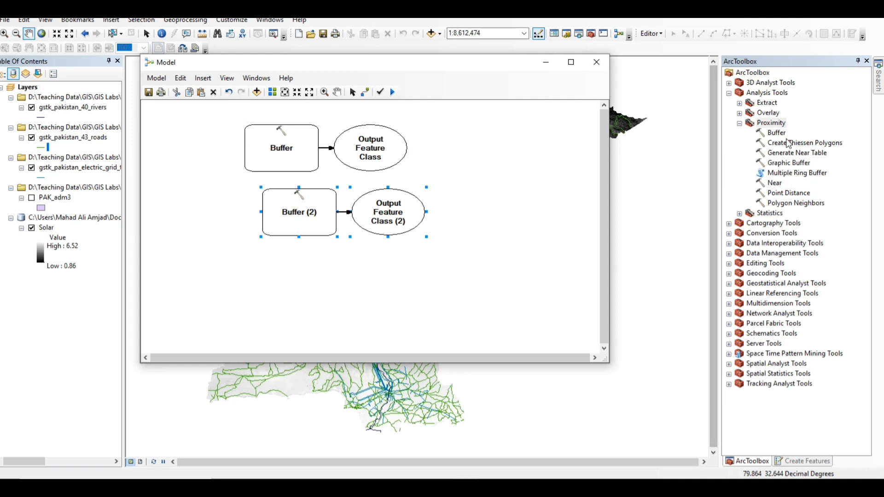
{"action": "left_click_drag", "start_coordinate": [776, 133], "coordinate": [278, 274]}
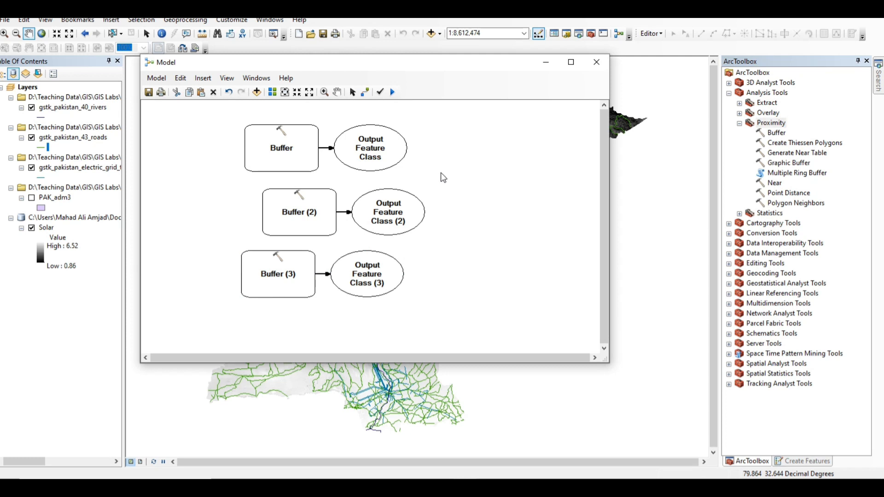
- Configure the first Buffer tool with gstk_pakistan_40_rivers as input, a distance of 3 kilometers and dissolve type ALL
{"action": "mouse_move", "coordinate": [289, 141]}
{"action": "left_click", "coordinate": [275, 151]}
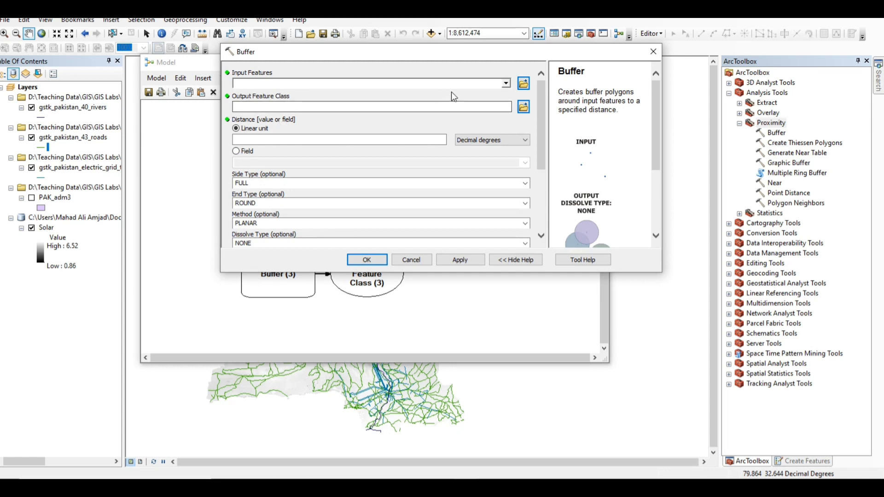
{"action": "left_click", "coordinate": [506, 83]}
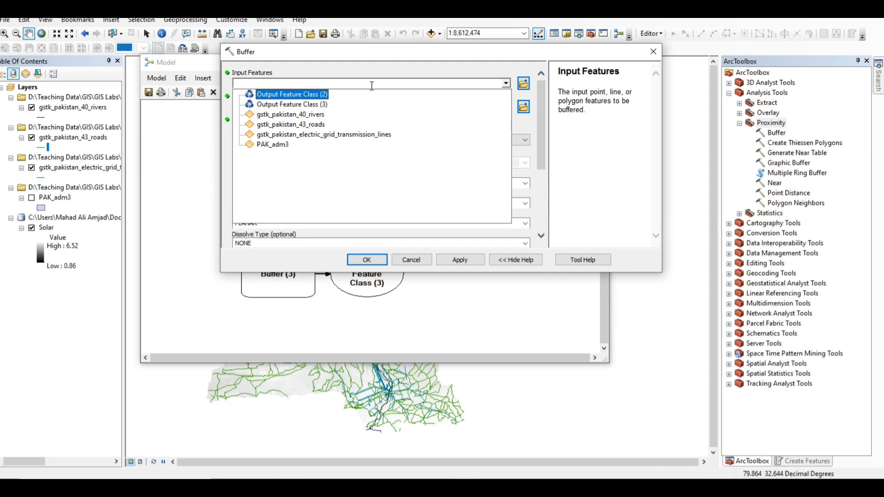
{"action": "left_click", "coordinate": [323, 115]}
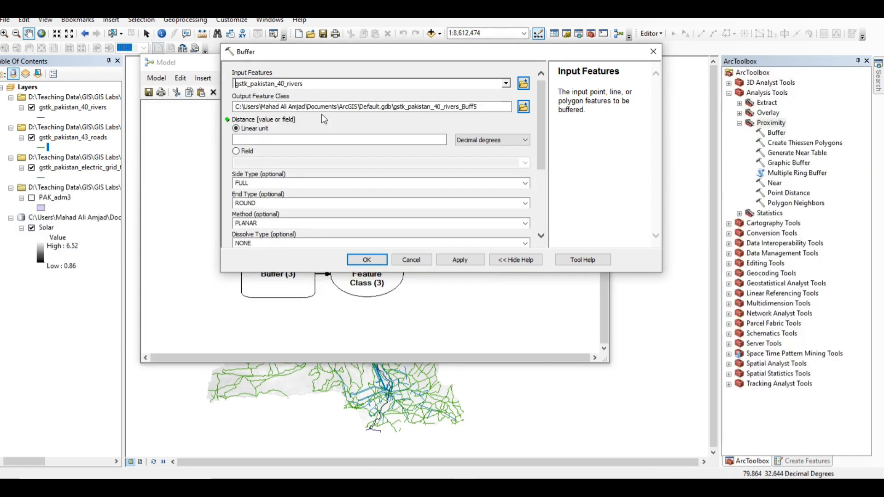
{"action": "left_click", "coordinate": [413, 142]}
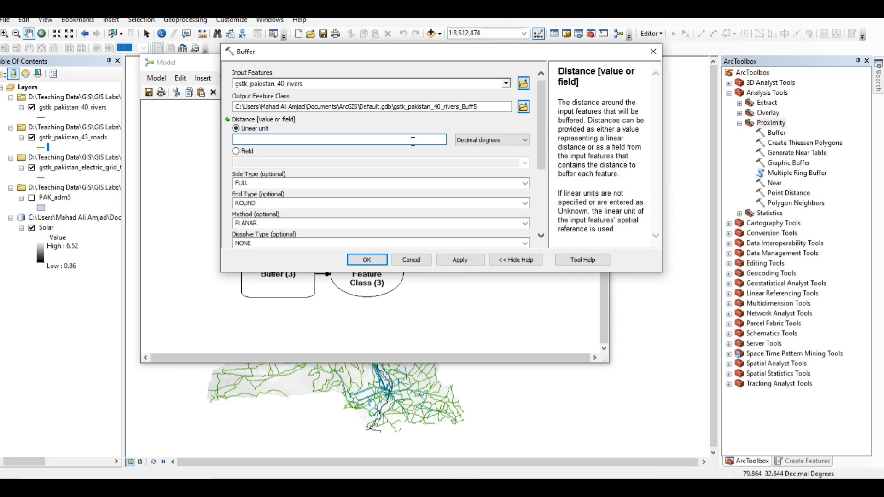
{"action": "type", "text": "2"}
{"action": "left_click", "coordinate": [519, 140]}
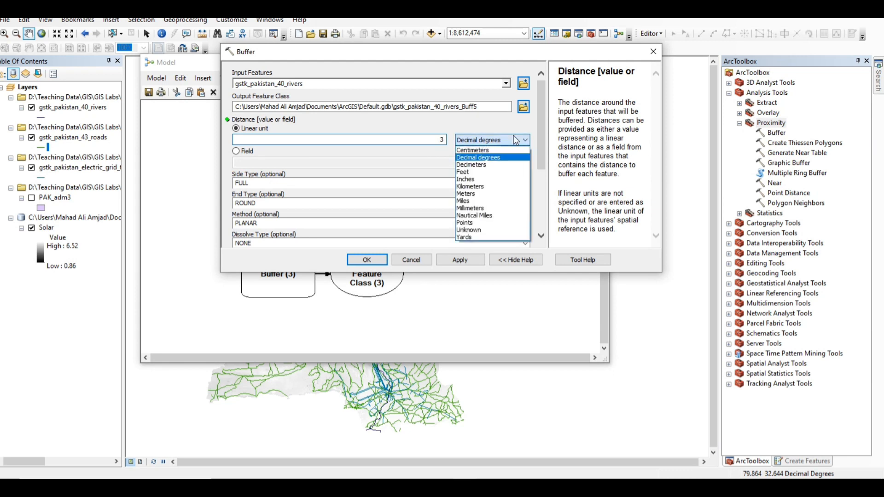
{"action": "left_click", "coordinate": [498, 186]}
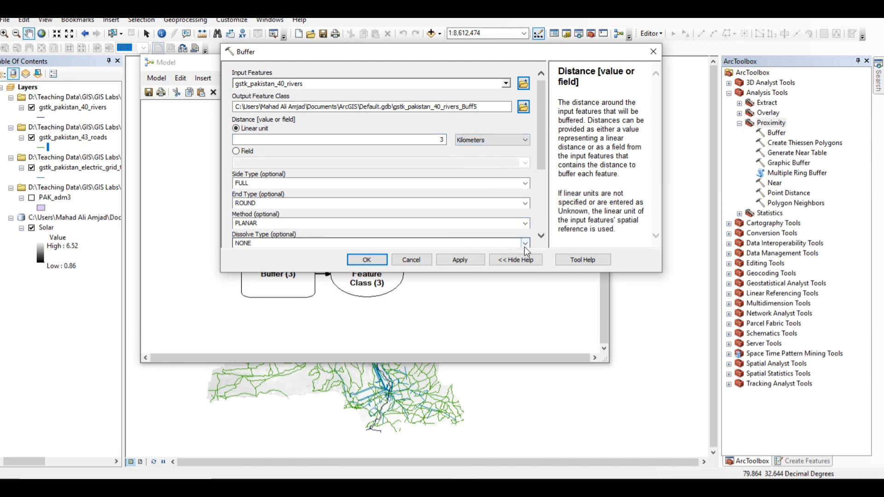
{"action": "left_click", "coordinate": [525, 244]}
{"action": "left_click", "coordinate": [397, 259]}
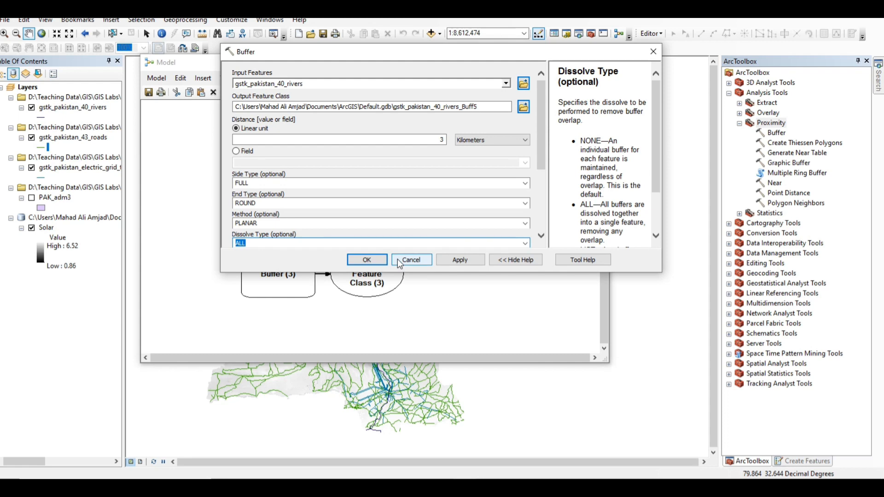
{"action": "left_click_drag", "start_coordinate": [541, 140], "coordinate": [543, 170]}
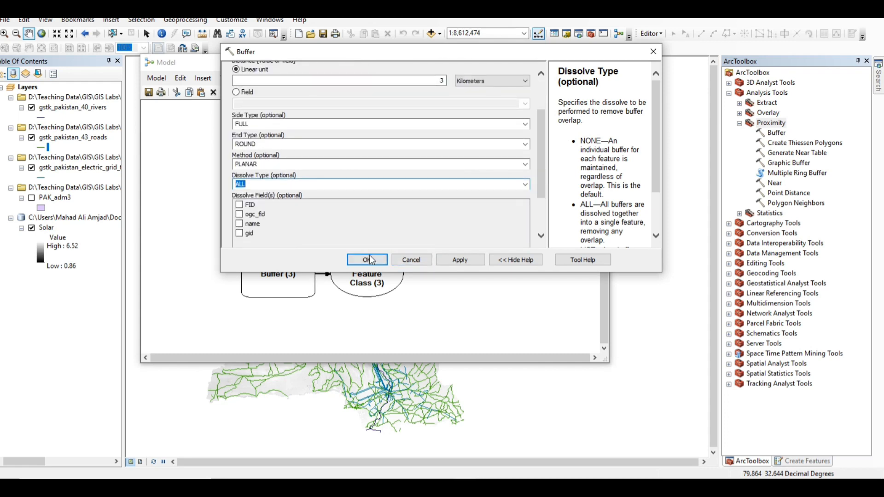
{"action": "left_click", "coordinate": [371, 259]}
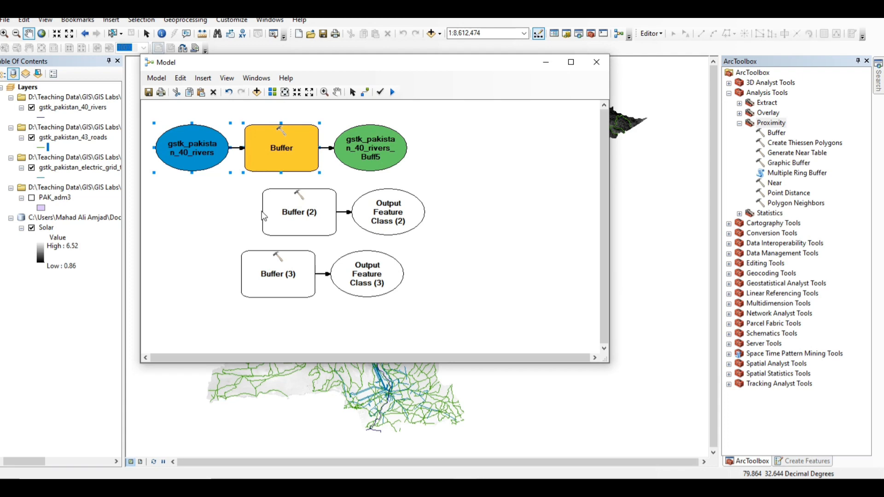
- Configure Buffer (2) with gstk_pakistan_43_roads as input, a distance of 5 kilometers and dissolve type ALL
{"action": "double_click", "coordinate": [300, 205]}
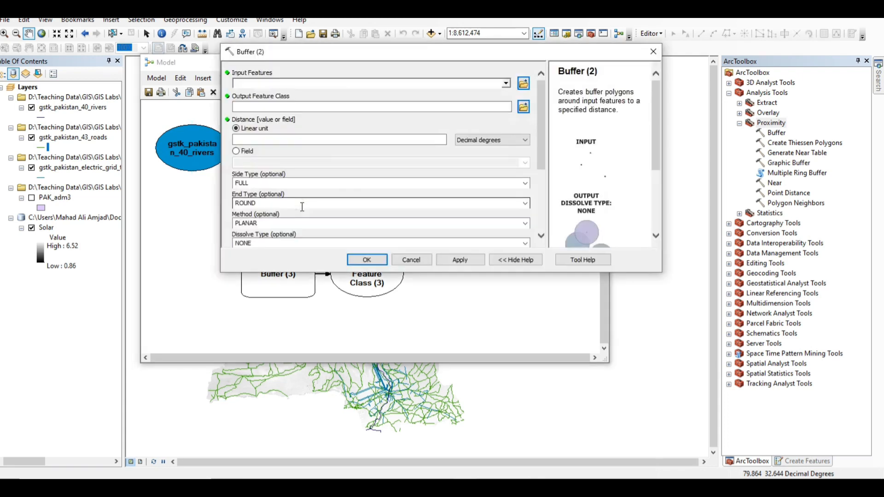
{"action": "left_click", "coordinate": [507, 83]}
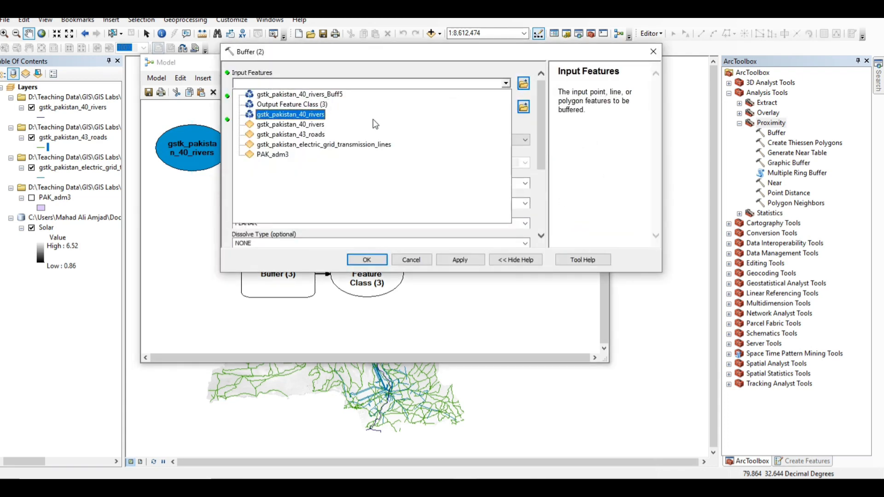
{"action": "left_click", "coordinate": [336, 135]}
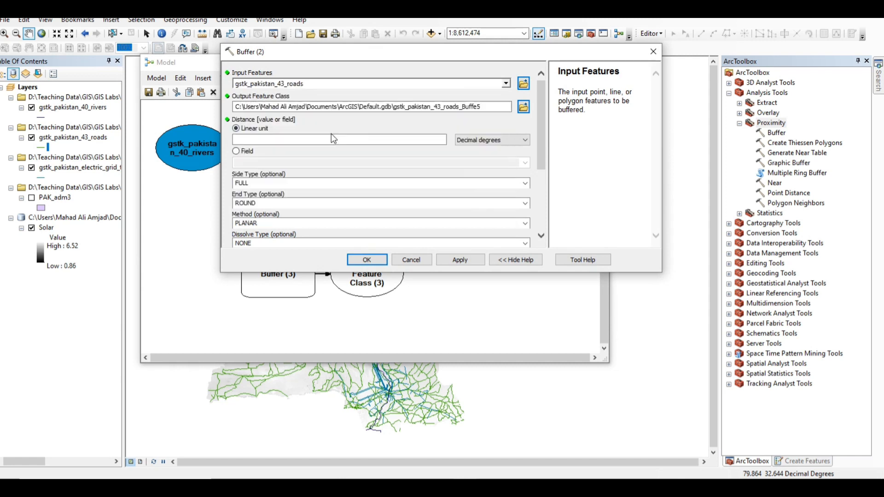
{"action": "left_click", "coordinate": [390, 138]}
{"action": "type", "text": "5"}
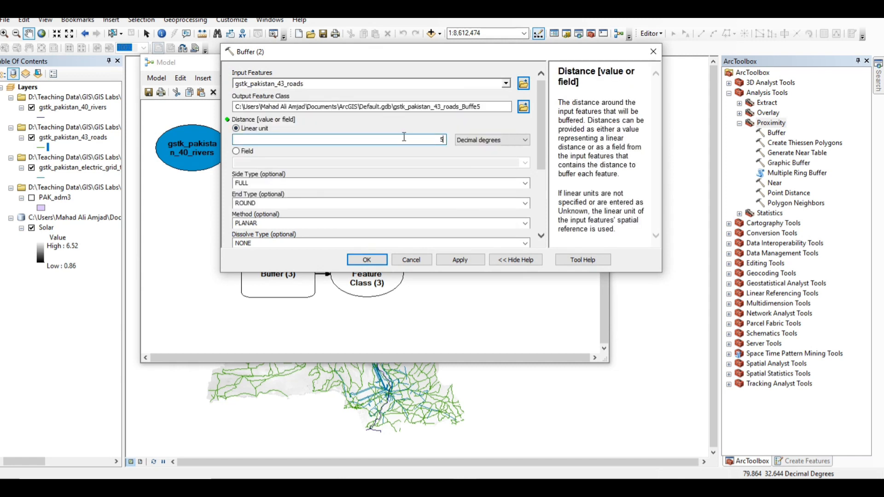
{"action": "left_click", "coordinate": [507, 139]}
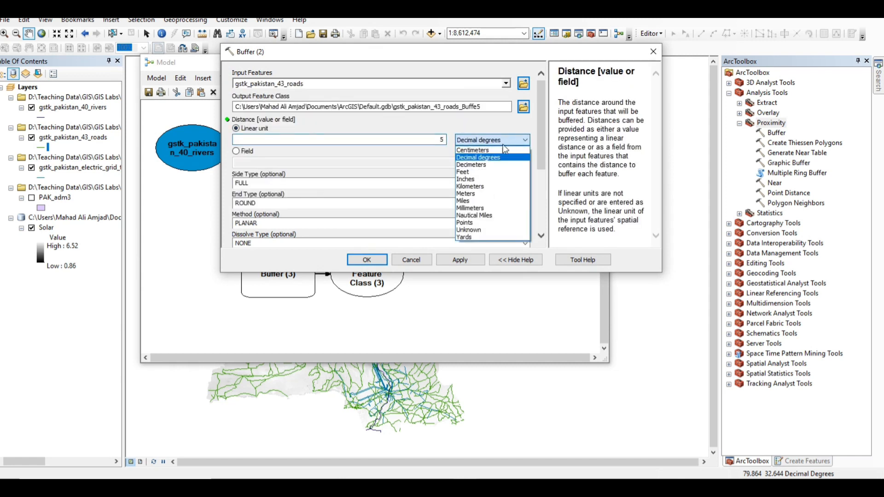
{"action": "left_click", "coordinate": [489, 187]}
{"action": "left_click", "coordinate": [421, 243]}
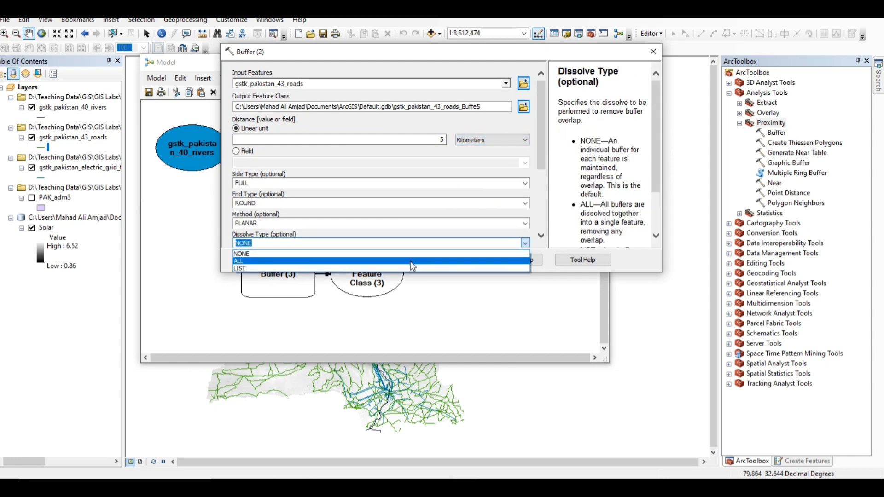
{"action": "left_click", "coordinate": [411, 261]}
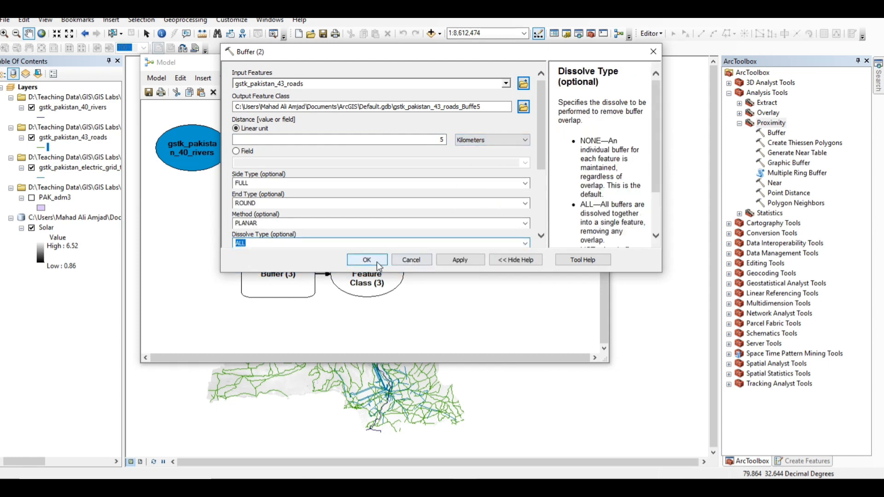
{"action": "left_click", "coordinate": [376, 261]}
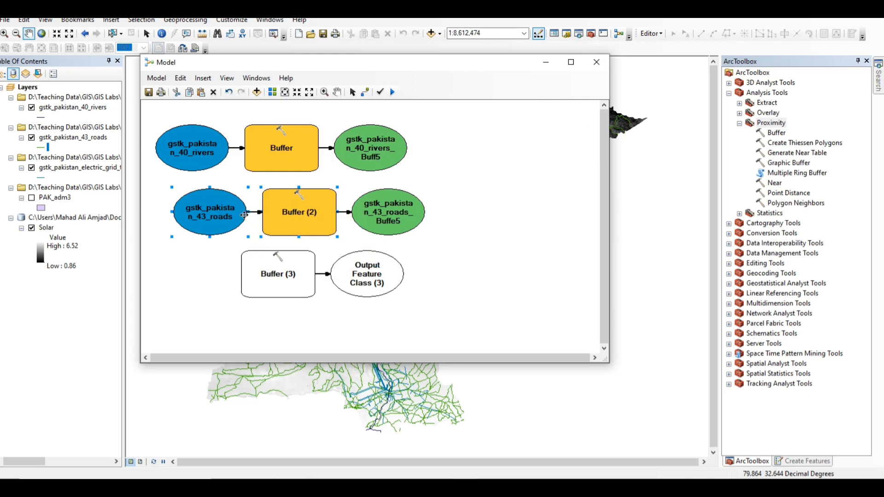
{"action": "mouse_move", "coordinate": [266, 267]}
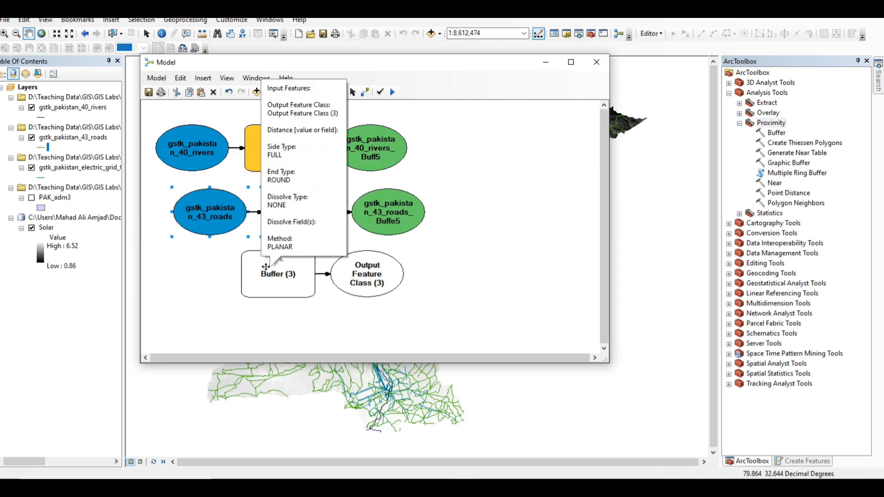
{"action": "double_click", "coordinate": [230, 214]}
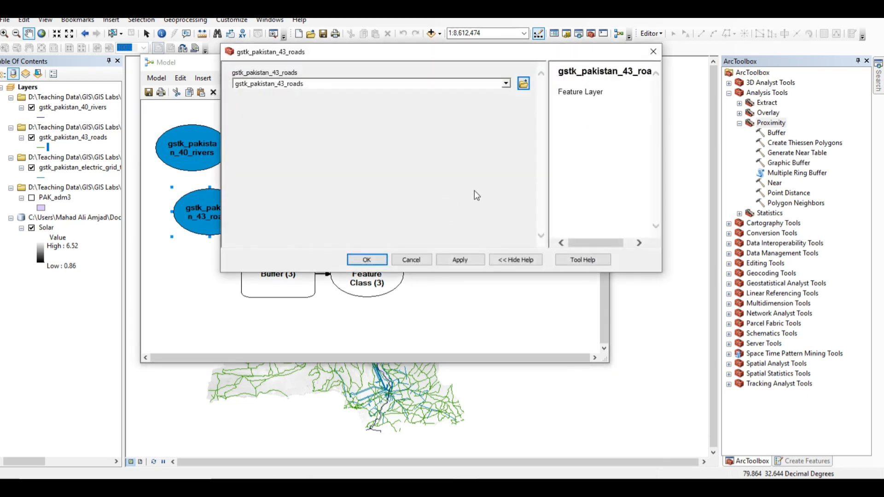
{"action": "left_click", "coordinate": [652, 51]}
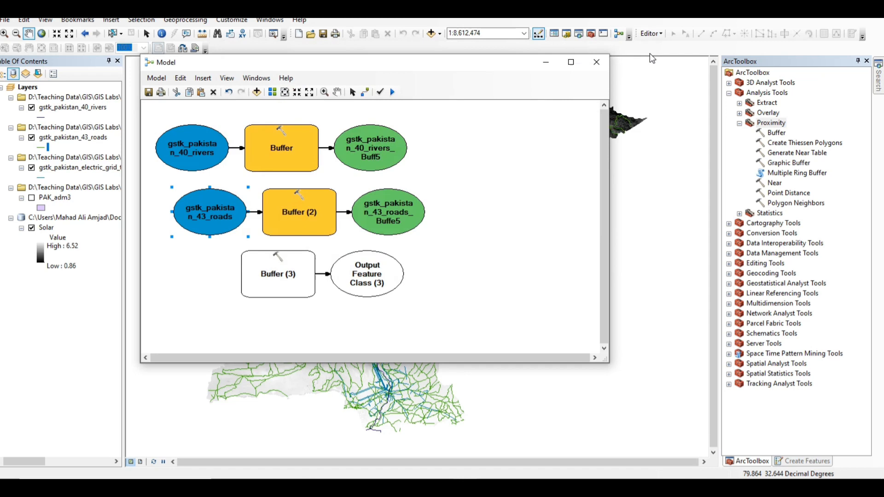
- Configure Buffer (3) with gstk_pakistan_electric_grid_transmission_lines as input, a distance of 2 kilometers and dissolve type ALL
{"action": "double_click", "coordinate": [281, 276]}
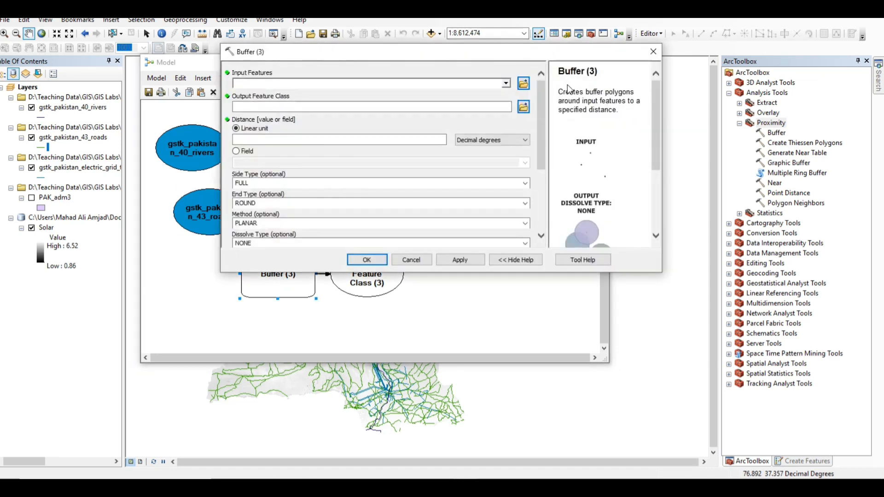
{"action": "left_click", "coordinate": [506, 84]}
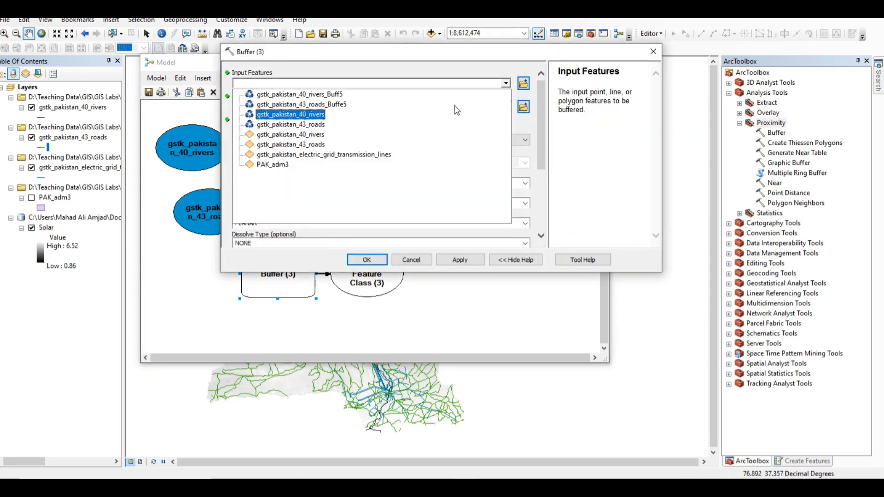
{"action": "left_click", "coordinate": [358, 156]}
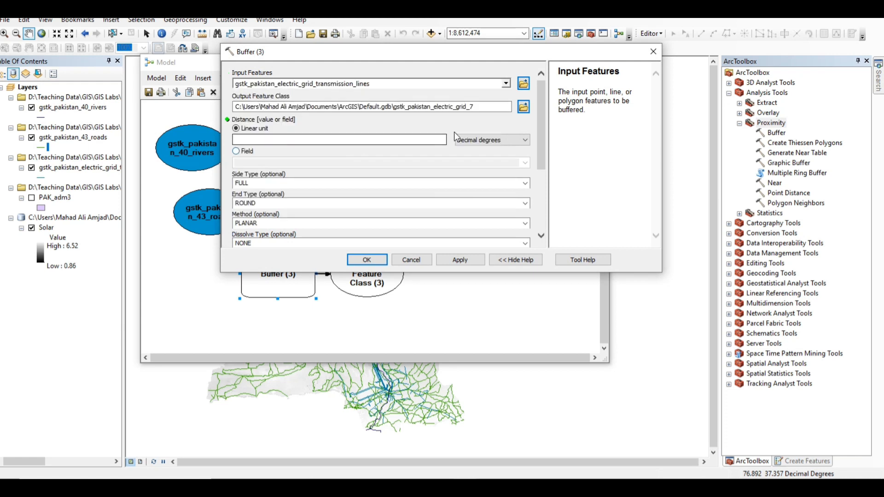
{"action": "left_click", "coordinate": [441, 138]}
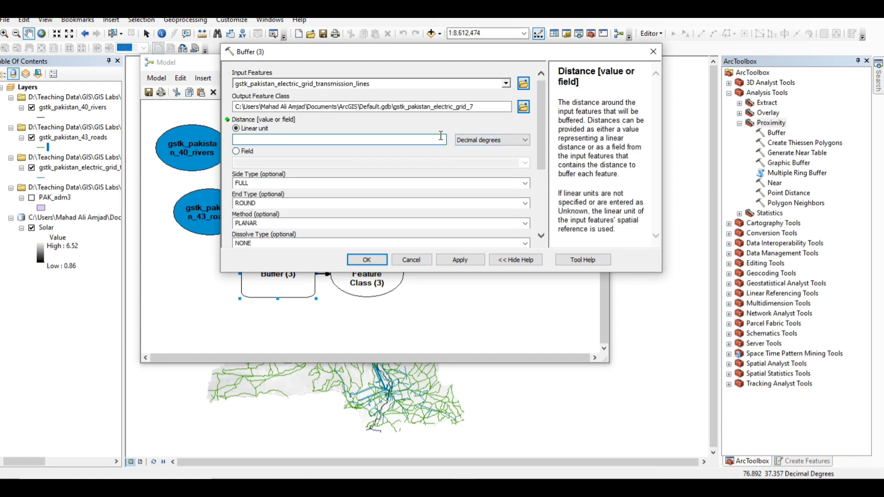
{"action": "type", "text": "2"}
{"action": "left_click", "coordinate": [491, 140]}
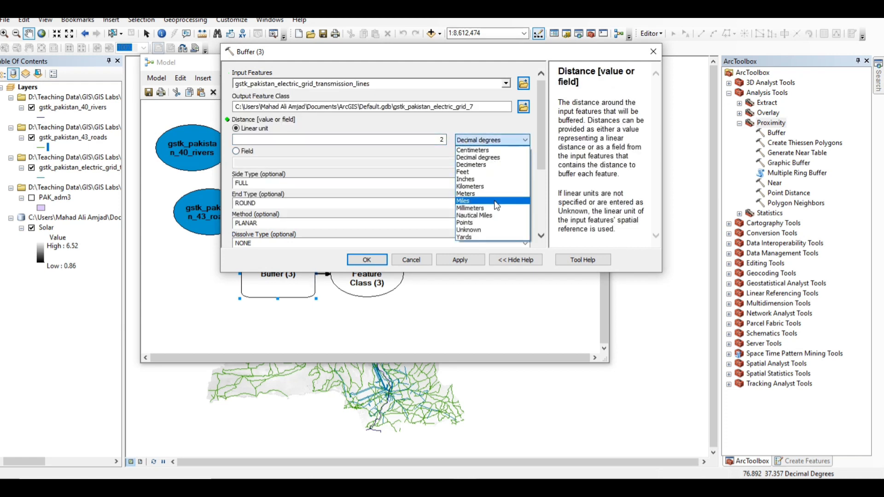
{"action": "left_click", "coordinate": [489, 186]}
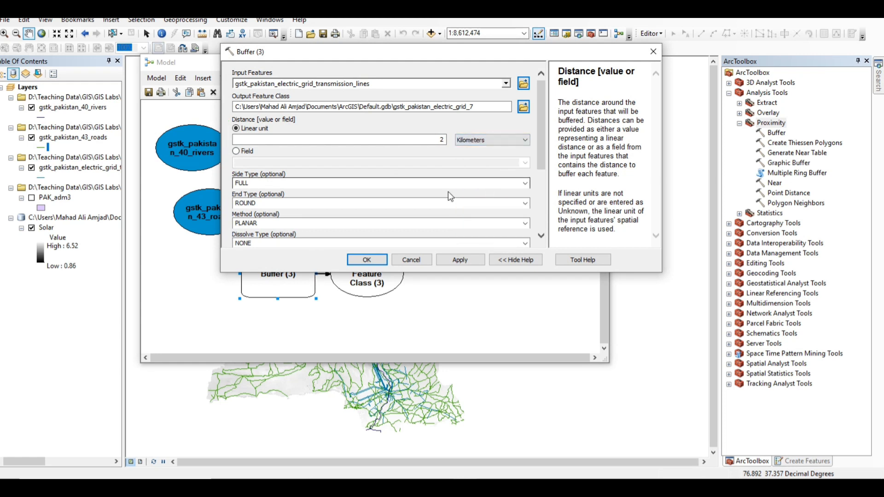
{"action": "left_click", "coordinate": [524, 243]}
{"action": "left_click", "coordinate": [430, 261]}
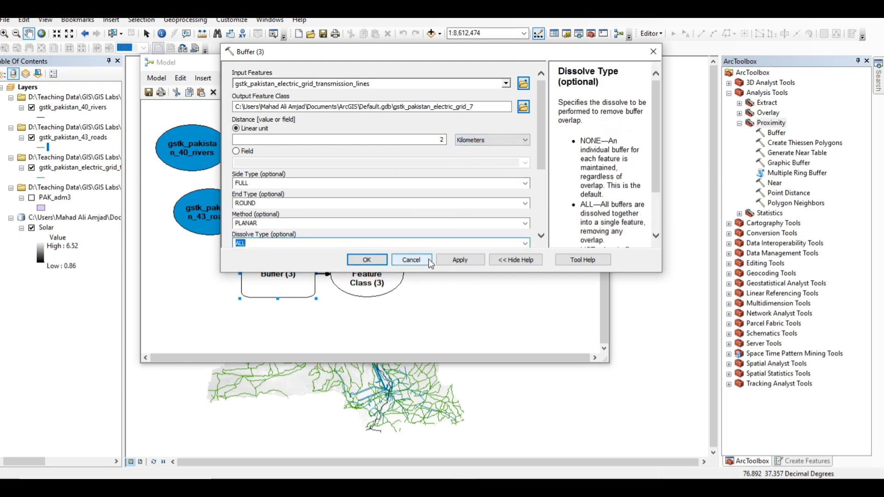
{"action": "left_click", "coordinate": [374, 262]}
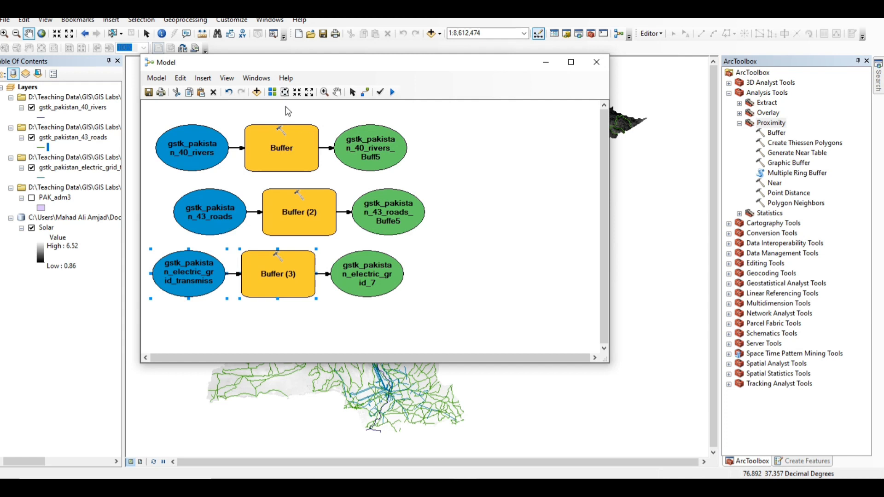
- Apply the automatic layout to the model diagram and rename the electric grid input element to Transmission Lines
{"action": "left_click", "coordinate": [273, 93]}
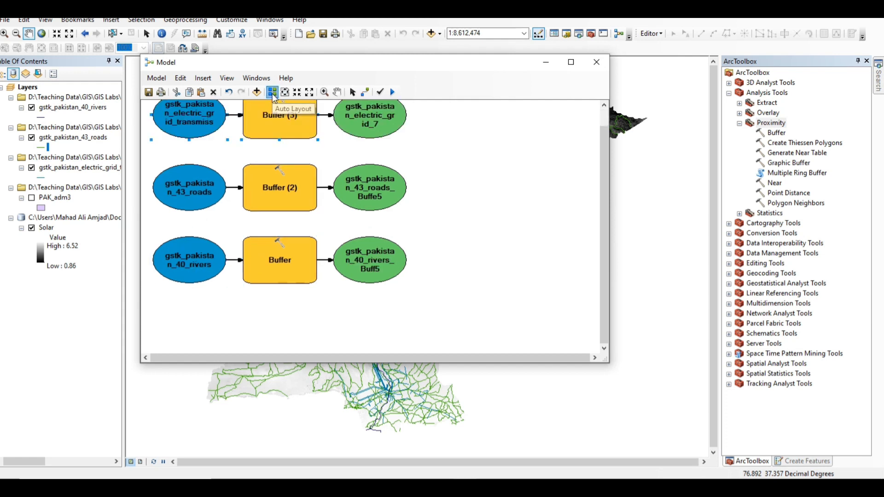
{"action": "left_click_drag", "start_coordinate": [604, 229], "coordinate": [604, 202]}
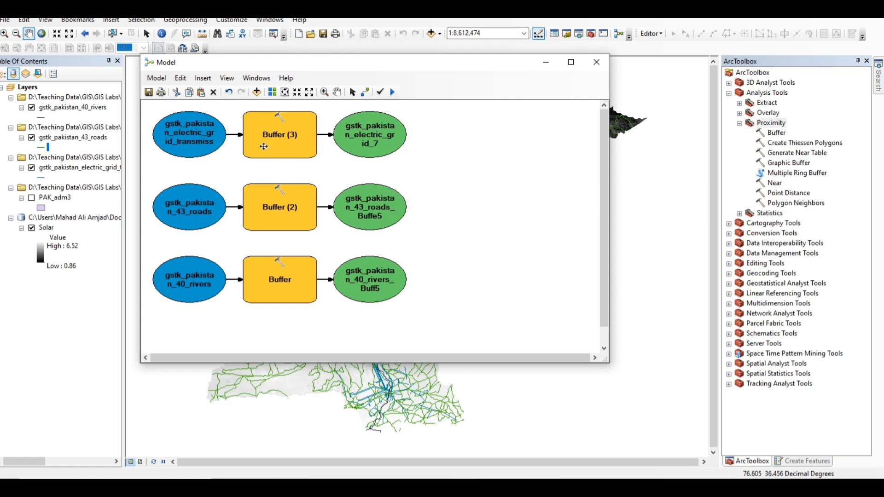
{"action": "right_click", "coordinate": [180, 135]}
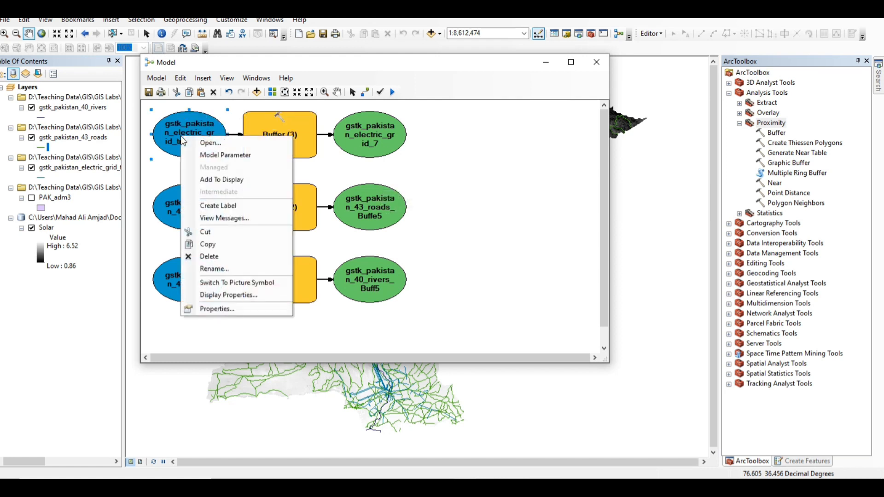
{"action": "left_click", "coordinate": [249, 269]}
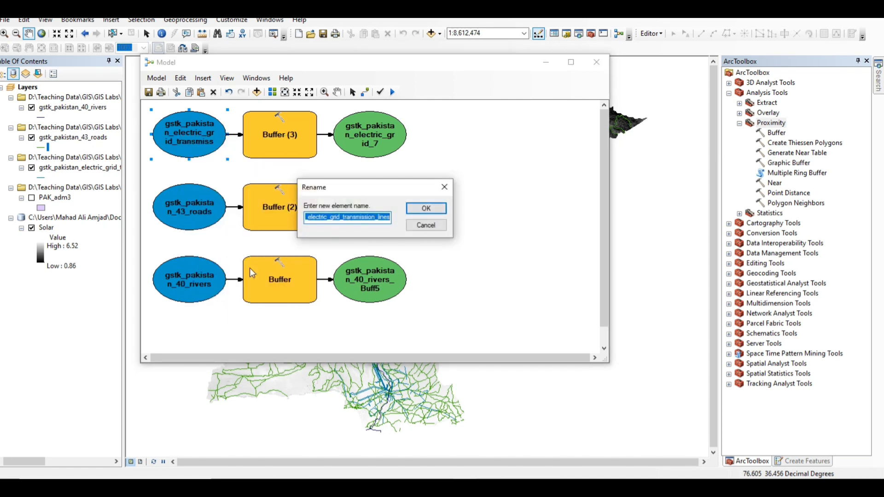
{"action": "type", "text": "Tra"}
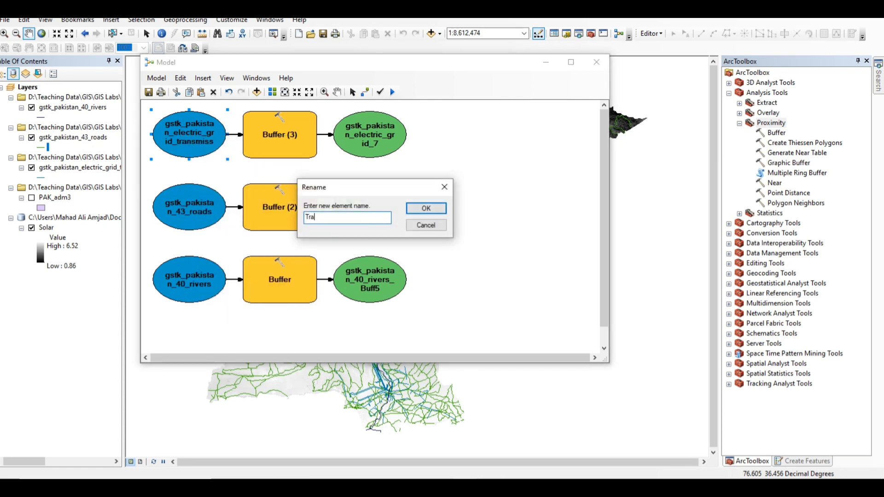
{"action": "type", "text": "nsmission Lines"}
{"action": "key", "text": "Return"}
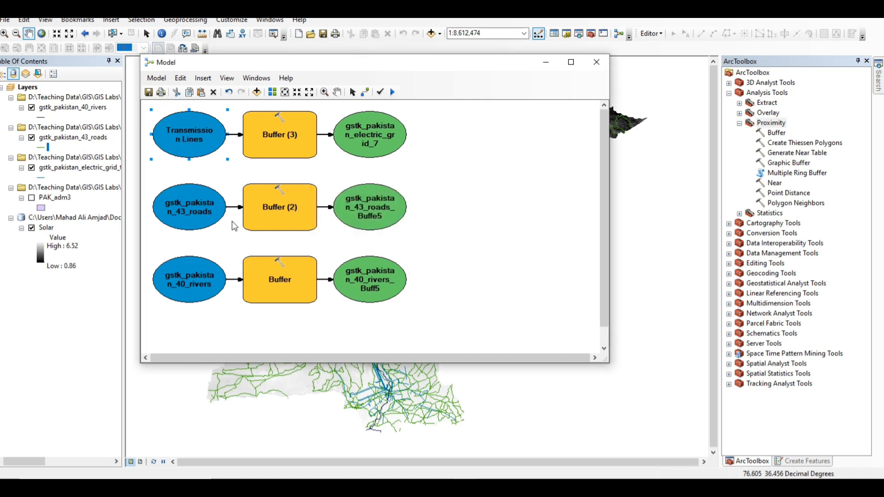
- Rename the gstk_pakistan_43_roads input element to Roads
{"action": "right_click", "coordinate": [204, 222]}
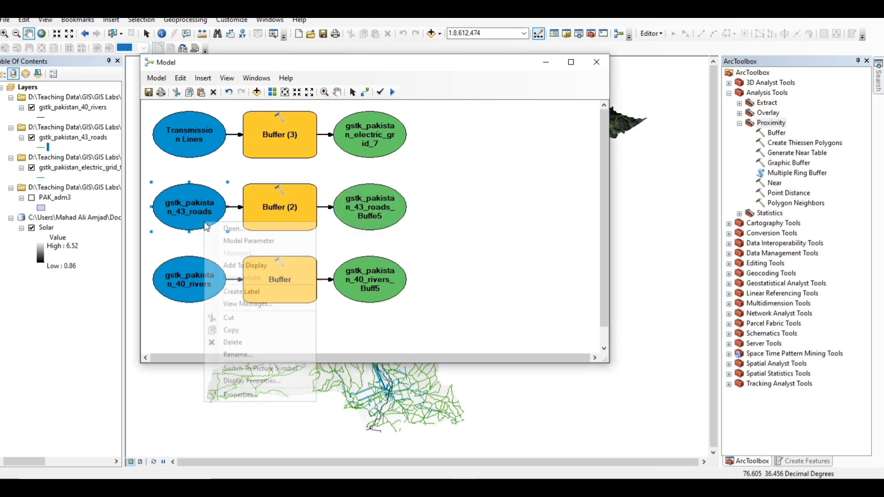
{"action": "left_click", "coordinate": [262, 353]}
{"action": "type", "text": "Rads"}
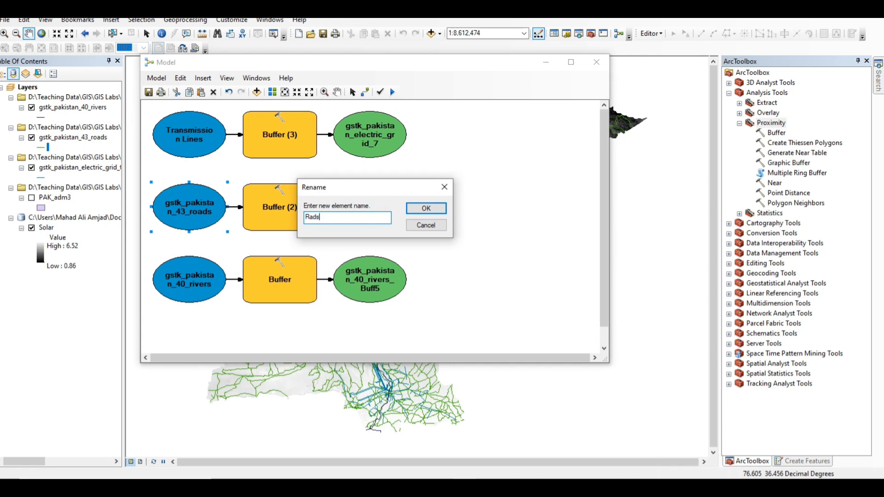
{"action": "key", "text": "BackSpace"}
{"action": "key", "text": "BackSpace"}
{"action": "key", "text": "BackSpace"}
{"action": "type", "text": "oads"}
{"action": "key", "text": "Return"}
- Rename the gstk_pakistan_40_rivers input element to Rivers
{"action": "right_click", "coordinate": [181, 282]}
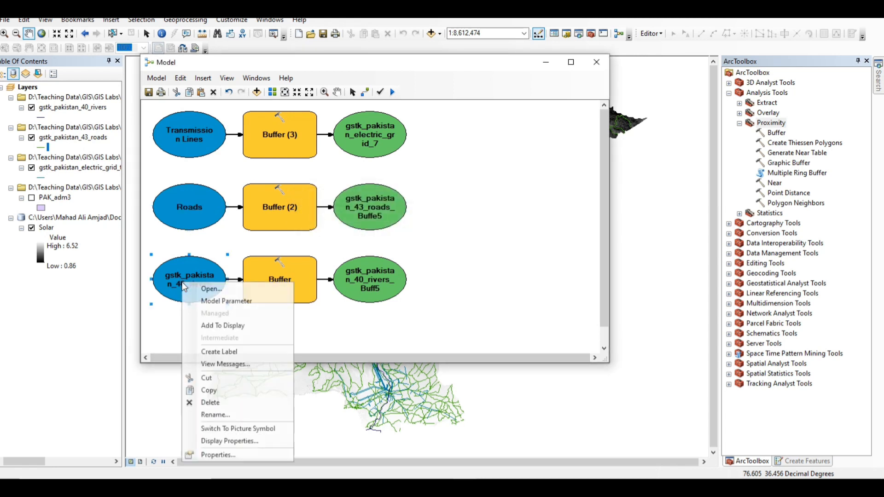
{"action": "left_click", "coordinate": [258, 413]}
{"action": "type", "text": "R"}
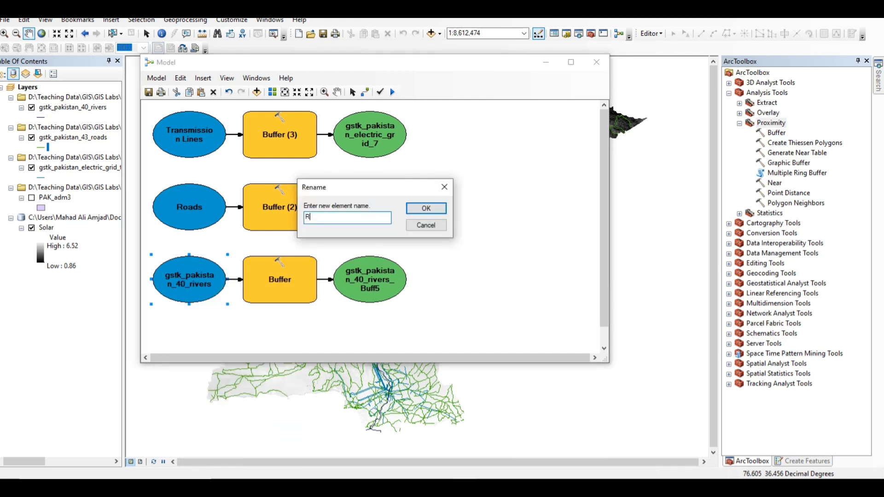
{"action": "type", "text": "ivers"}
{"action": "key", "text": "Return"}
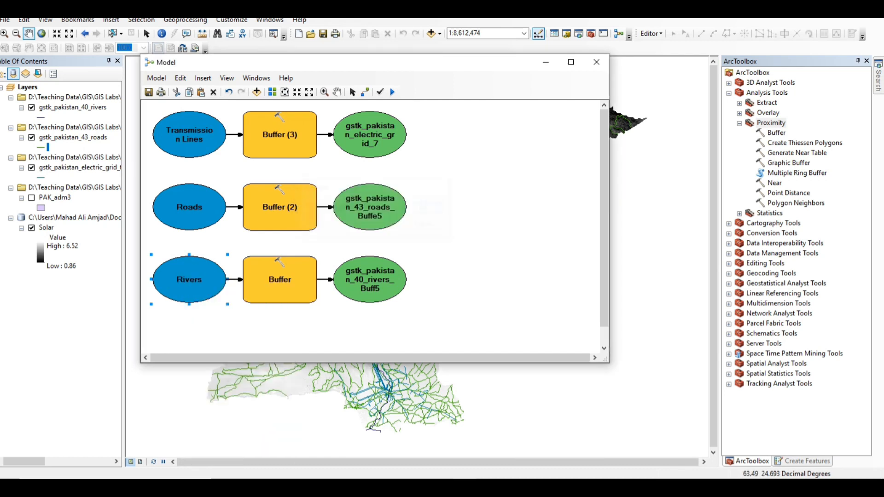
- Rename the output element of Buffer (3) to Buffer Transmission Lines
{"action": "right_click", "coordinate": [371, 134]}
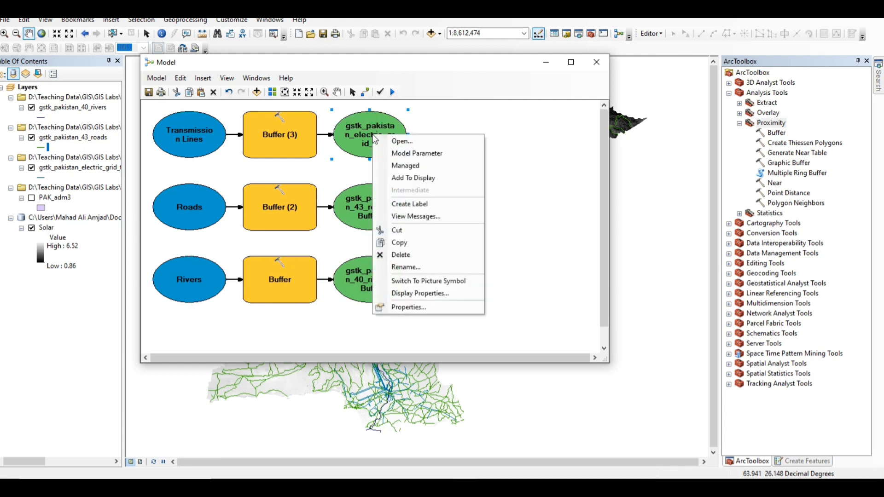
{"action": "left_click", "coordinate": [430, 266]}
{"action": "type", "text": "Tr"}
{"action": "key", "text": "BackSpace"}
{"action": "key", "text": "BackSpace"}
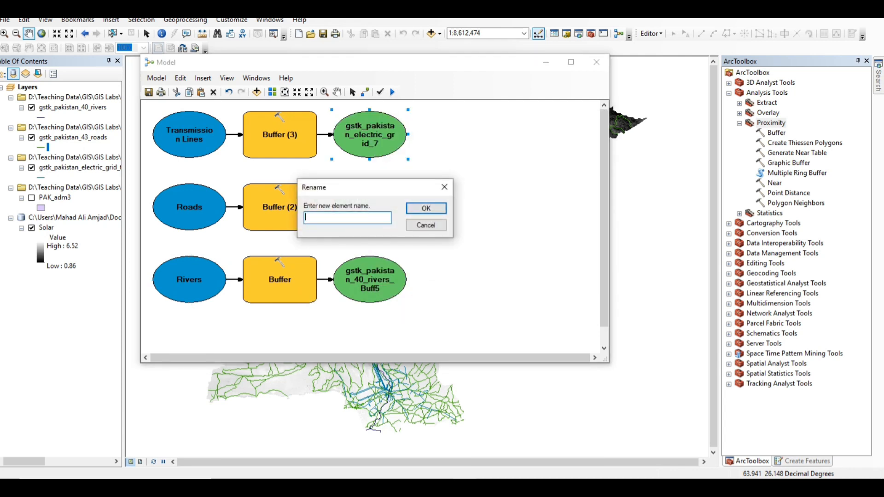
{"action": "type", "text": "Buffer Transmission Lines"}
{"action": "key", "text": "Return"}
- Rename the output element of Buffer (2) to Buffer Roads
{"action": "right_click", "coordinate": [376, 217]}
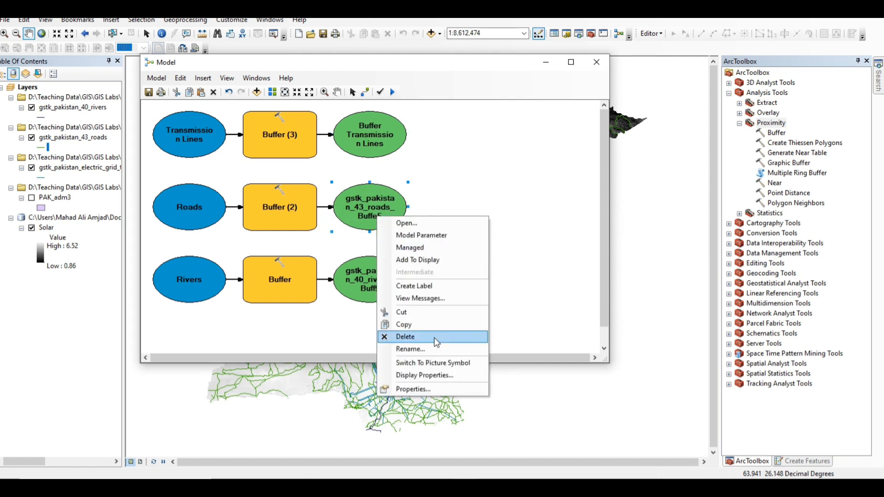
{"action": "left_click", "coordinate": [435, 348]}
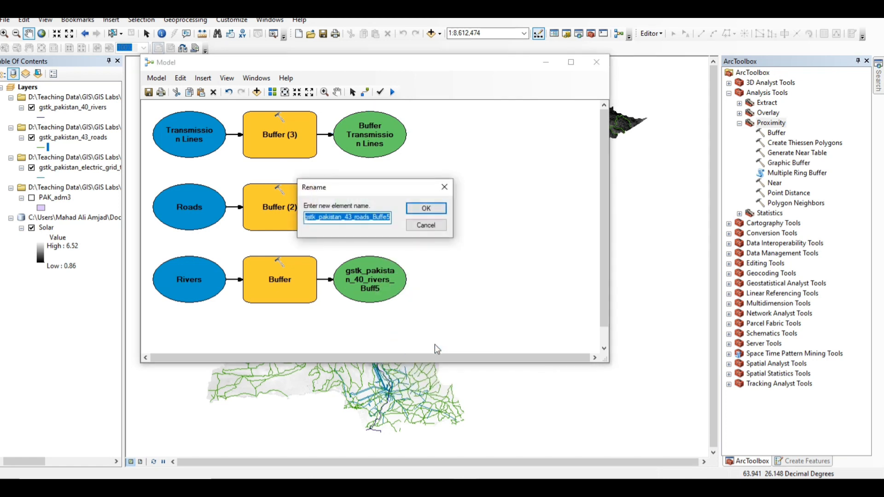
{"action": "type", "text": "Buffer Roads"}
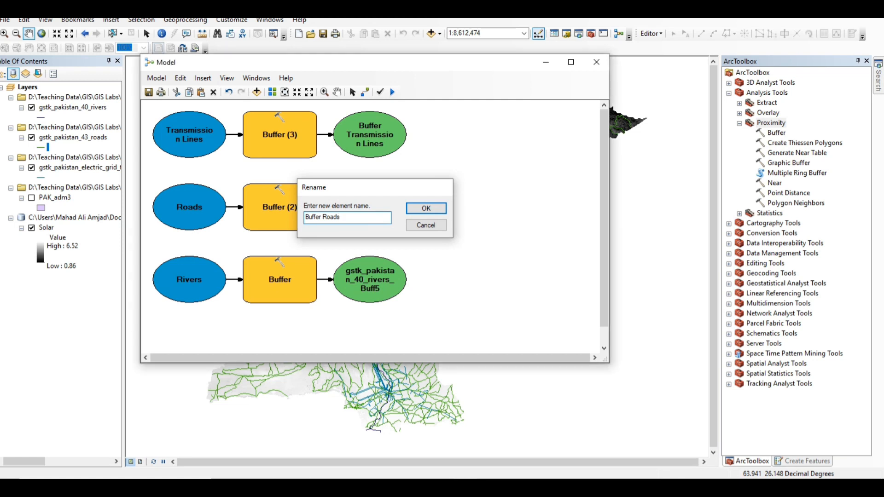
{"action": "key", "text": "Return"}
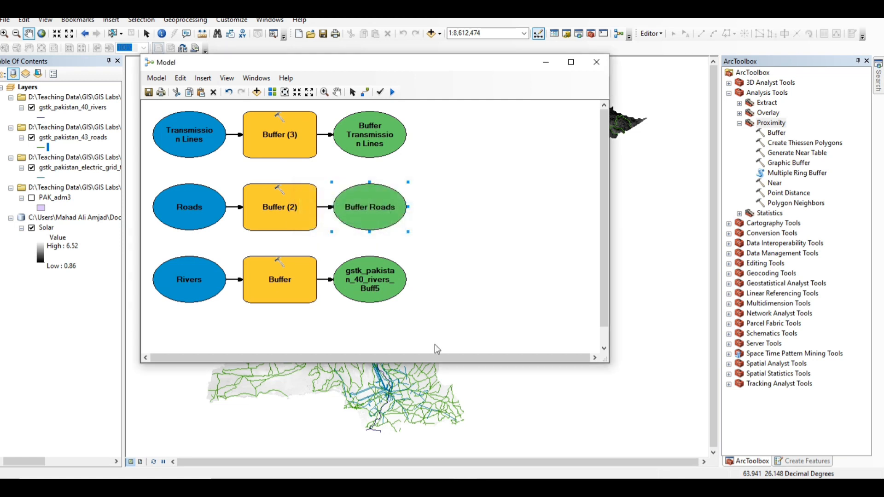
- Rename the output element of the rivers Buffer tool to Buffer Rivers
{"action": "left_click", "coordinate": [386, 296]}
{"action": "right_click", "coordinate": [385, 296]}
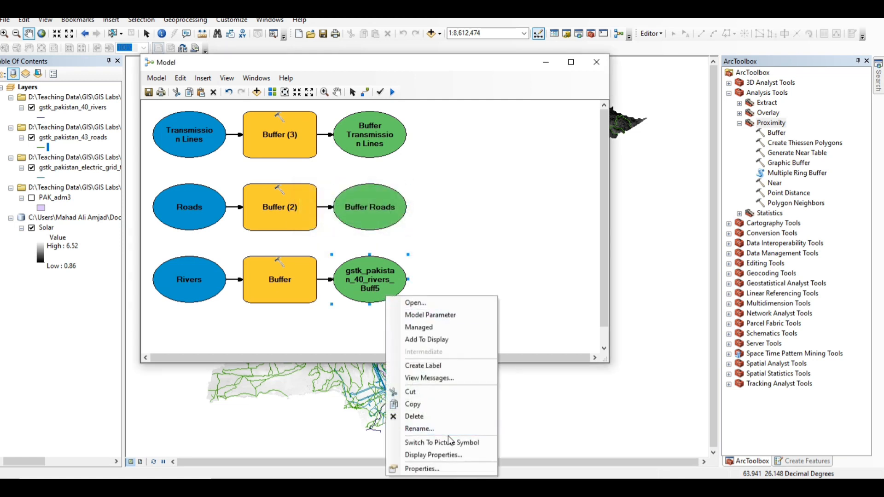
{"action": "left_click", "coordinate": [438, 429]}
{"action": "type", "text": "Buf"}
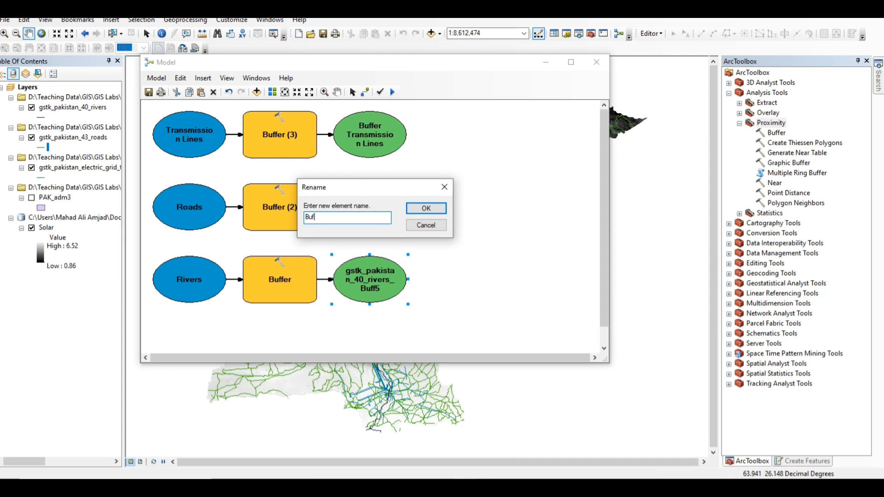
{"action": "type", "text": "fer Rivers"}
{"action": "key", "text": "Return"}
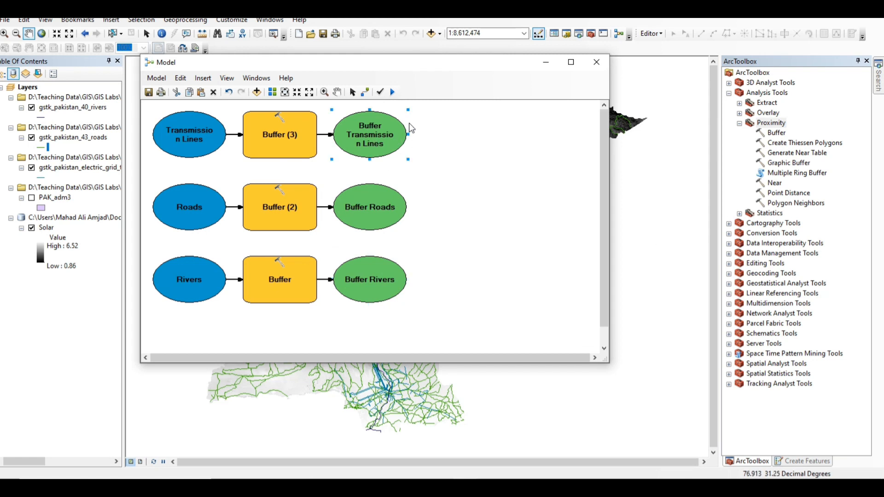
- Slightly enlarge the Buffer Transmission Lines and Transmission Lines ovals so their labels wrap between whole words
{"action": "left_click_drag", "start_coordinate": [407, 110], "coordinate": [411, 109]}
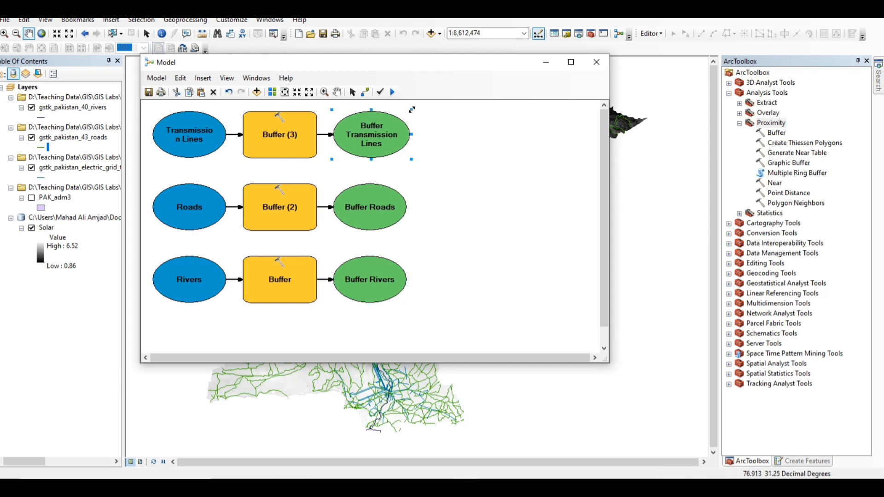
{"action": "left_click", "coordinate": [200, 123]}
{"action": "left_click_drag", "start_coordinate": [151, 110], "coordinate": [146, 108]}
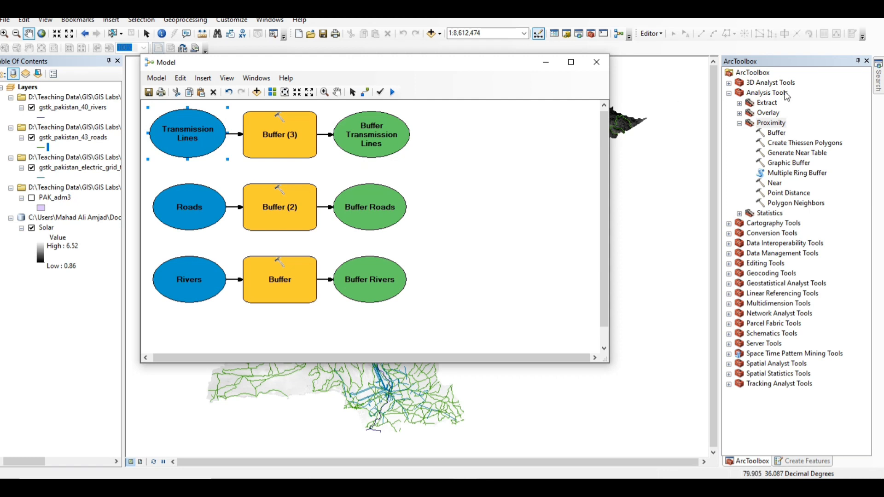
- Add three Union tools from the Overlay toolset of the Analysis Tools, one beside each buffer output
{"action": "double_click", "coordinate": [775, 113]}
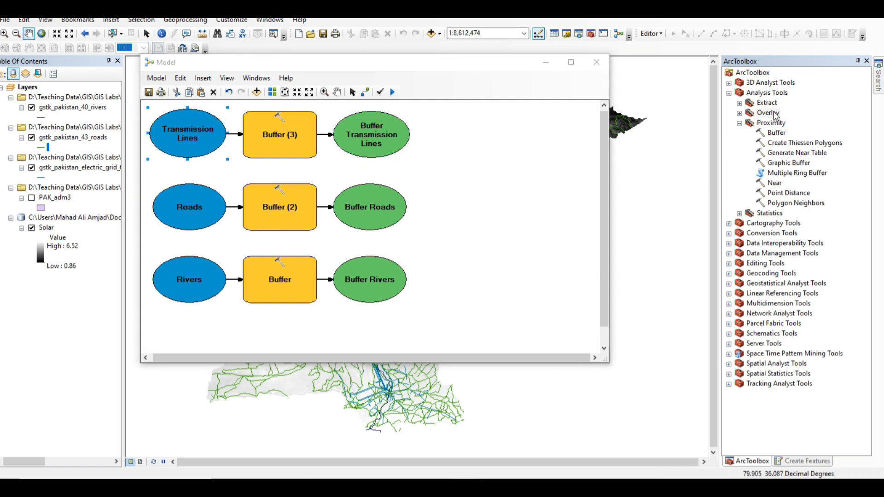
{"action": "left_click_drag", "start_coordinate": [785, 177], "coordinate": [466, 288]}
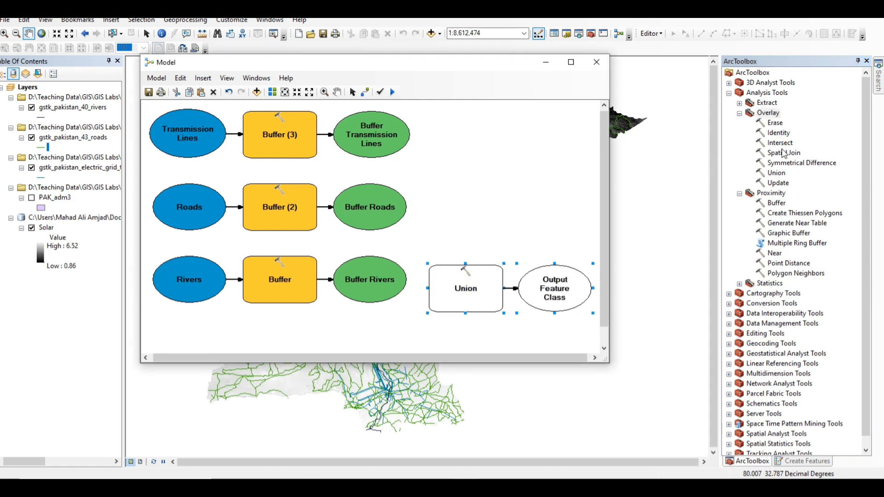
{"action": "left_click_drag", "start_coordinate": [781, 174], "coordinate": [448, 217]}
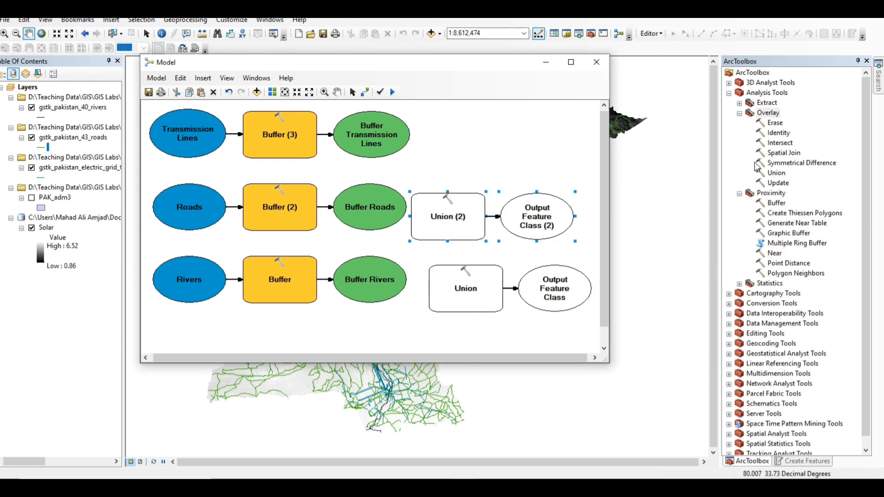
{"action": "left_click_drag", "start_coordinate": [782, 174], "coordinate": [455, 138]}
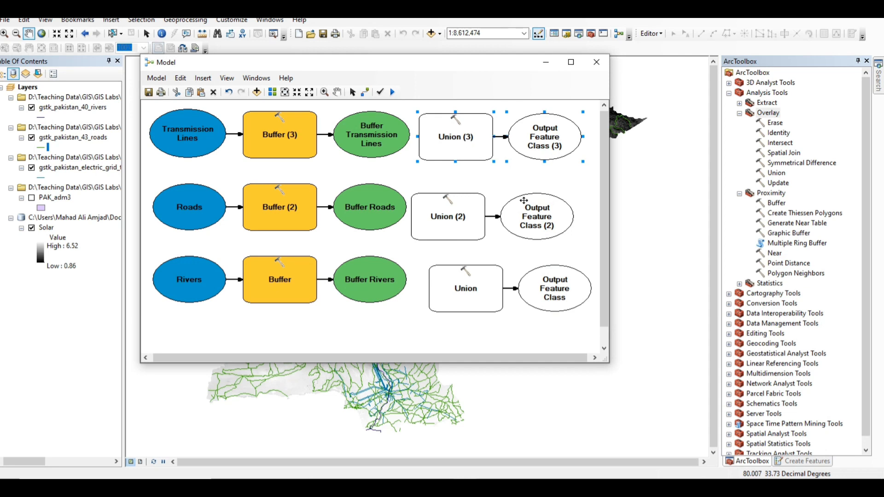
- Set the input features of the rivers row's Union tool to Buffer Rivers and the PAK_adm3 layer
{"action": "double_click", "coordinate": [466, 297]}
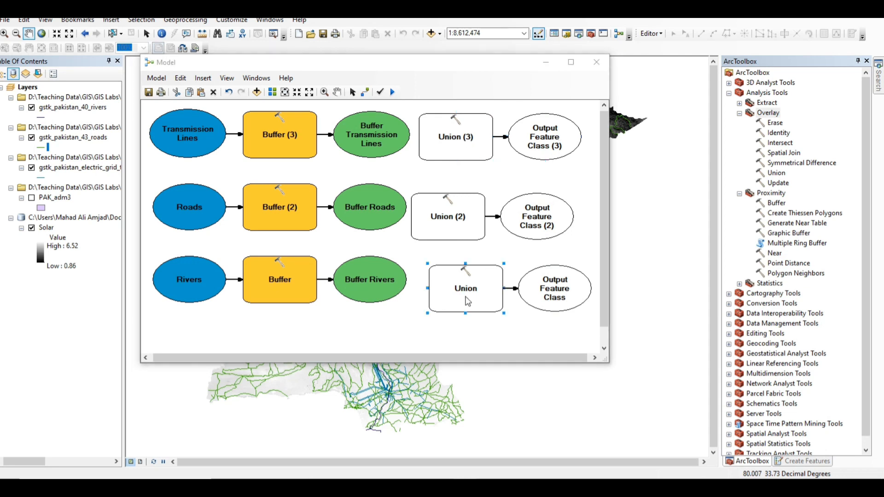
{"action": "left_click", "coordinate": [506, 83]}
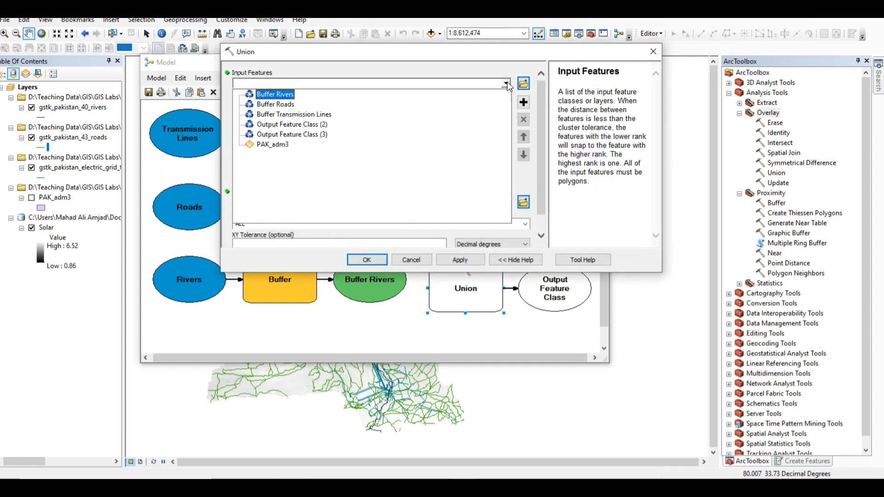
{"action": "left_click", "coordinate": [289, 95]}
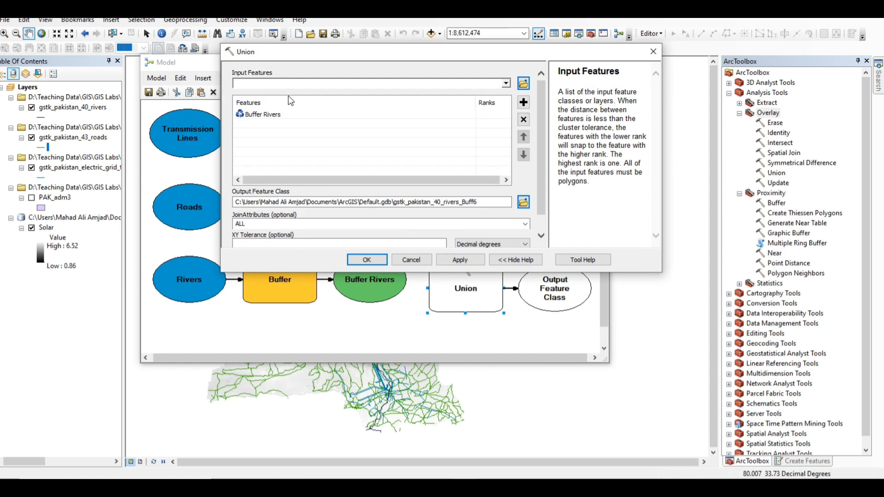
{"action": "left_click", "coordinate": [506, 83]}
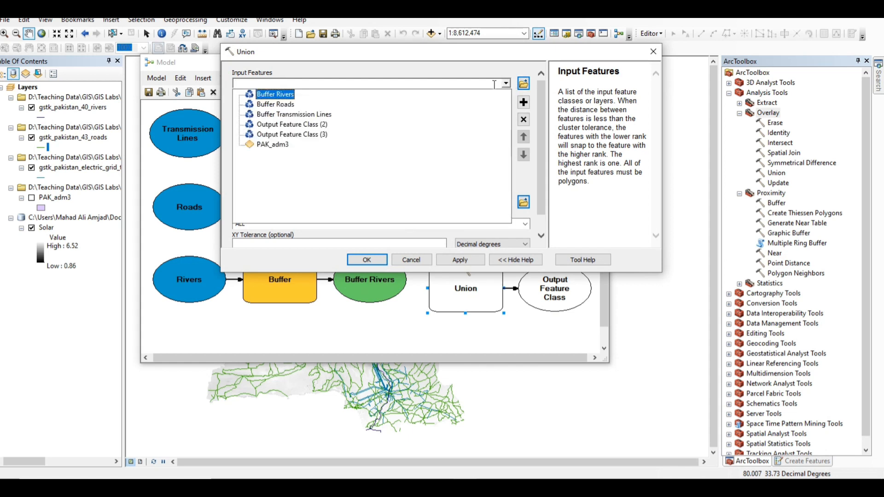
{"action": "left_click", "coordinate": [287, 145]}
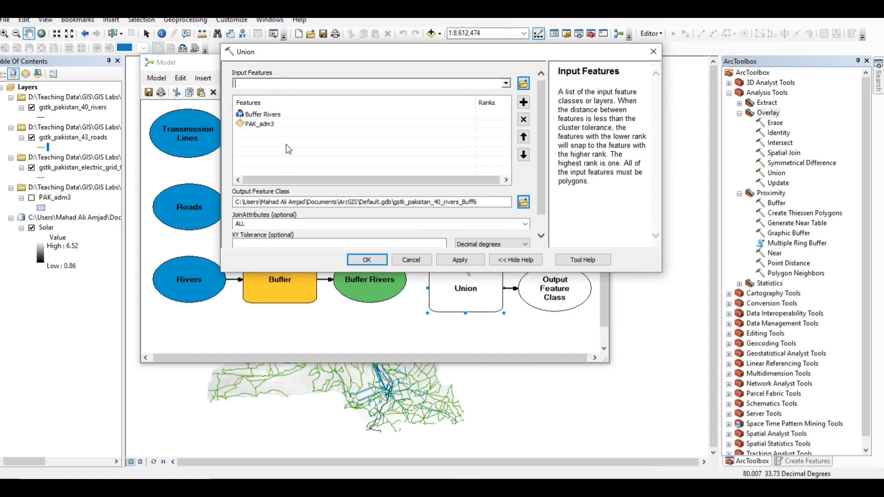
{"action": "left_click", "coordinate": [374, 258]}
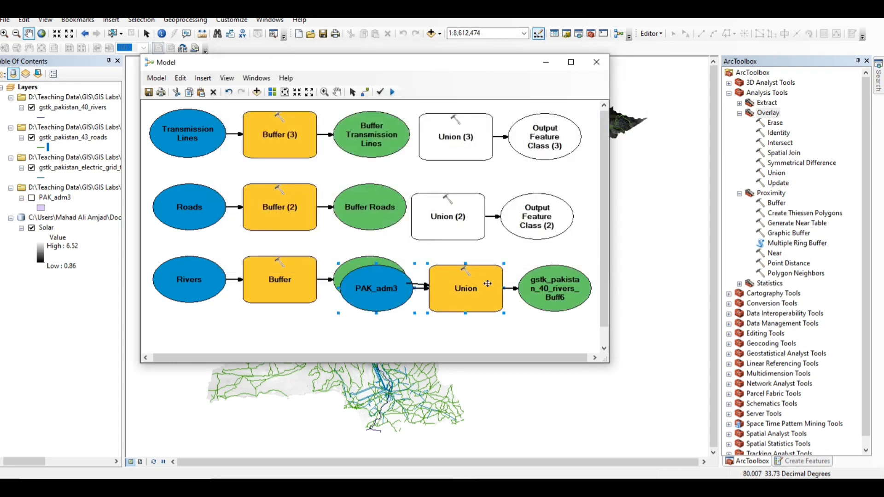
{"action": "mouse_move", "coordinate": [499, 281]}
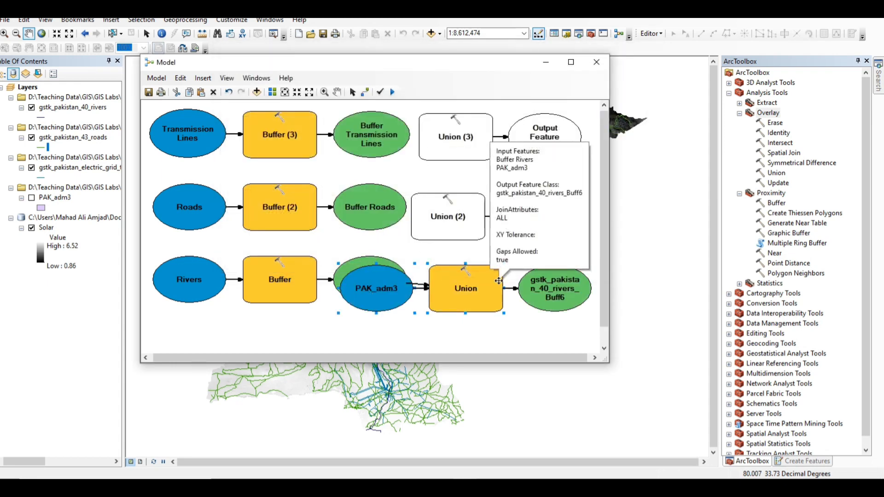
- Set the input features of Union (2) to Buffer Roads and the PAK_adm3 layer
{"action": "double_click", "coordinate": [440, 209]}
{"action": "left_click", "coordinate": [506, 86]}
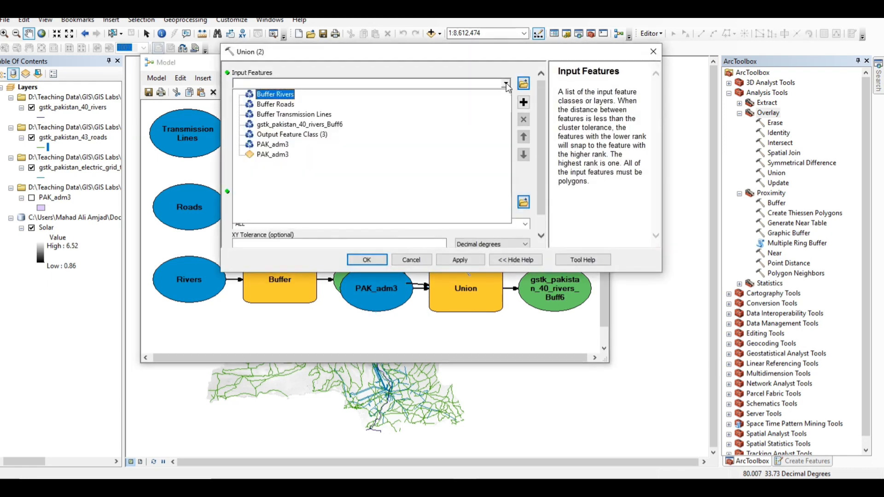
{"action": "left_click", "coordinate": [287, 106]}
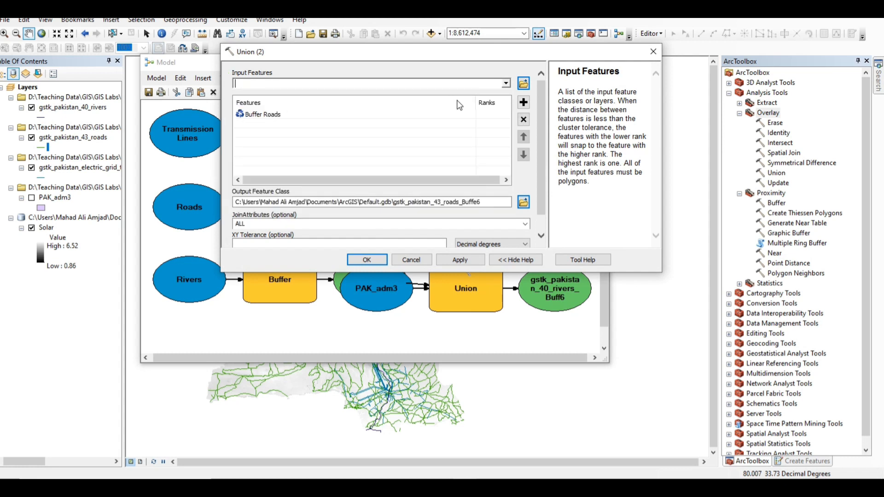
{"action": "left_click", "coordinate": [507, 83]}
{"action": "left_click", "coordinate": [270, 154]}
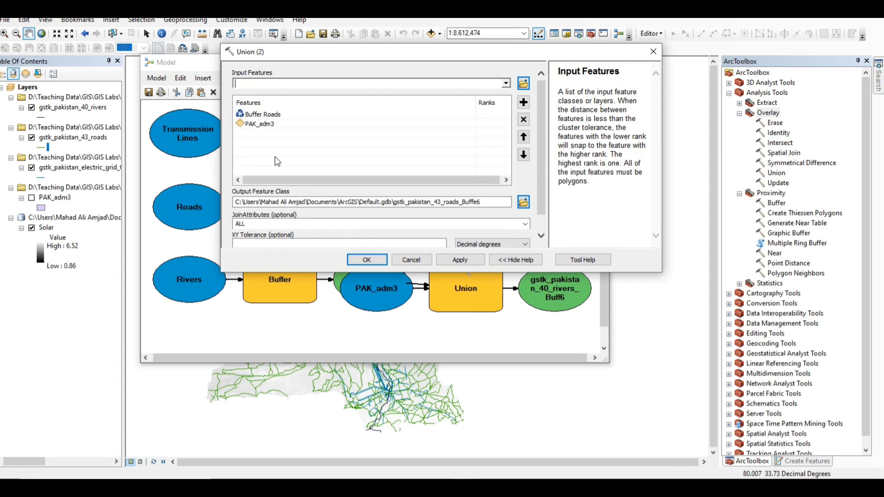
{"action": "left_click", "coordinate": [367, 259]}
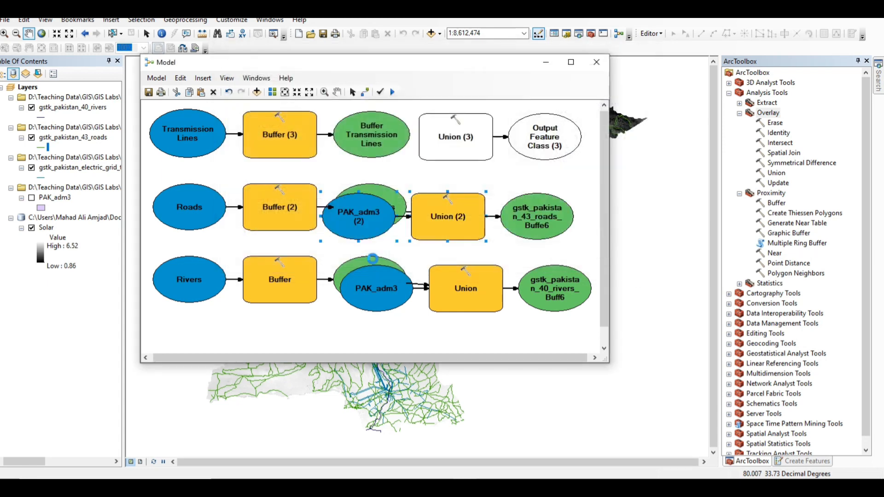
- Set the input features of Union (3) to Buffer Transmission Lines and the PAK_adm3 layer
{"action": "double_click", "coordinate": [455, 146]}
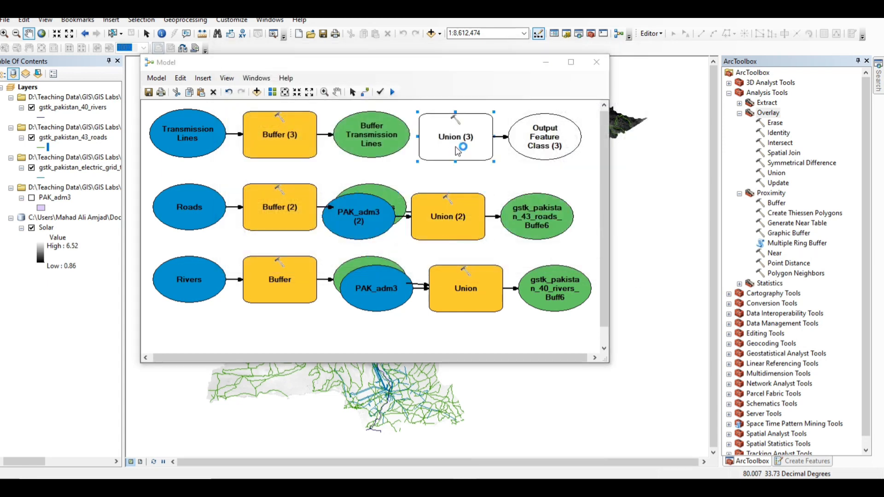
{"action": "left_click", "coordinate": [507, 84]}
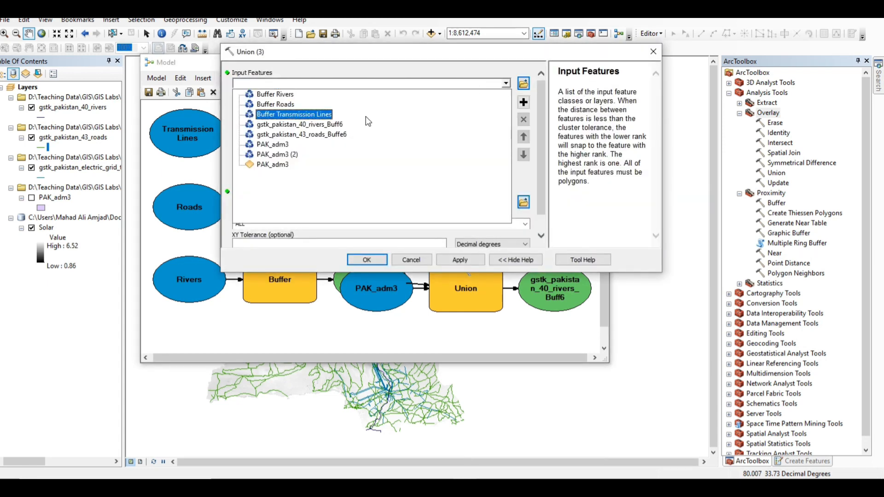
{"action": "left_click", "coordinate": [330, 115]}
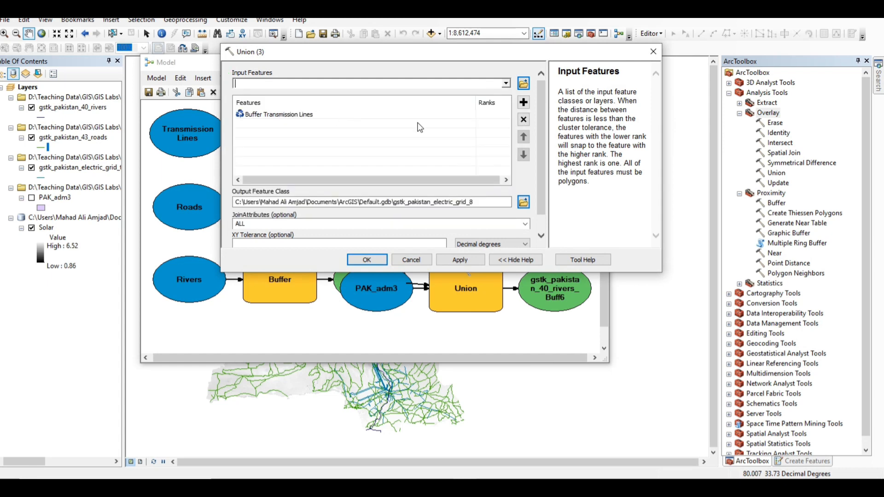
{"action": "left_click", "coordinate": [506, 84]}
{"action": "left_click", "coordinate": [273, 165]}
{"action": "left_click", "coordinate": [380, 261]}
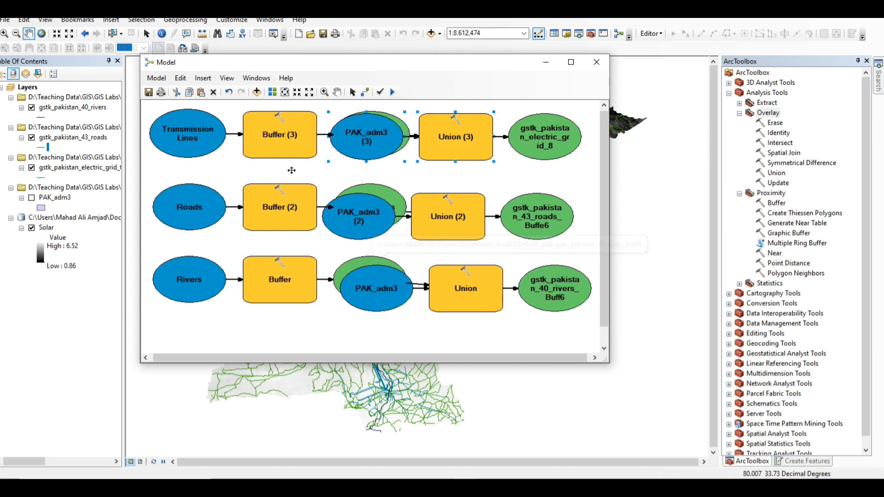
- Apply the automatic layout to the model diagram and enlarge the model window to fit all three rows
{"action": "left_click", "coordinate": [272, 92]}
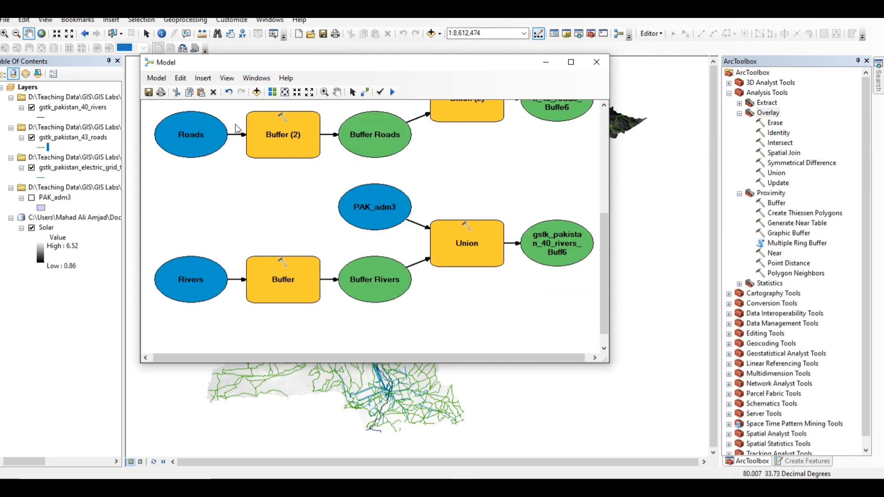
{"action": "left_click", "coordinate": [309, 92]}
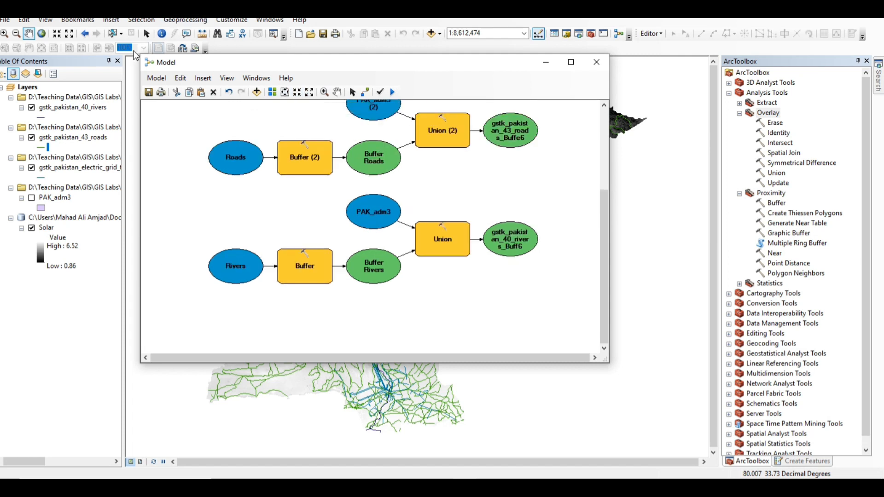
{"action": "left_click_drag", "start_coordinate": [142, 55], "coordinate": [84, 16]}
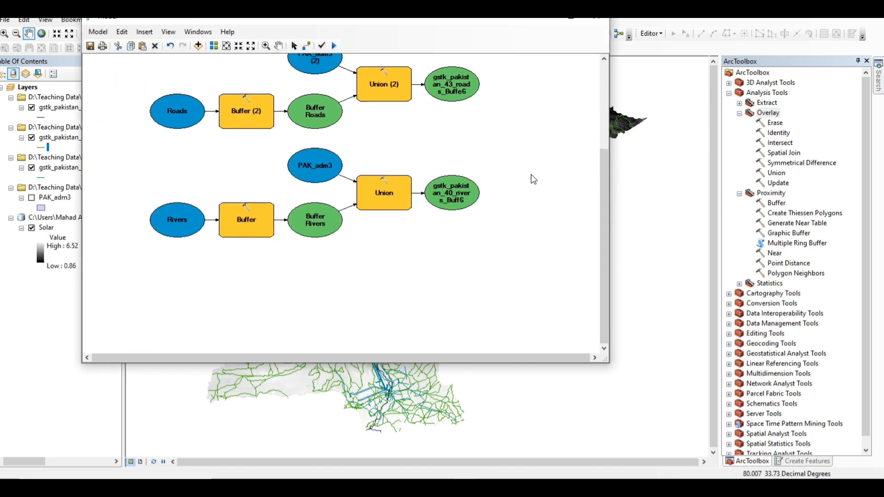
{"action": "left_click_drag", "start_coordinate": [599, 206], "coordinate": [603, 113]}
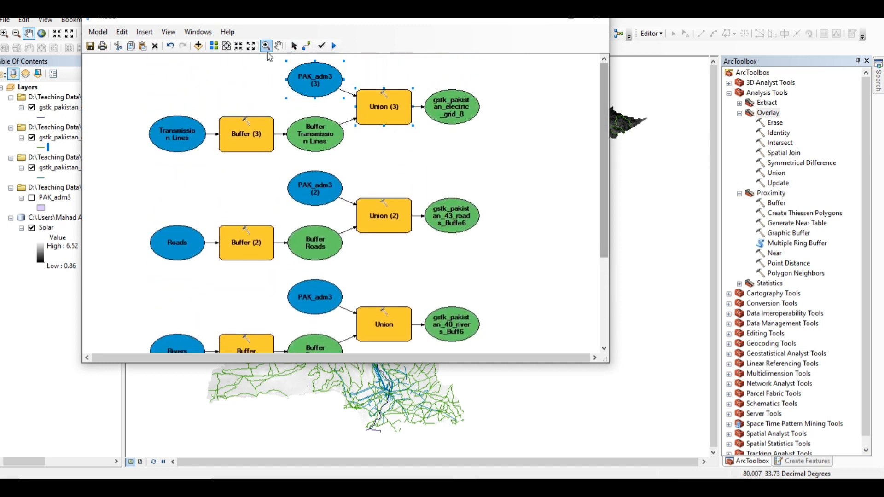
{"action": "left_click", "coordinate": [250, 45]}
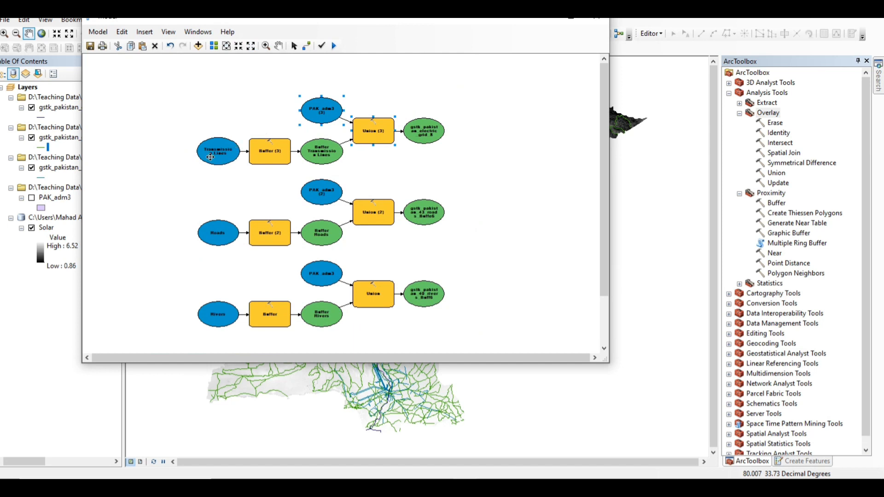
{"action": "mouse_move", "coordinate": [269, 153]}
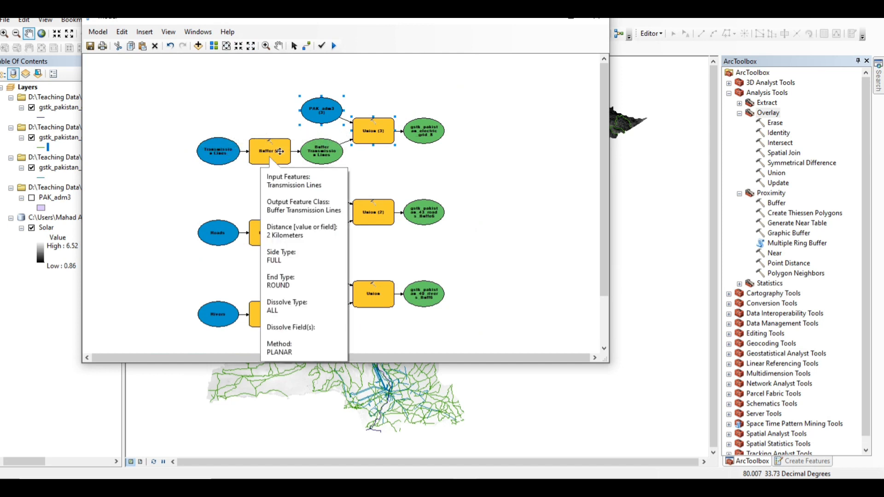
{"action": "mouse_move", "coordinate": [325, 149]}
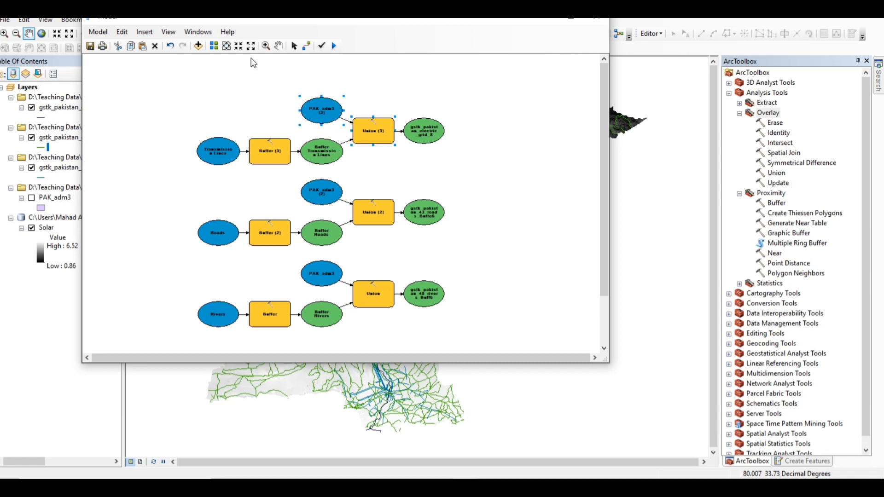
- Rename the output element of Union (3) to Union Transmission Lines and slightly enlarge its oval
{"action": "left_click", "coordinate": [239, 45]}
{"action": "left_click", "coordinate": [238, 46]}
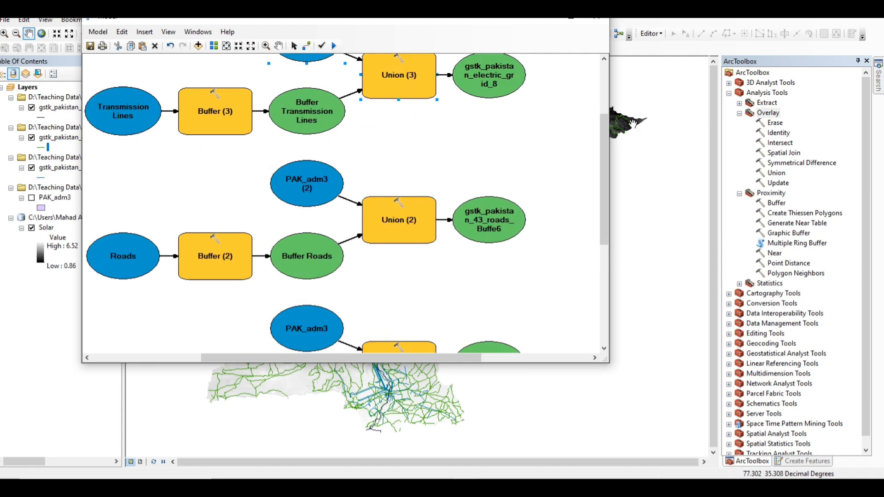
{"action": "left_click_drag", "start_coordinate": [603, 160], "coordinate": [601, 118]}
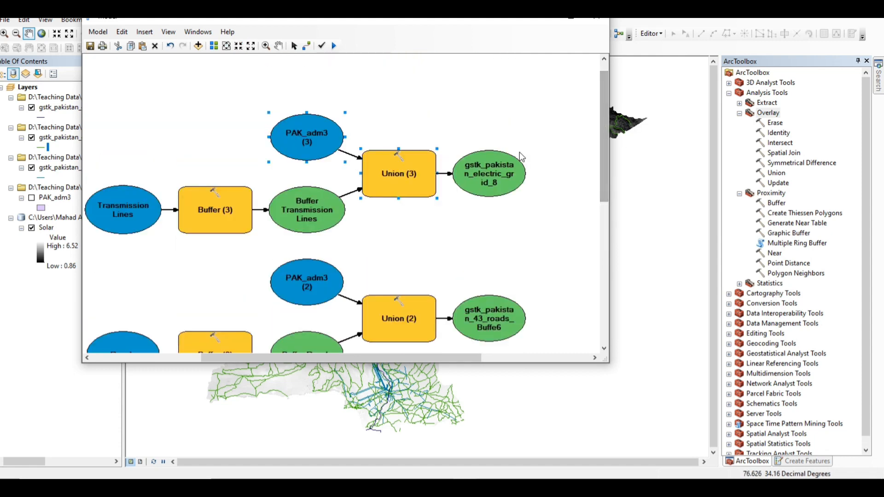
{"action": "right_click", "coordinate": [499, 166]}
{"action": "left_click", "coordinate": [557, 299]}
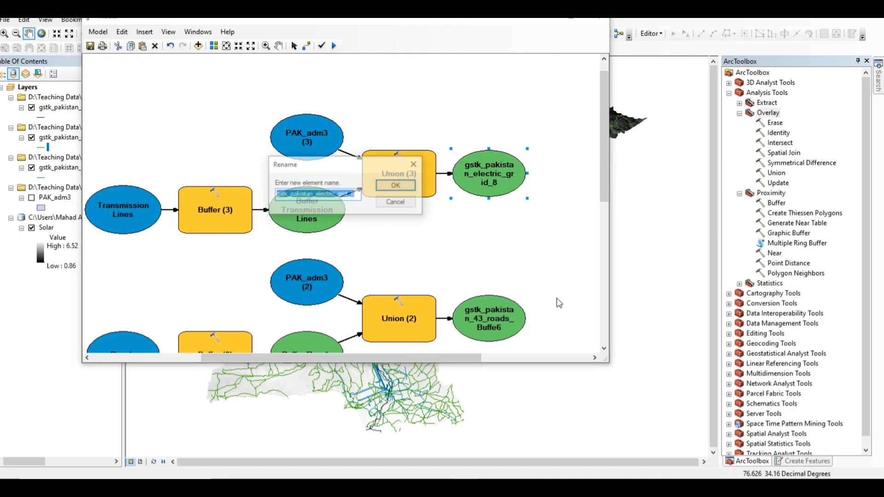
{"action": "type", "text": "Union Transmission Lines"}
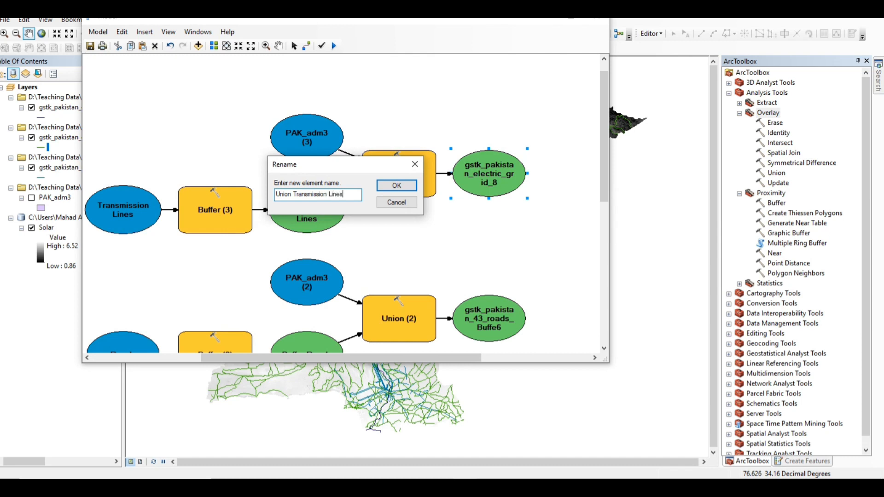
{"action": "key", "text": "Return"}
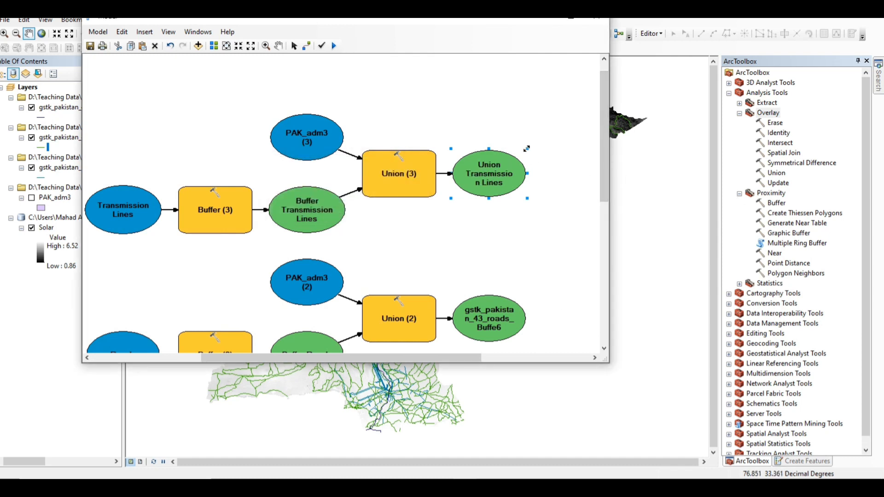
{"action": "left_click_drag", "start_coordinate": [527, 149], "coordinate": [531, 149]}
- Rename the output element of Union (2) to Union Roads
{"action": "left_click_drag", "start_coordinate": [606, 170], "coordinate": [610, 219]}
{"action": "left_click", "coordinate": [493, 192]}
{"action": "right_click", "coordinate": [493, 192]}
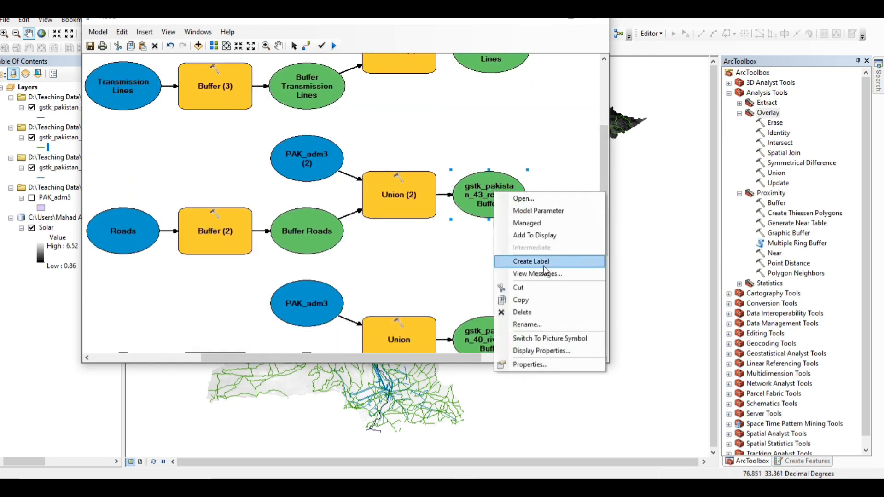
{"action": "left_click", "coordinate": [559, 325]}
{"action": "type", "text": "Union Roads"}
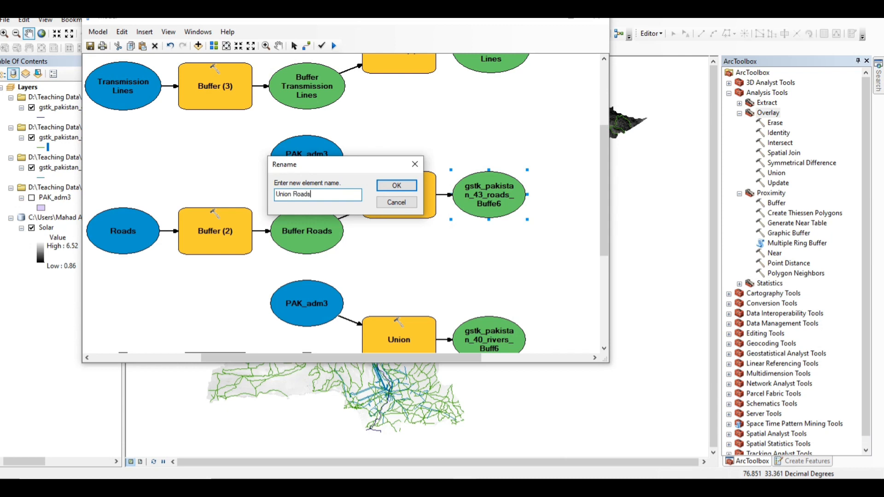
{"action": "key", "text": "Return"}
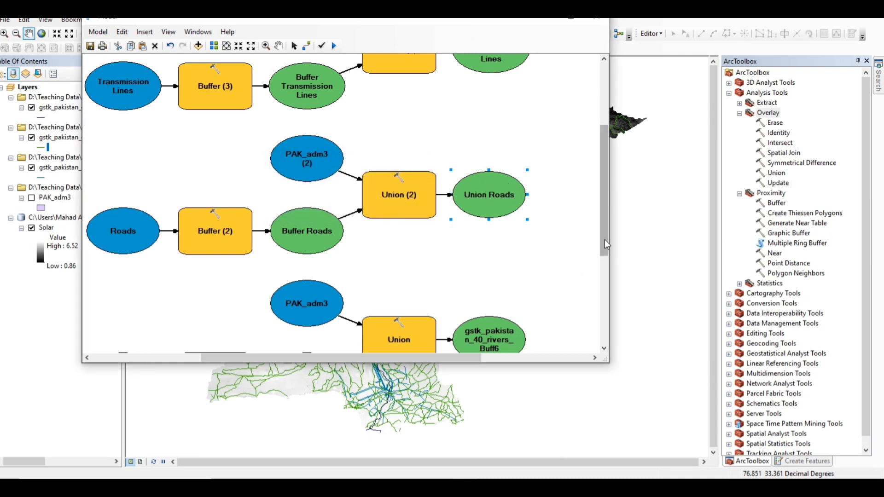
- Rename the output element of the Union tool on the rivers row to Union Rivers
{"action": "left_click_drag", "start_coordinate": [605, 244], "coordinate": [599, 286]}
{"action": "right_click", "coordinate": [507, 231]}
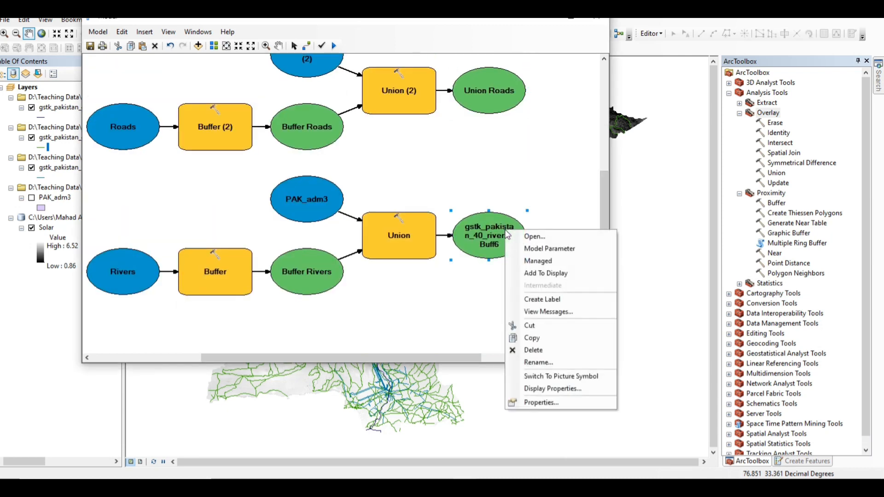
{"action": "left_click", "coordinate": [584, 363]}
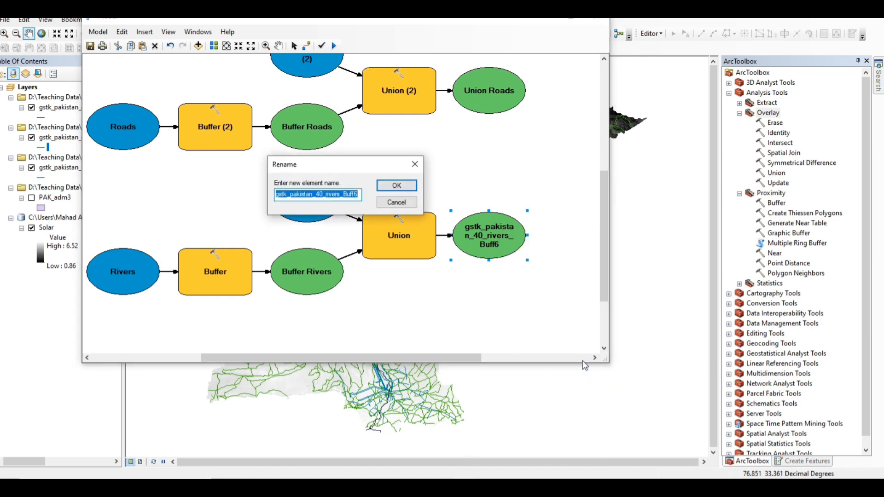
{"action": "type", "text": "Union Rvers"}
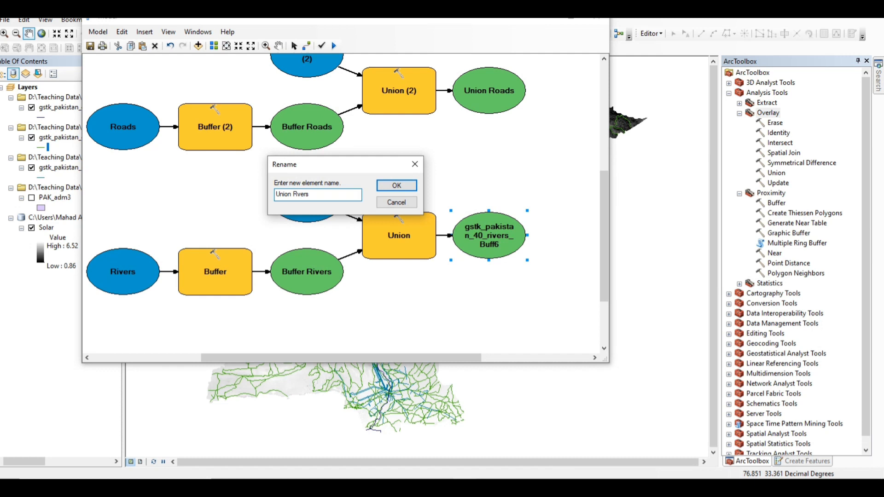
{"action": "key", "text": "Return"}
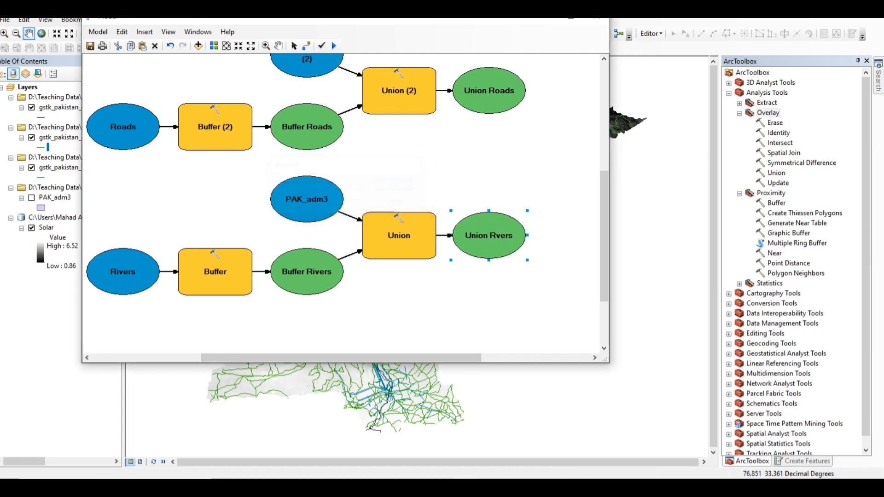
{"action": "right_click", "coordinate": [476, 249]}
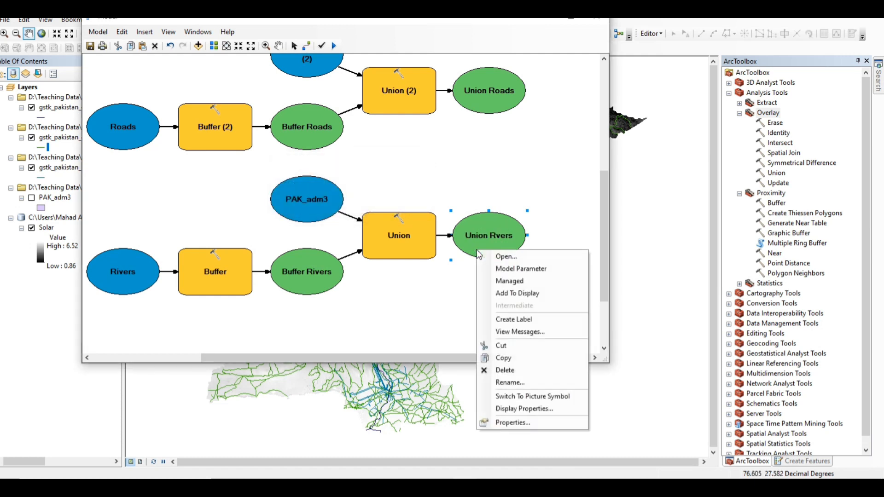
{"action": "left_click", "coordinate": [520, 380]}
{"action": "key", "text": "Home"}
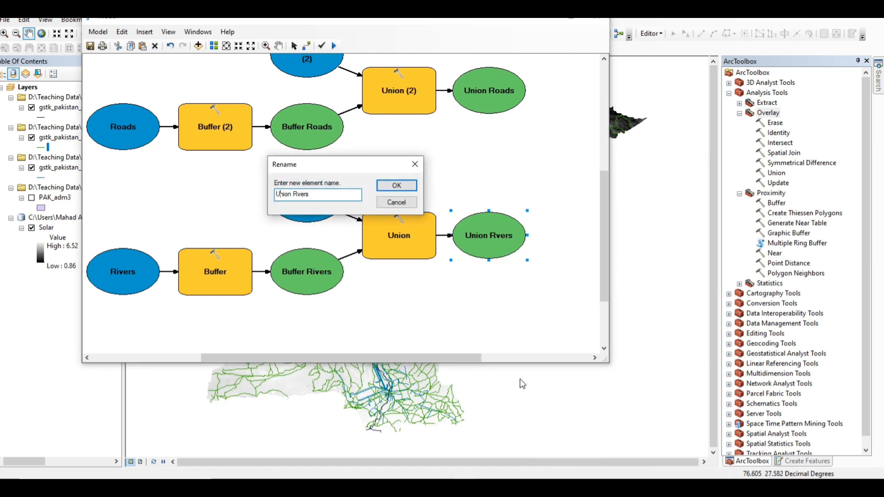
{"action": "type", "text": "i"}
{"action": "key", "text": "Return"}
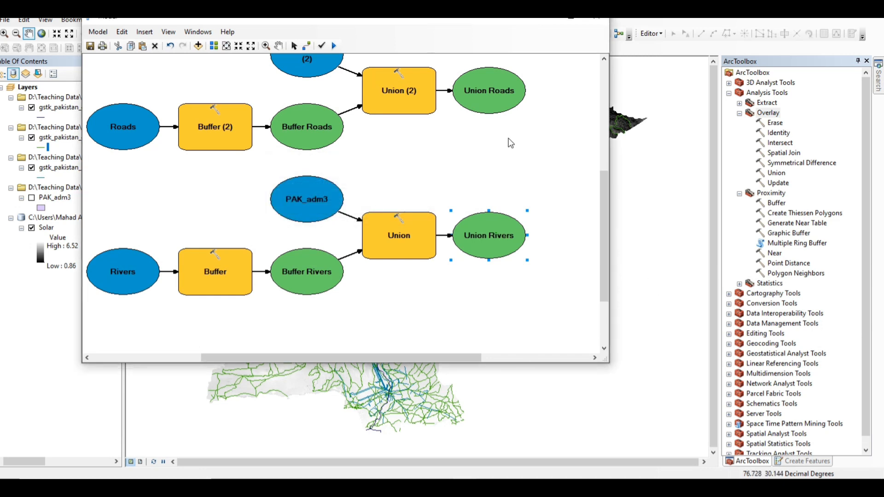
- Add the Feature to Raster tool from the To Raster conversion tools to the model and place it beside Union Rivers
{"action": "left_click_drag", "start_coordinate": [601, 203], "coordinate": [603, 113]}
{"action": "left_click_drag", "start_coordinate": [349, 358], "coordinate": [450, 358]}
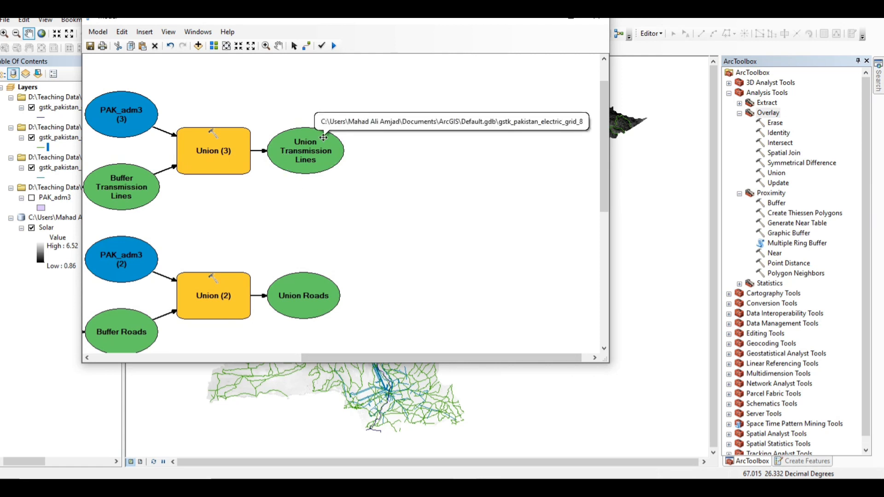
{"action": "double_click", "coordinate": [790, 303]}
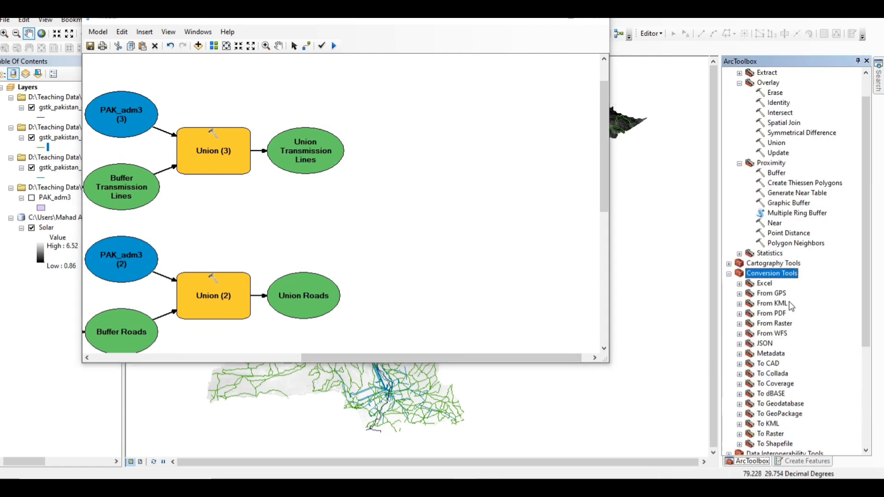
{"action": "left_click_drag", "start_coordinate": [865, 284], "coordinate": [866, 358]}
{"action": "double_click", "coordinate": [780, 315]}
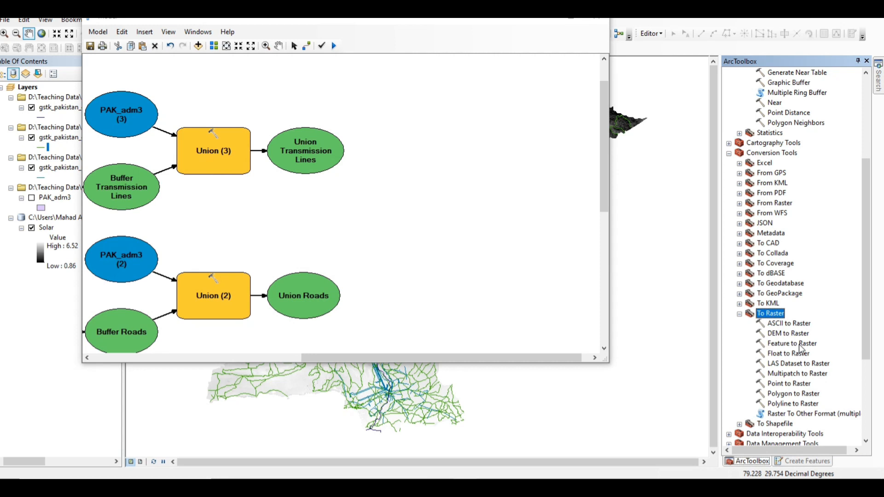
{"action": "left_click_drag", "start_coordinate": [802, 349], "coordinate": [611, 339]}
{"action": "left_click_drag", "start_coordinate": [416, 302], "coordinate": [416, 302]}
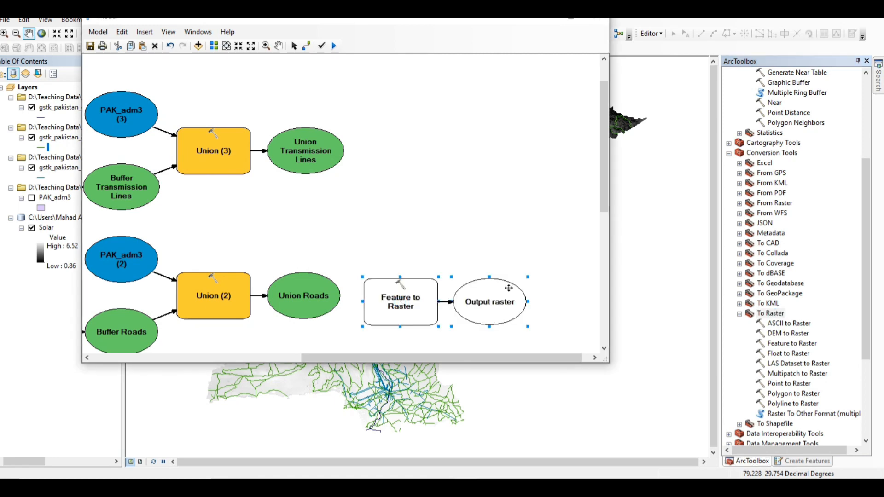
{"action": "left_click_drag", "start_coordinate": [606, 173], "coordinate": [593, 263]}
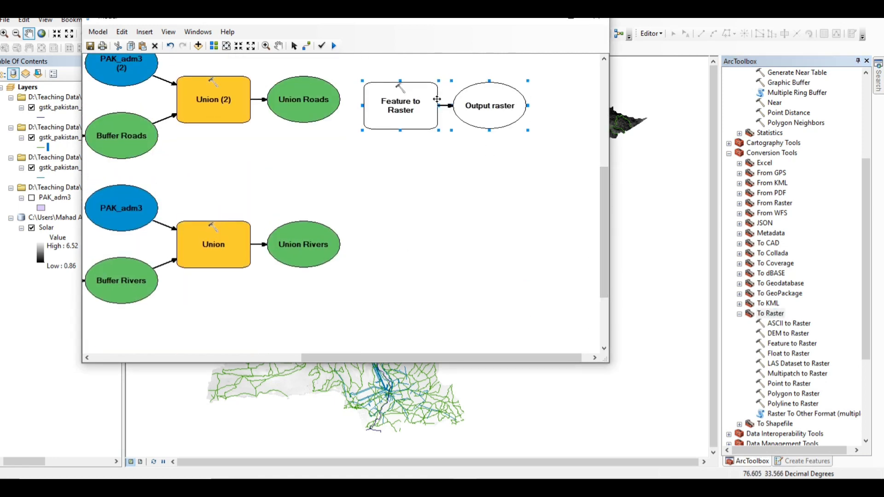
{"action": "left_click_drag", "start_coordinate": [430, 98], "coordinate": [433, 241]}
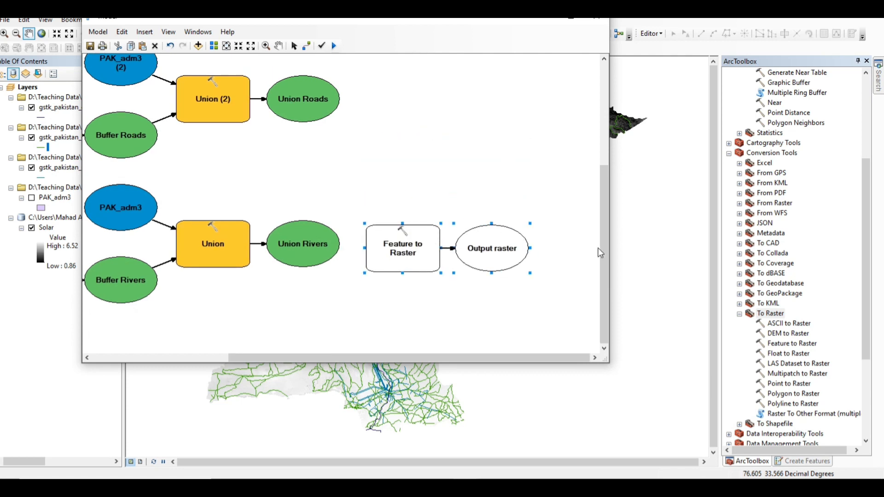
- Add two more Feature to Raster tools to the model, one beside Union Roads and one beside Union Transmission Lines
{"action": "left_click_drag", "start_coordinate": [604, 249], "coordinate": [603, 211]}
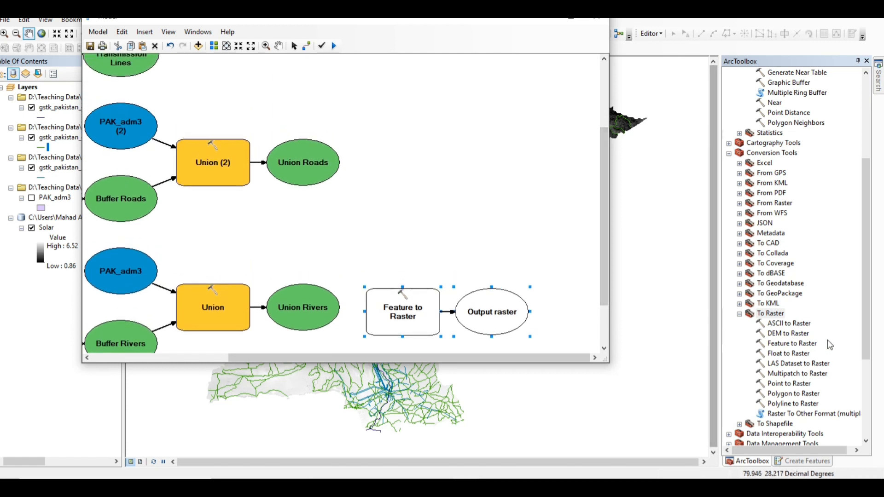
{"action": "left_click_drag", "start_coordinate": [792, 343], "coordinate": [472, 227]}
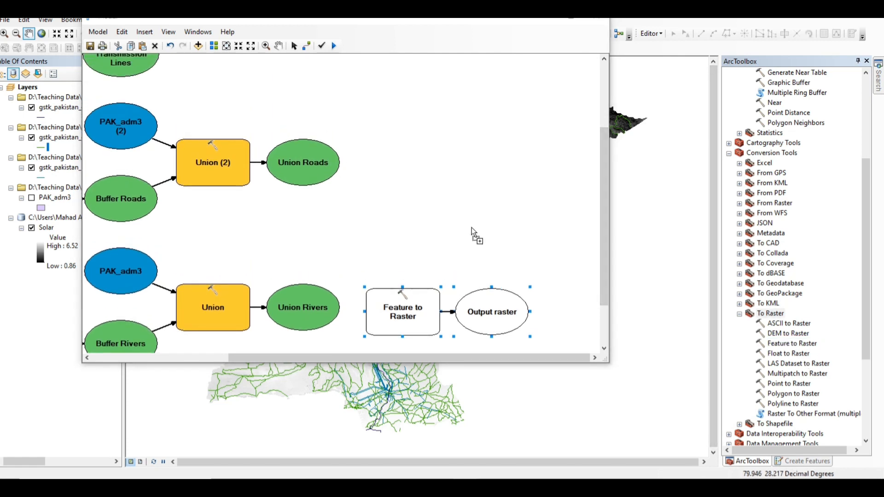
{"action": "left_click_drag", "start_coordinate": [391, 170], "coordinate": [391, 170]}
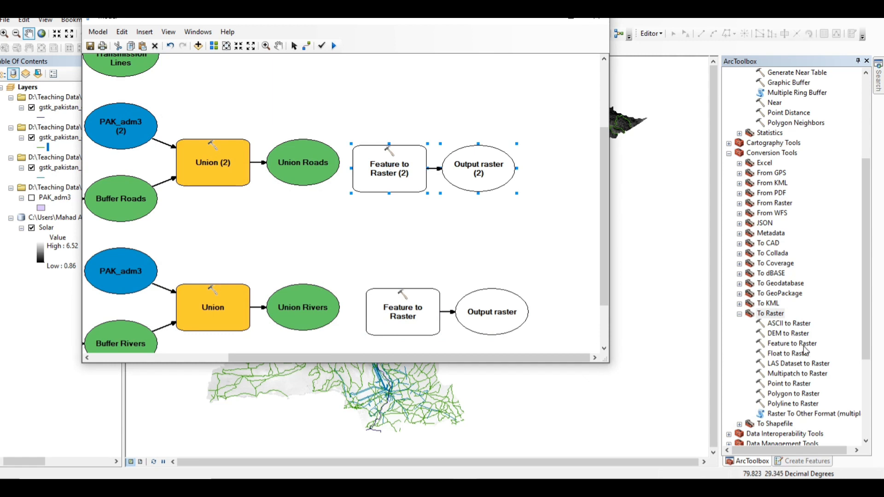
{"action": "left_click_drag", "start_coordinate": [805, 347], "coordinate": [391, 72]}
{"action": "left_click_drag", "start_coordinate": [605, 186], "coordinate": [601, 133]}
{"action": "left_click_drag", "start_coordinate": [408, 148], "coordinate": [418, 109]}
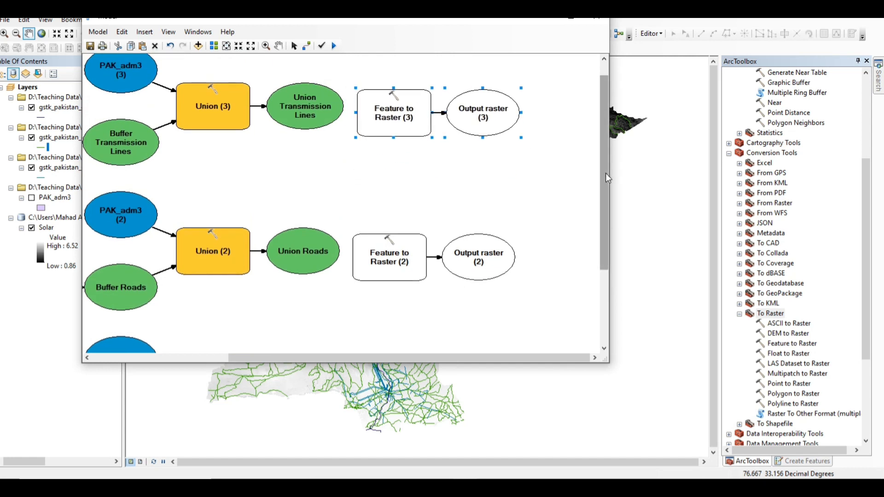
- Set the input features of the first Feature to Raster tool to Union Rivers, keeping the default field, output and cell size
{"action": "left_click_drag", "start_coordinate": [606, 178], "coordinate": [604, 251]}
{"action": "left_click", "coordinate": [378, 285]}
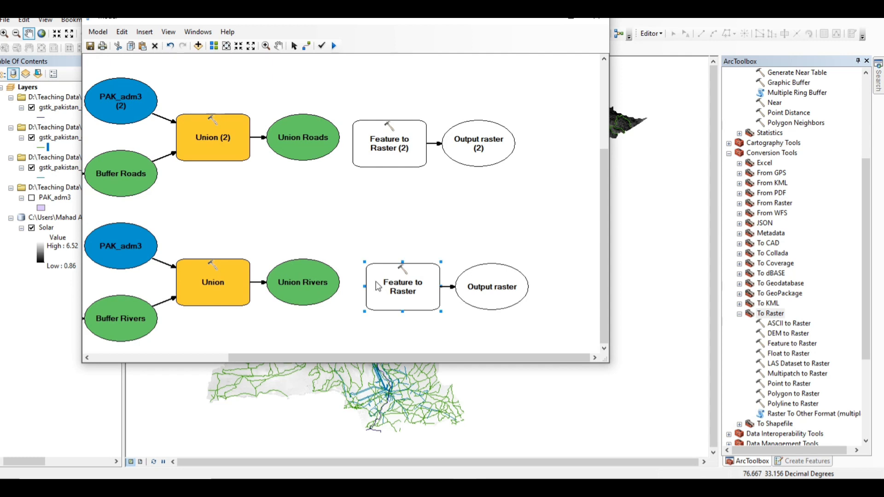
{"action": "double_click", "coordinate": [378, 287]}
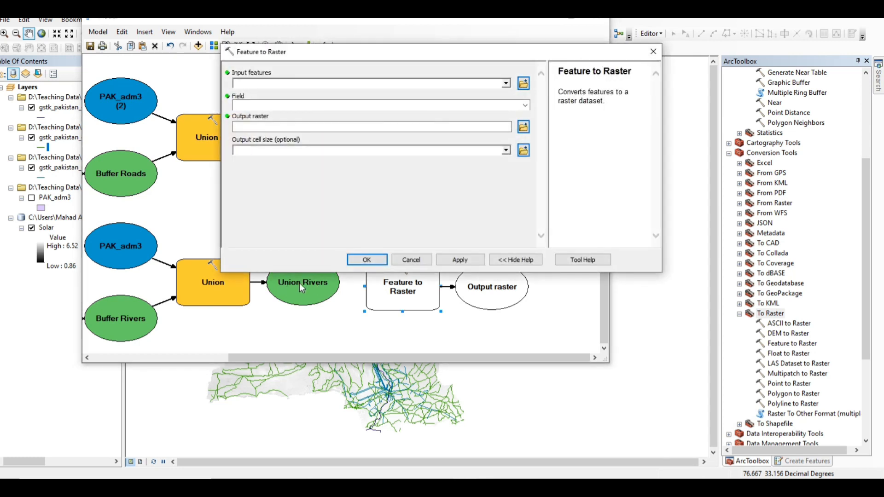
{"action": "left_click", "coordinate": [506, 84]}
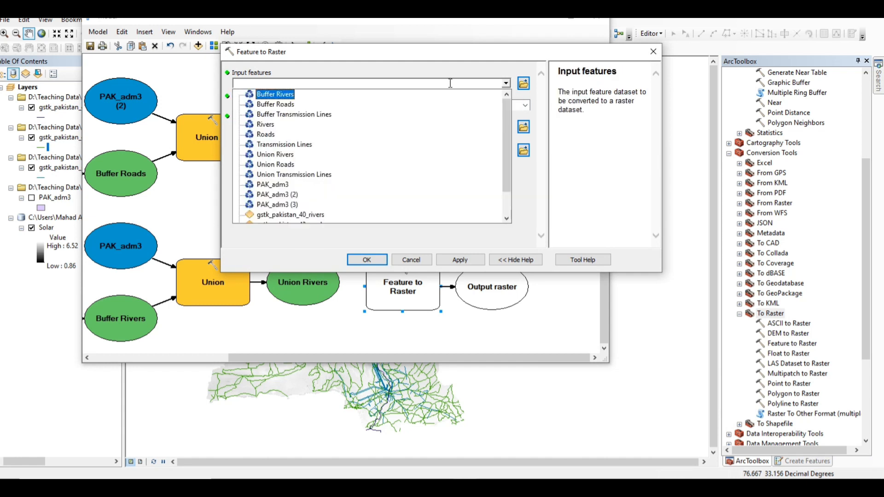
{"action": "left_click", "coordinate": [291, 155]}
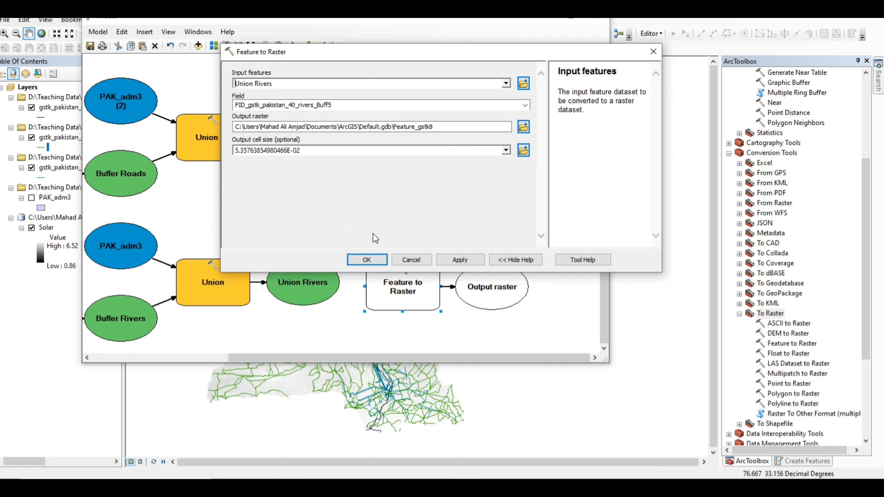
{"action": "left_click", "coordinate": [367, 259]}
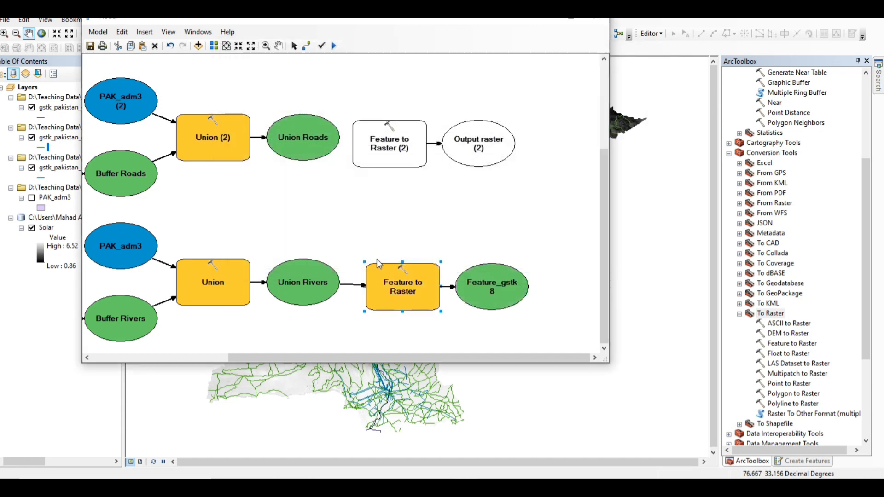
- Set the input features of Feature to Raster (2) to Union Roads, keeping the other default parameters
{"action": "double_click", "coordinate": [392, 147]}
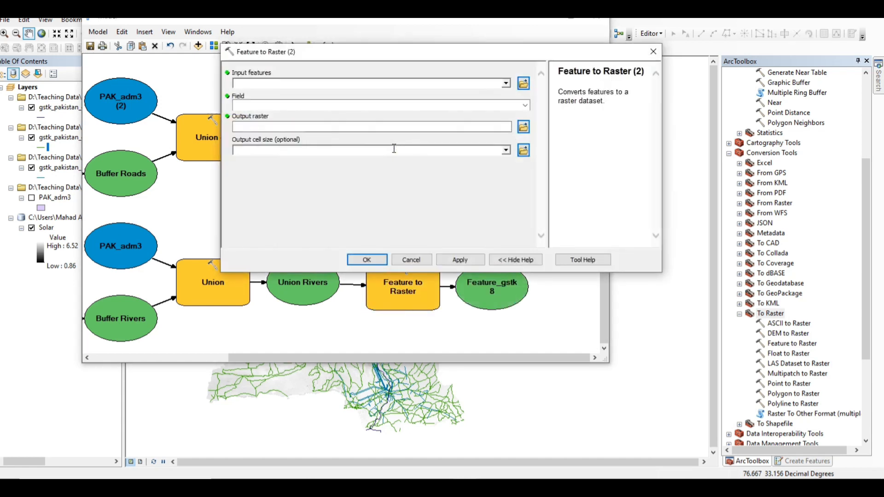
{"action": "left_click", "coordinate": [506, 82]}
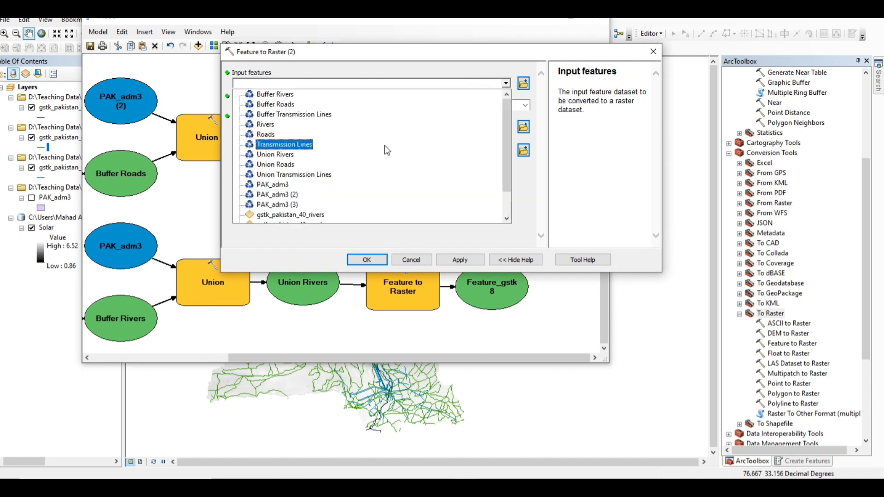
{"action": "left_click", "coordinate": [353, 164]}
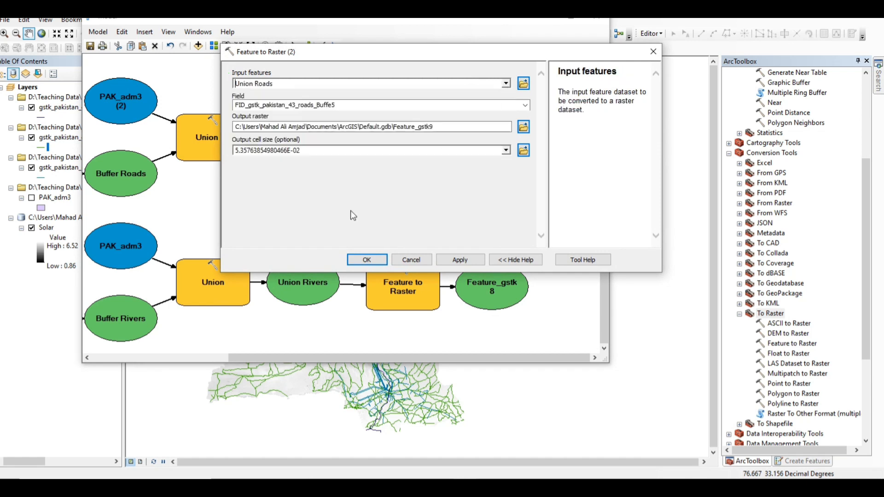
{"action": "left_click", "coordinate": [367, 260]}
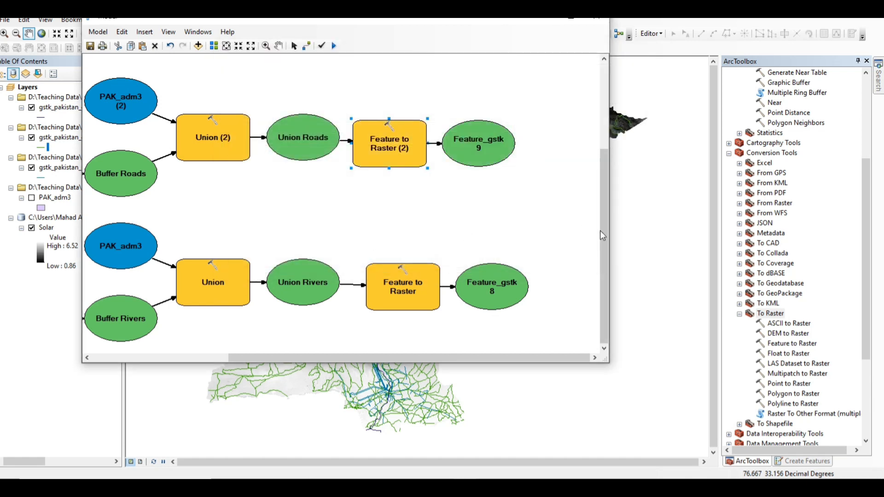
- Set the input features of Feature to Raster (3) to Union Transmission Lines, keeping the other default parameters
{"action": "left_click_drag", "start_coordinate": [600, 231], "coordinate": [602, 145]}
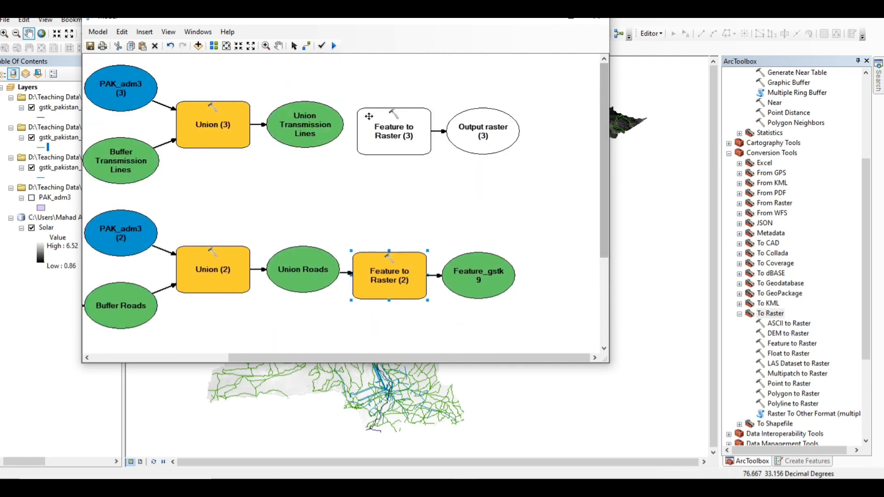
{"action": "double_click", "coordinate": [398, 143]}
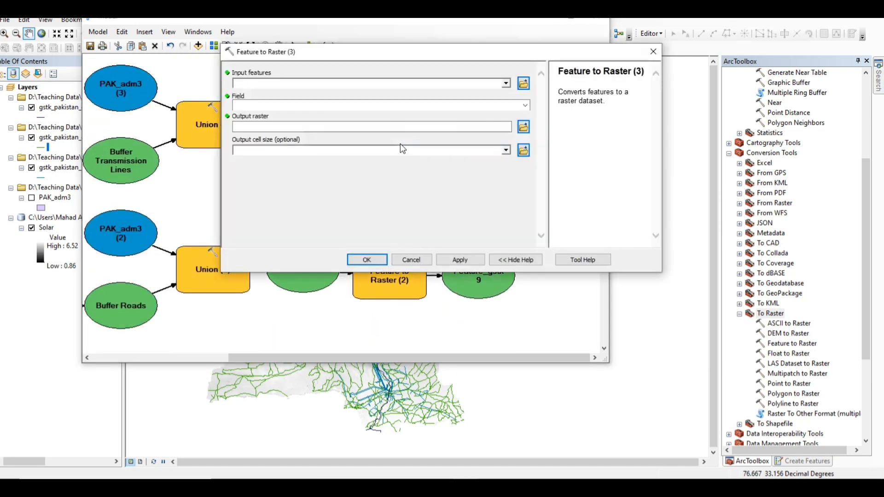
{"action": "left_click", "coordinate": [506, 85]}
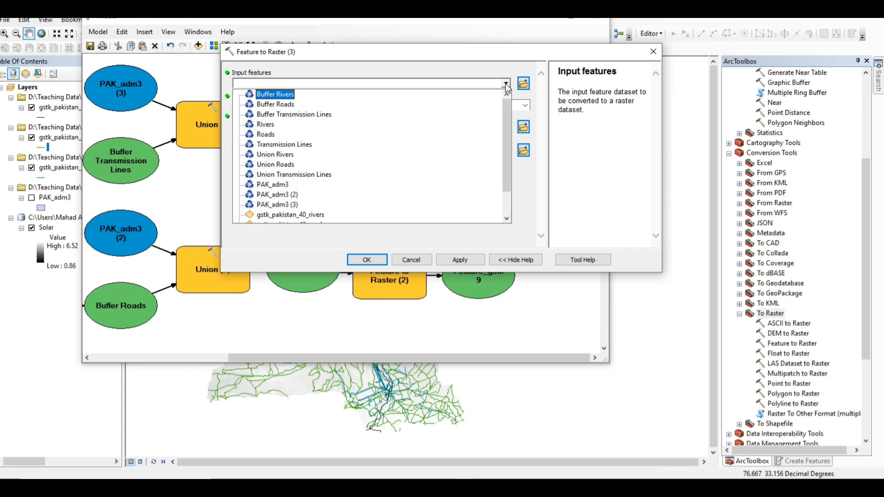
{"action": "left_click", "coordinate": [313, 175]}
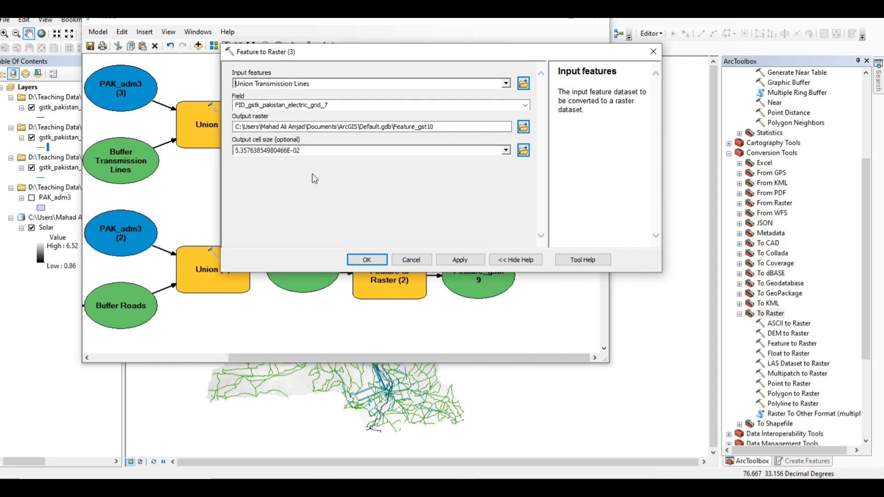
{"action": "left_click", "coordinate": [379, 261]}
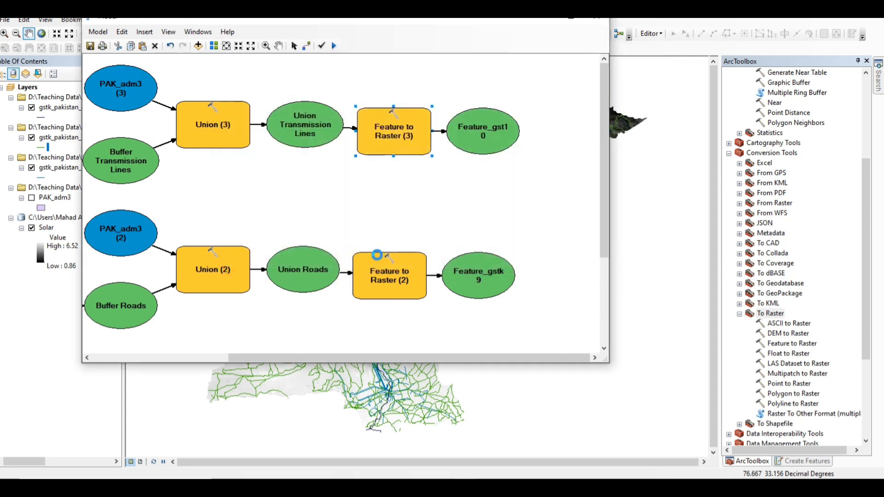
- Apply the automatic layout to the model diagram with the three Feature to Raster tools connected
{"action": "left_click", "coordinate": [216, 49]}
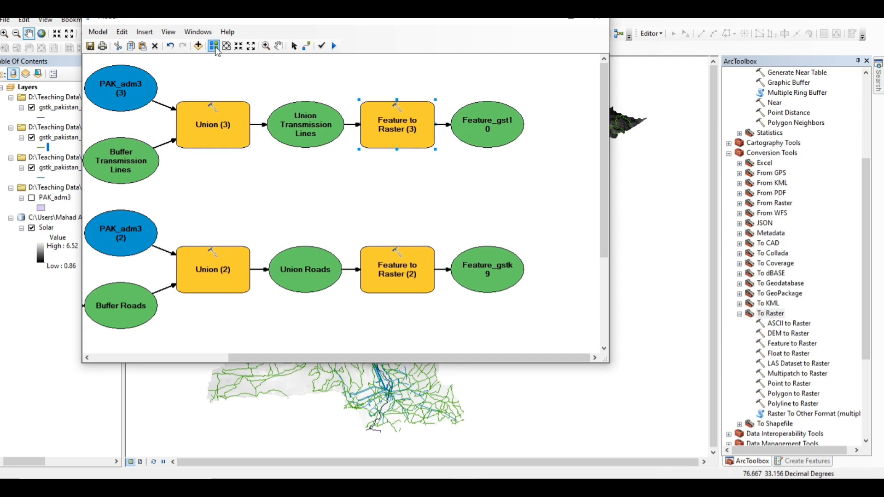
{"action": "left_click", "coordinate": [250, 46]}
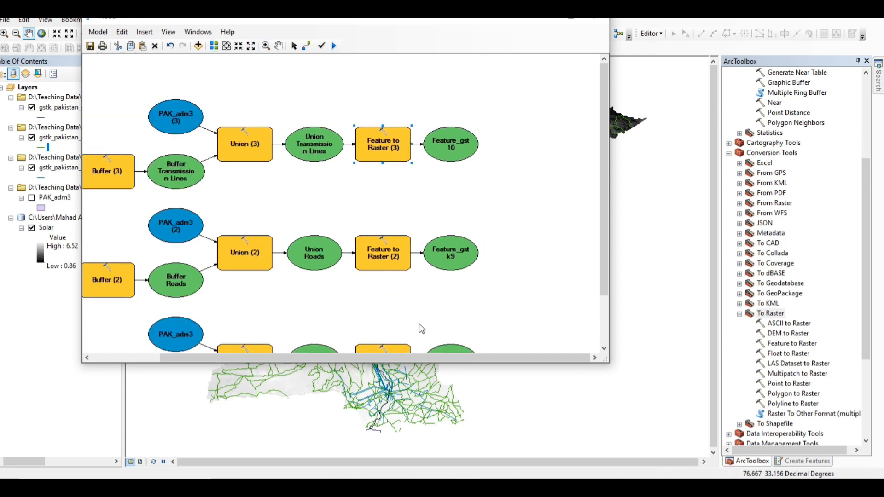
{"action": "left_click_drag", "start_coordinate": [448, 358], "coordinate": [381, 358]}
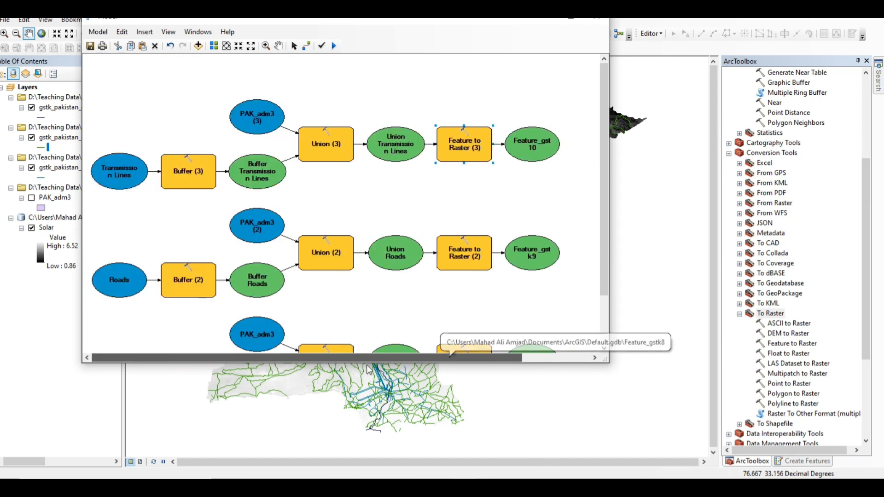
{"action": "left_click", "coordinate": [334, 46]}
- Rename the output of Feature to Raster (3) as Raster Transmission Lines
{"action": "right_click", "coordinate": [533, 145]}
{"action": "left_click", "coordinate": [567, 278]}
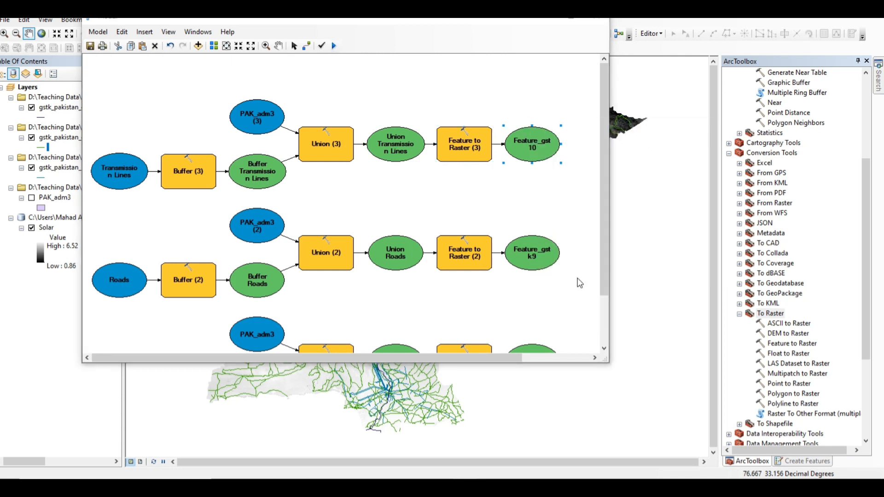
{"action": "type", "text": "Raster Transmission Lines"}
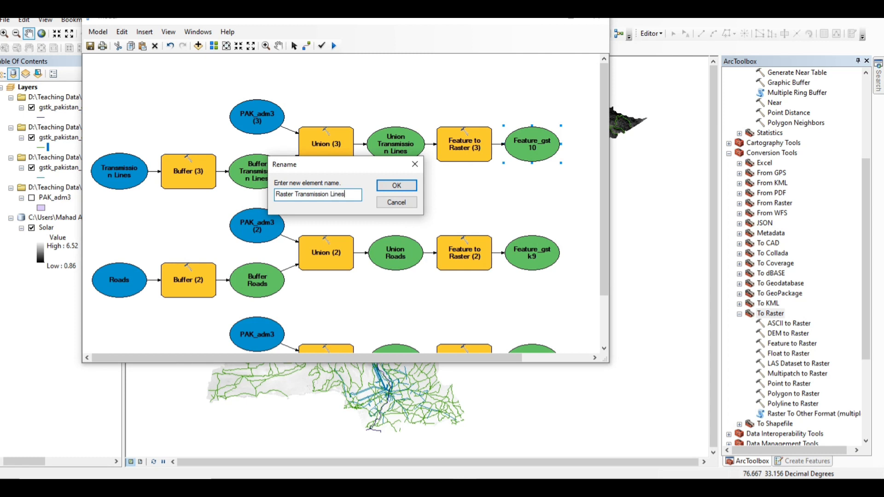
{"action": "key", "text": "Return"}
- Rename the output of Feature to Raster (2) as Raster Roads
{"action": "right_click", "coordinate": [545, 253]}
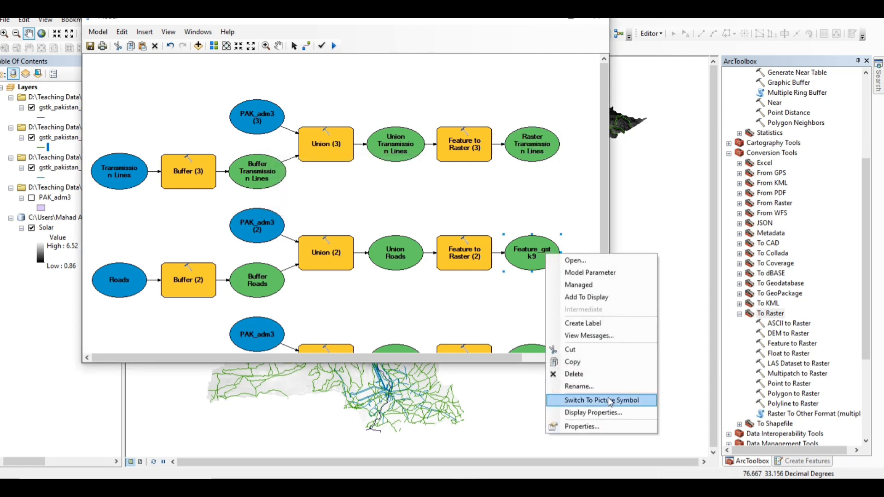
{"action": "left_click", "coordinate": [602, 385]}
{"action": "type", "text": "Raster Roads"}
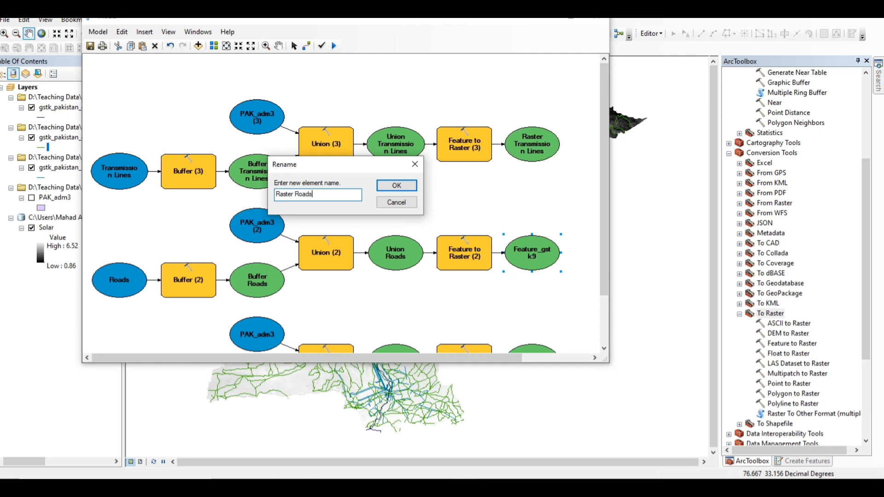
{"action": "key", "text": "Return"}
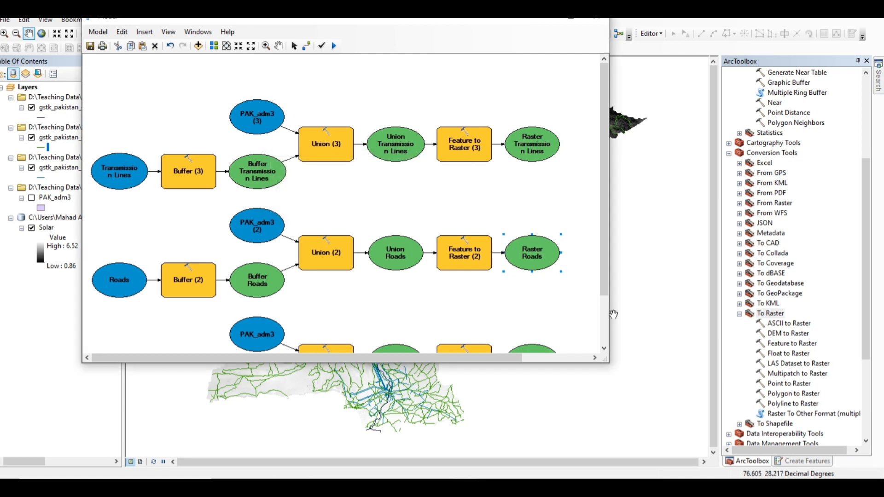
- Rename the output of the first Feature to Raster tool in the rivers branch as Raster Rivers
{"action": "left_click_drag", "start_coordinate": [604, 284], "coordinate": [603, 335]}
{"action": "right_click", "coordinate": [529, 294]}
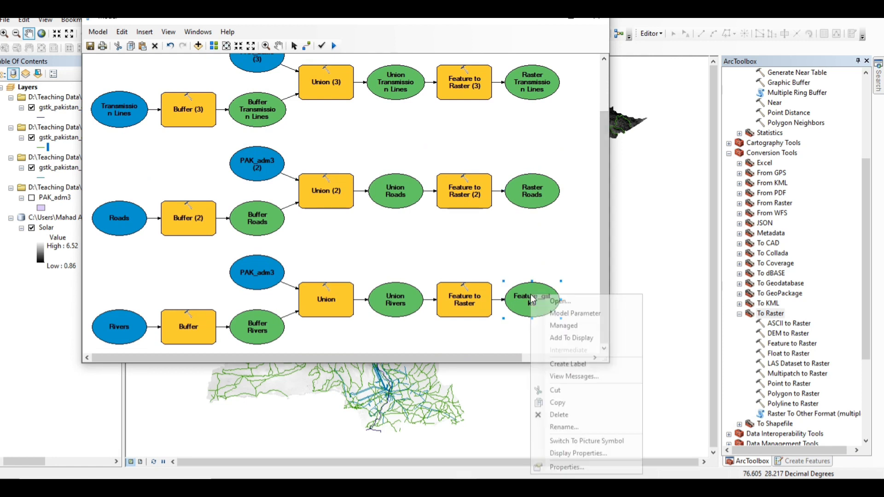
{"action": "left_click", "coordinate": [592, 428]}
{"action": "type", "text": "Raster Rivers"}
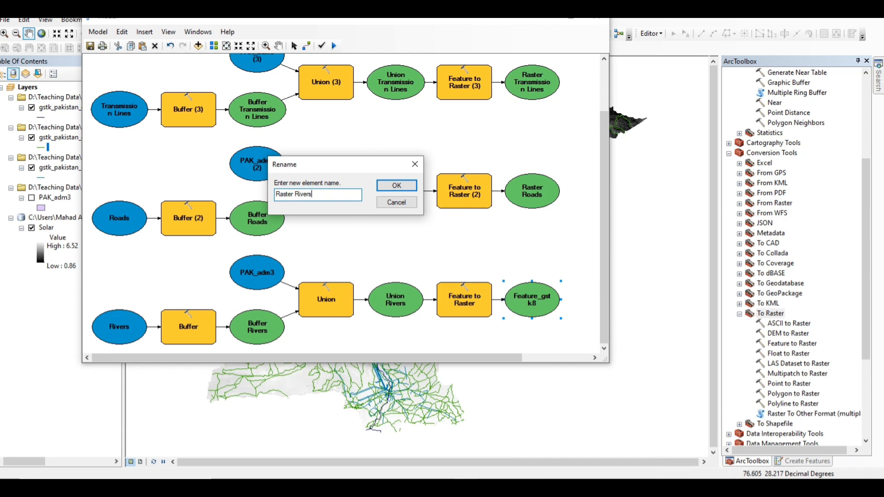
{"action": "key", "text": "Return"}
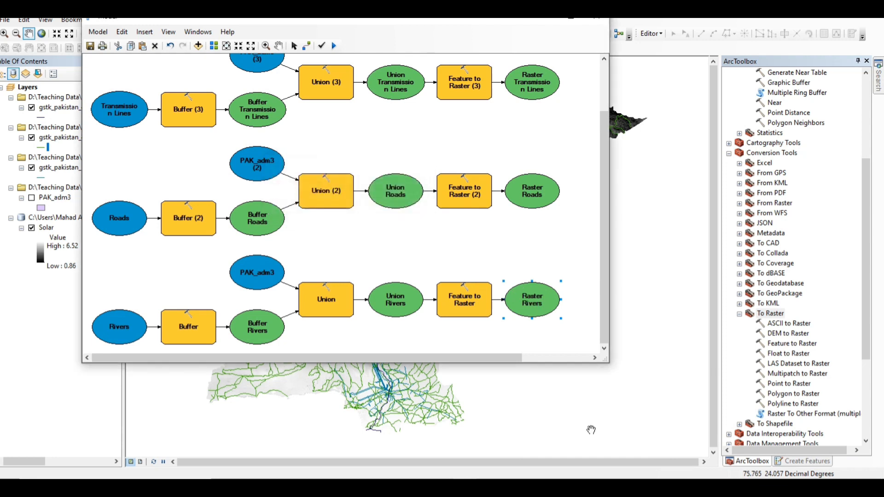
- Run the whole model and close its progress report once processing has completed
{"action": "left_click_drag", "start_coordinate": [604, 293], "coordinate": [604, 245]}
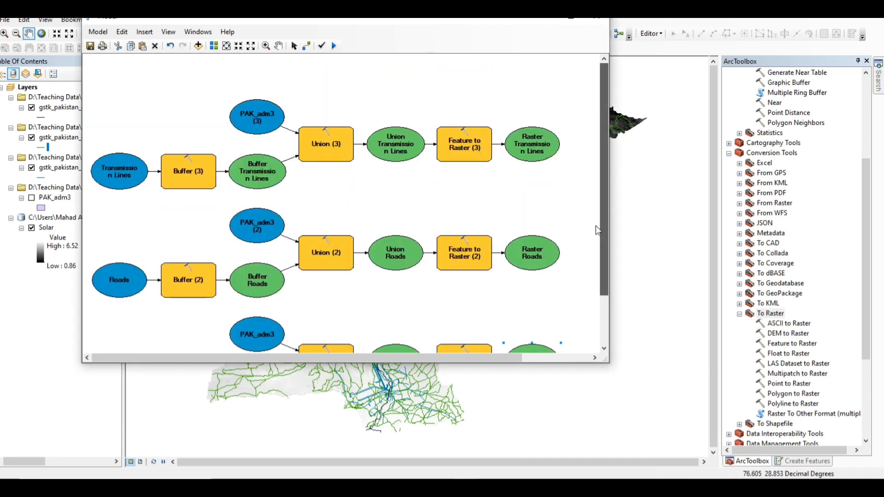
{"action": "left_click", "coordinate": [335, 46]}
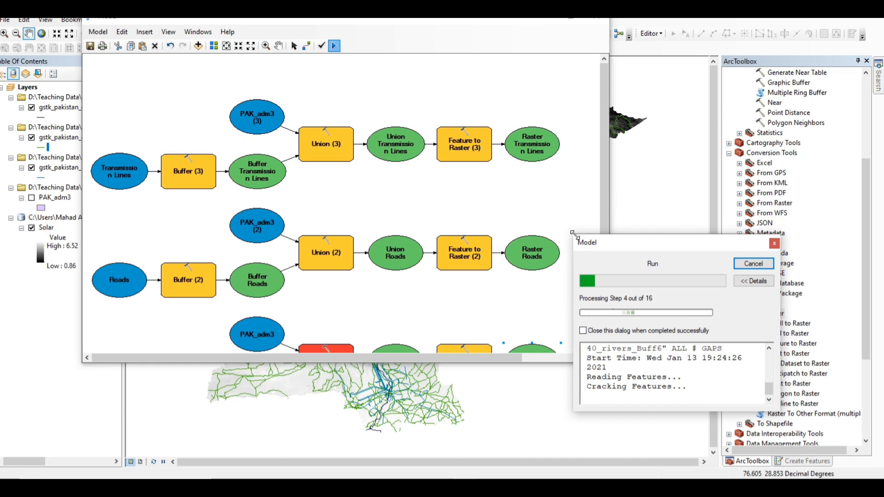
{"action": "left_click_drag", "start_coordinate": [574, 236], "coordinate": [506, 60]}
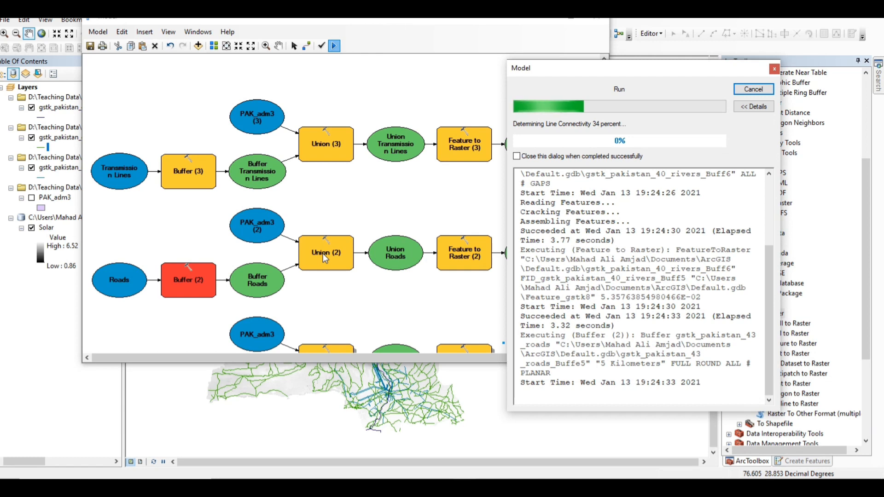
{"action": "scroll", "coordinate": [772, 287], "scroll_direction": "up", "scroll_amount": 1}
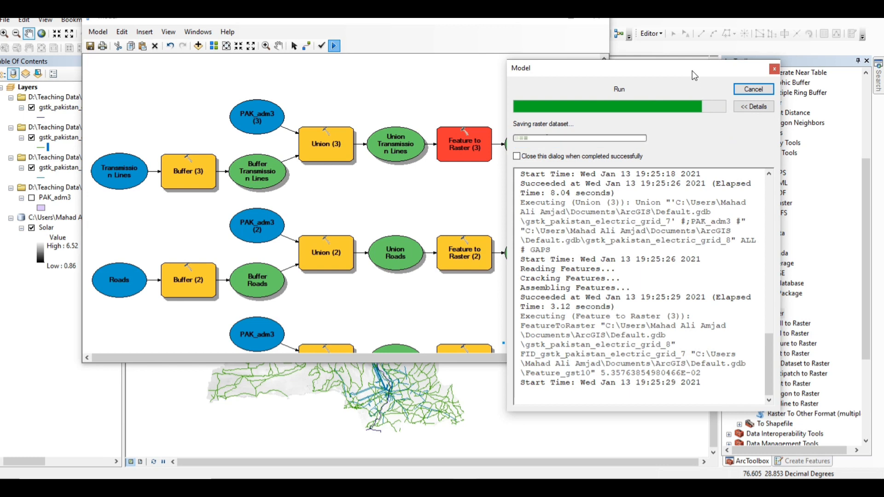
{"action": "left_click_drag", "start_coordinate": [692, 71], "coordinate": [758, 47]}
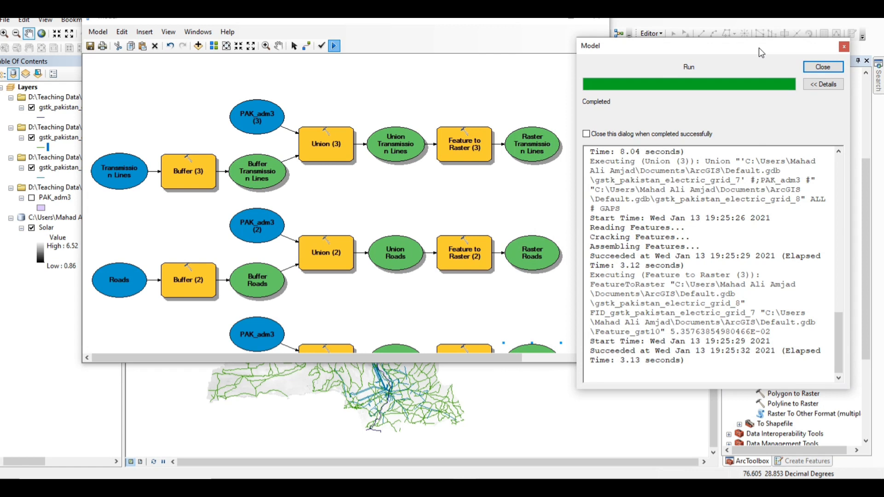
{"action": "left_click", "coordinate": [823, 68]}
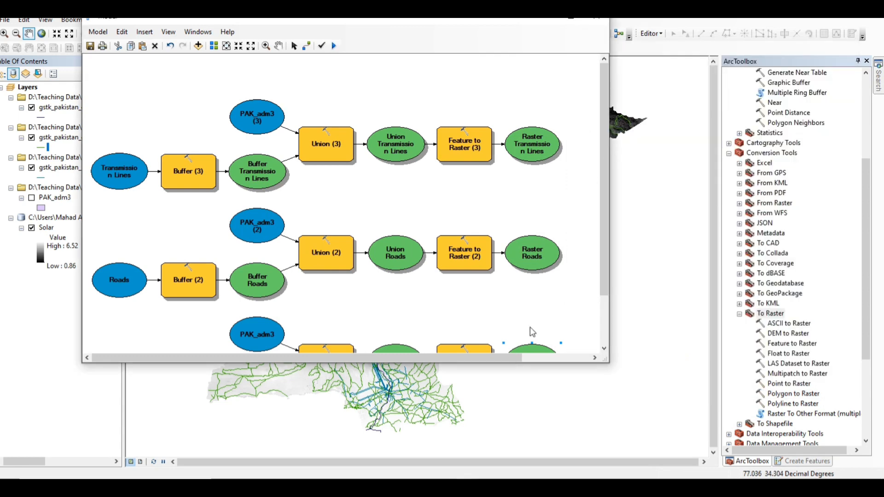
- Add the Reclassify tool from the Spatial Analyst Reclass toolset to the model beside Raster Rivers
{"action": "left_click_drag", "start_coordinate": [501, 358], "coordinate": [569, 358]}
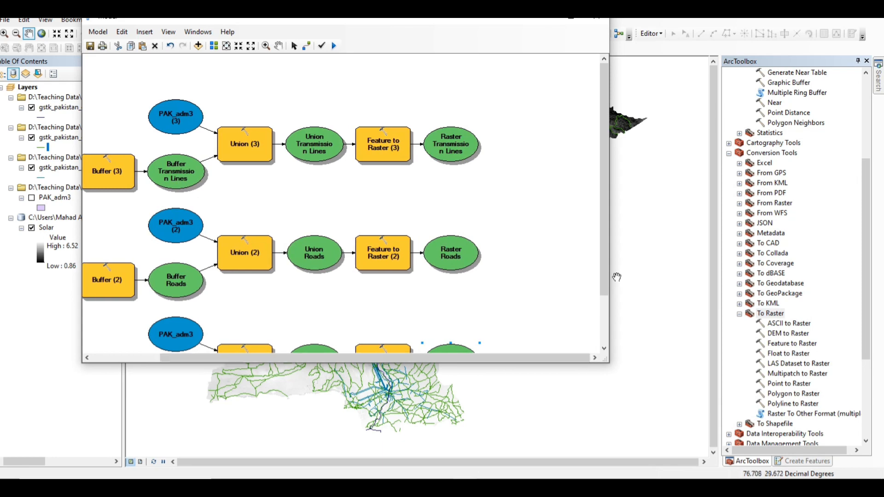
{"action": "left_click_drag", "start_coordinate": [603, 270], "coordinate": [605, 316]}
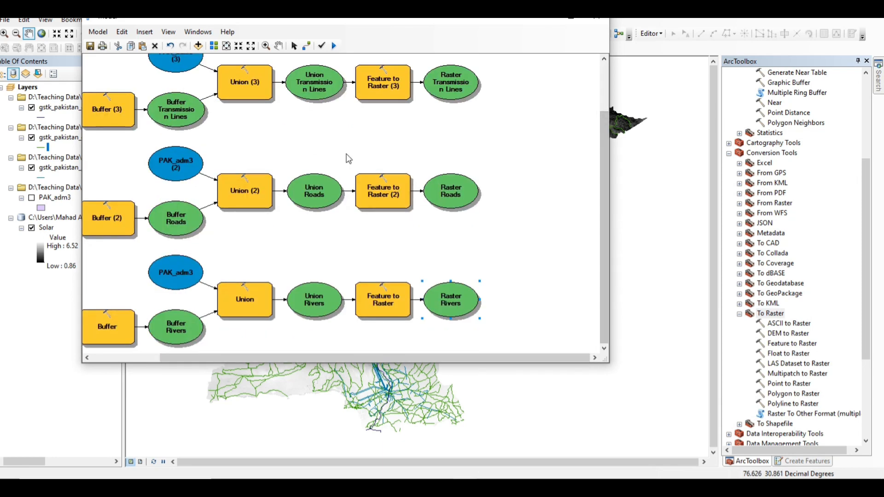
{"action": "left_click", "coordinate": [250, 46]}
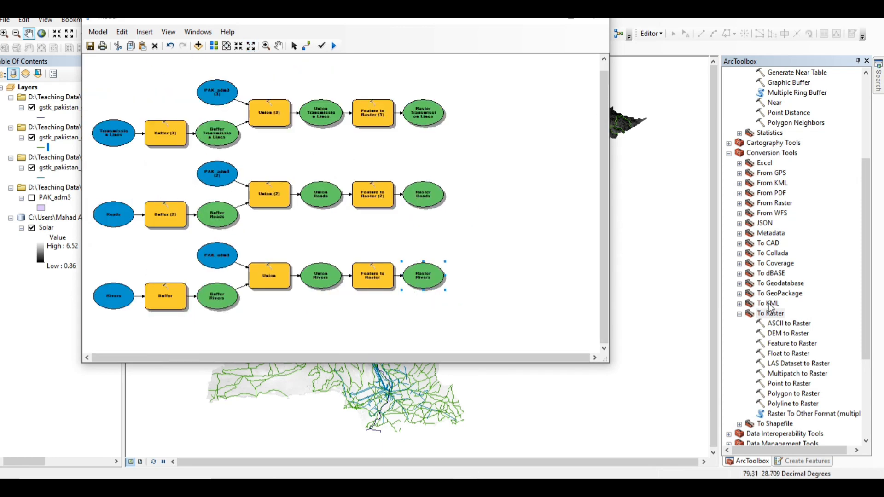
{"action": "left_click", "coordinate": [729, 155]}
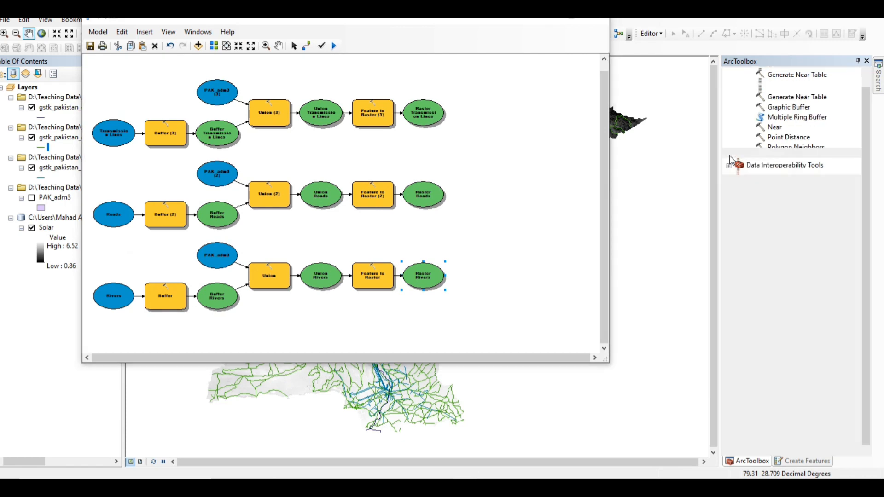
{"action": "left_click", "coordinate": [729, 83]}
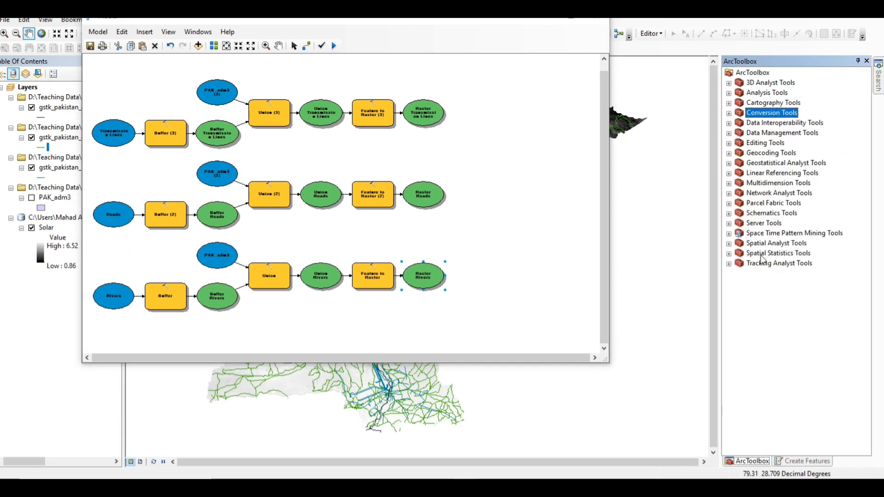
{"action": "double_click", "coordinate": [769, 246]}
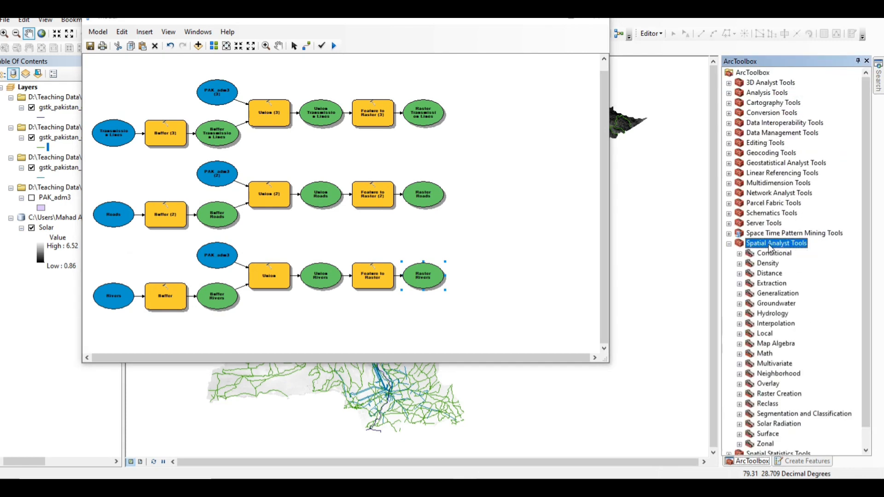
{"action": "double_click", "coordinate": [774, 408]}
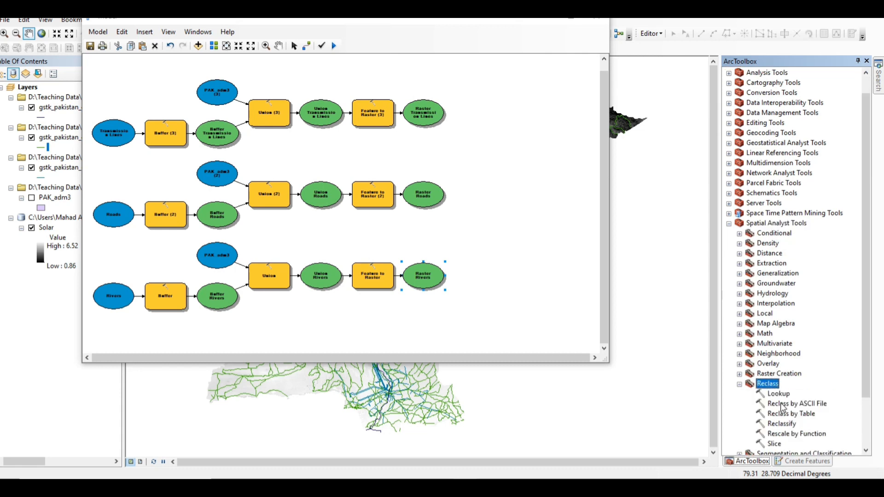
{"action": "left_click", "coordinate": [787, 425]}
{"action": "left_click_drag", "start_coordinate": [788, 428], "coordinate": [472, 283]}
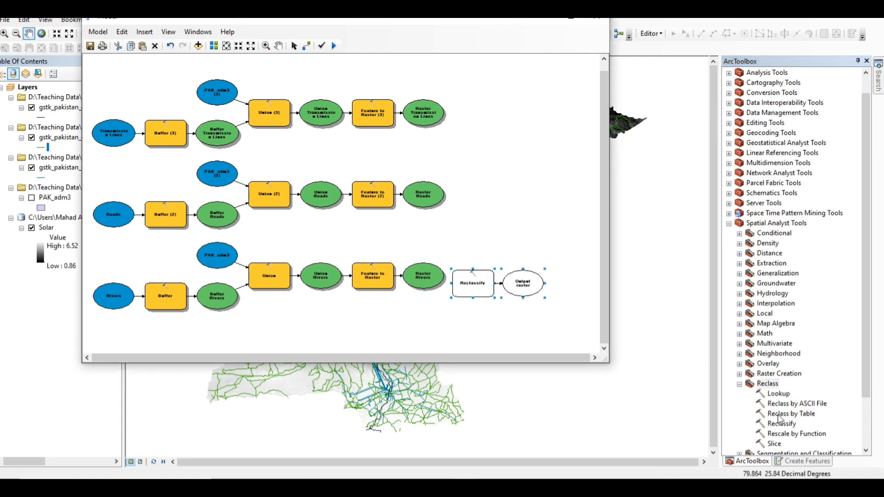
- Add two more Reclassify tools to the model, one beside Raster Roads and one beside Raster Transmission Lines
{"action": "left_click_drag", "start_coordinate": [785, 422], "coordinate": [707, 338]}
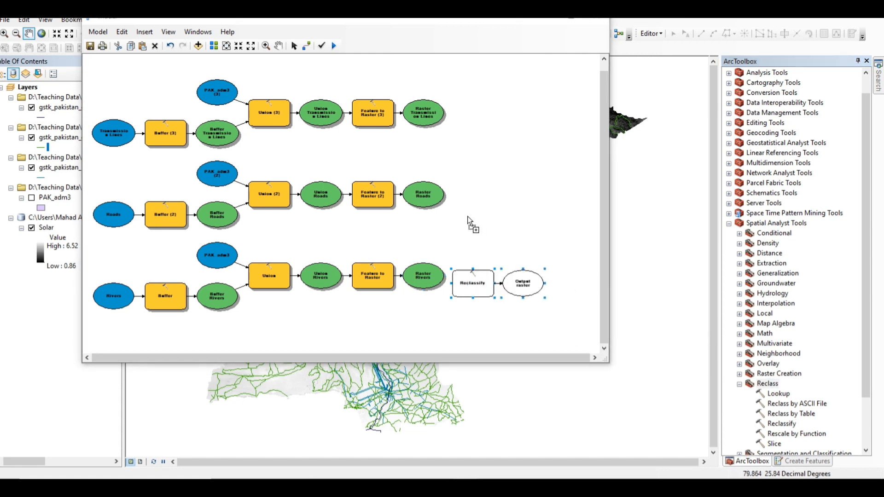
{"action": "left_click_drag", "start_coordinate": [468, 221], "coordinate": [469, 193]}
{"action": "left_click", "coordinate": [787, 424]}
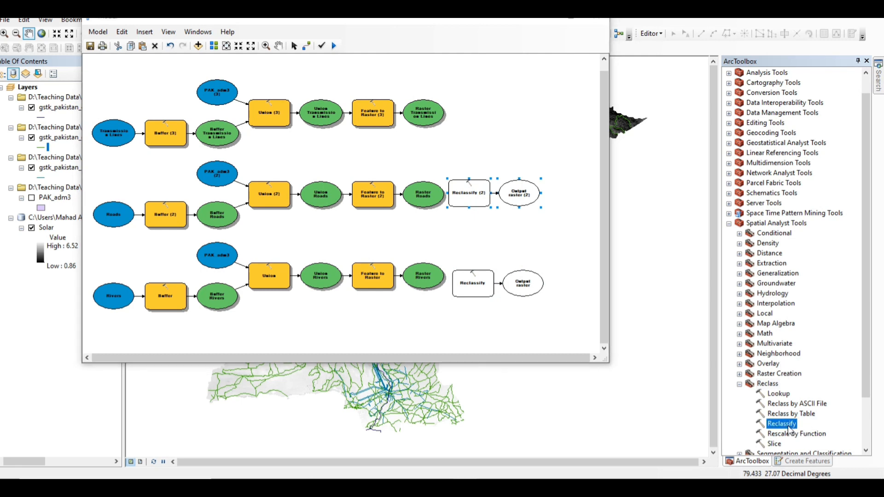
{"action": "left_click_drag", "start_coordinate": [788, 428], "coordinate": [602, 265]}
{"action": "left_click_drag", "start_coordinate": [495, 174], "coordinate": [467, 117]}
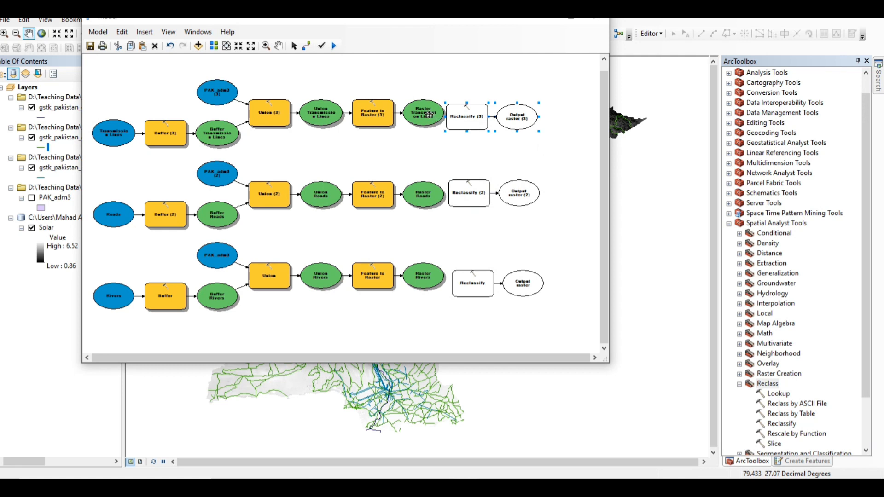
- Add the Raster Rivers output to the map and hide the rivers, roads, electric grid and Solar layers
{"action": "right_click", "coordinate": [424, 273]}
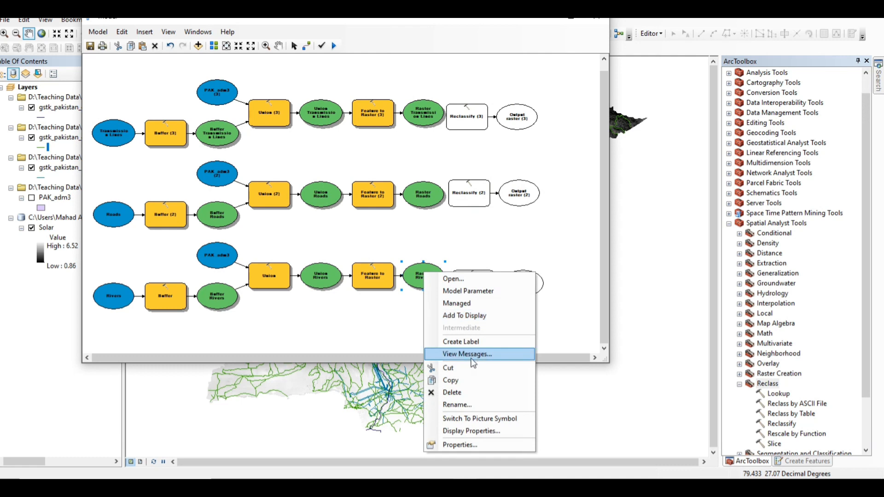
{"action": "left_click", "coordinate": [472, 316]}
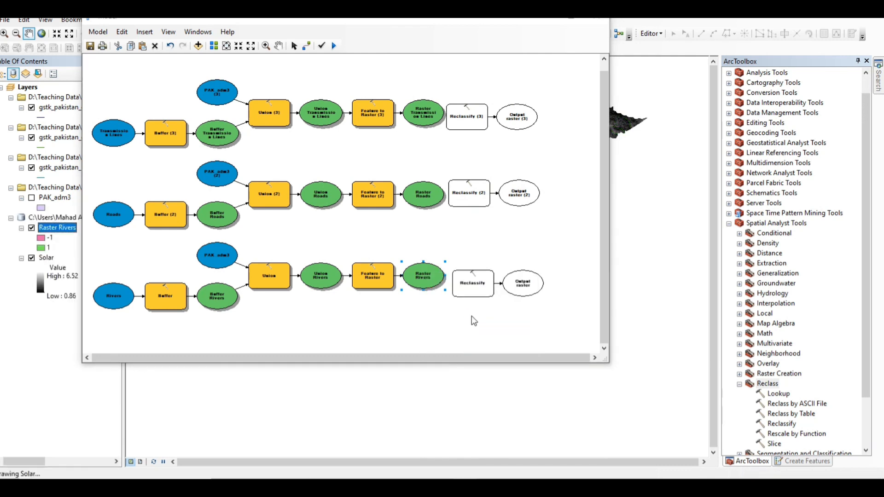
{"action": "left_click", "coordinate": [548, 22]}
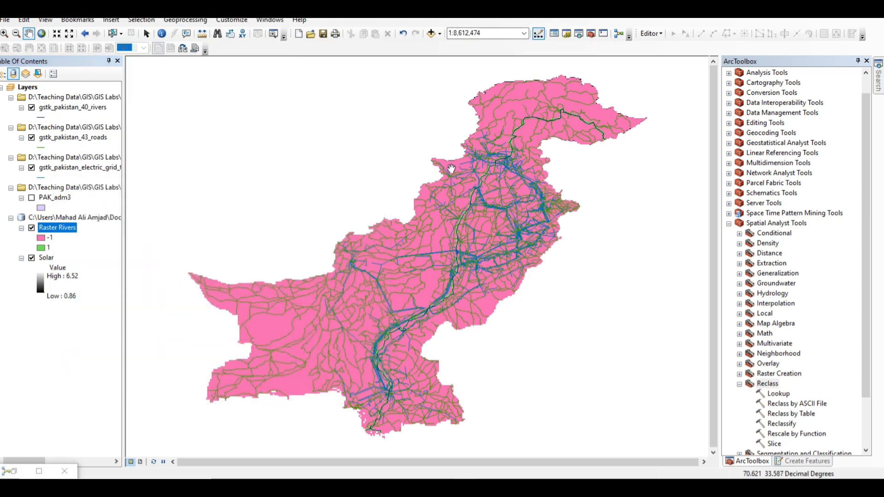
{"action": "left_click", "coordinate": [31, 168]}
{"action": "left_click", "coordinate": [31, 137]}
{"action": "left_click", "coordinate": [32, 108]}
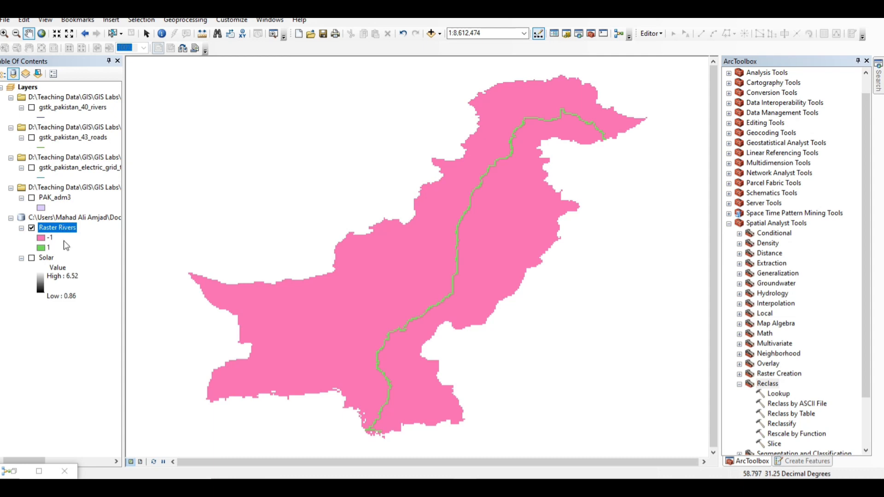
- Add the Raster Transmission Lines output to the map, hide the Raster Rivers layer, and return to the model window at its reduced size
{"action": "left_click", "coordinate": [39, 471]}
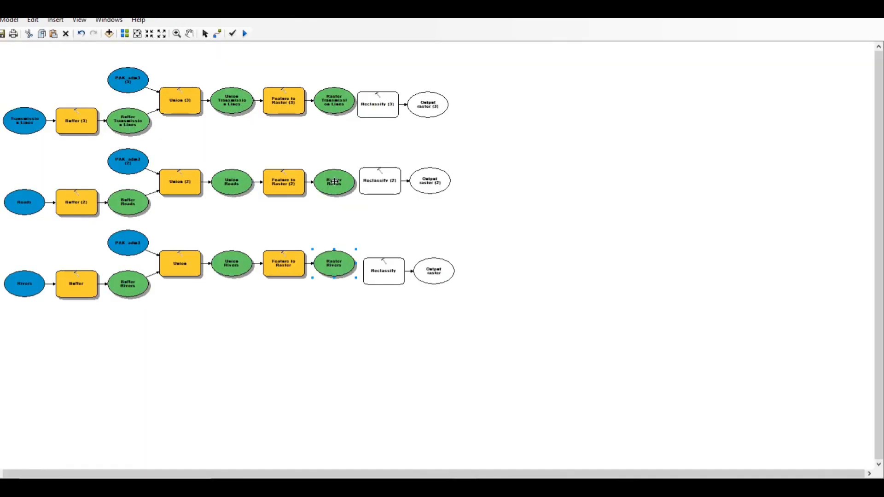
{"action": "right_click", "coordinate": [342, 101]}
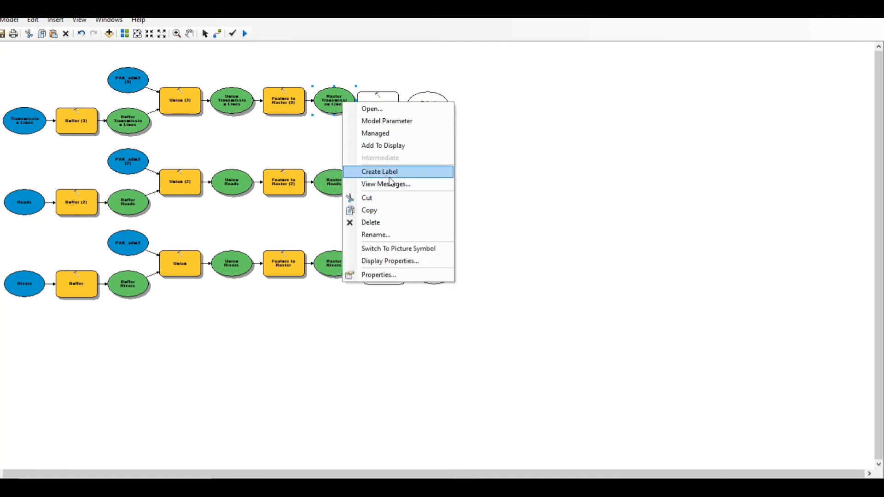
{"action": "left_click", "coordinate": [388, 150]}
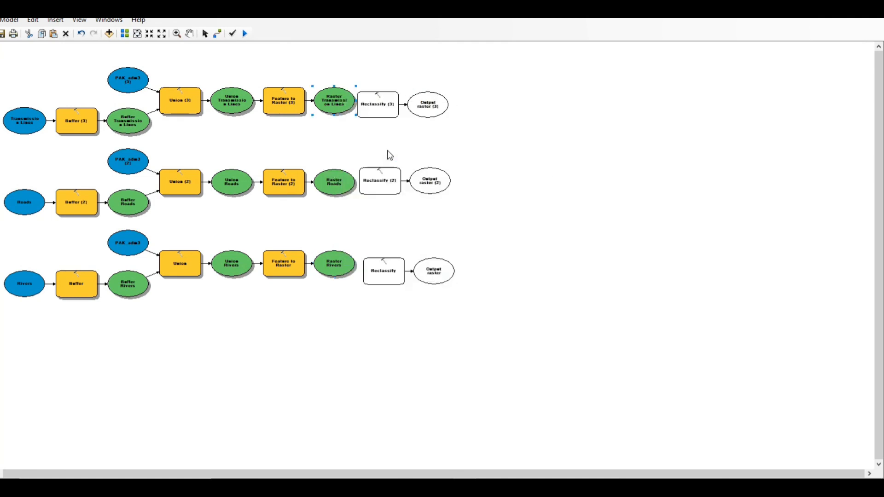
{"action": "left_click", "coordinate": [834, 20]}
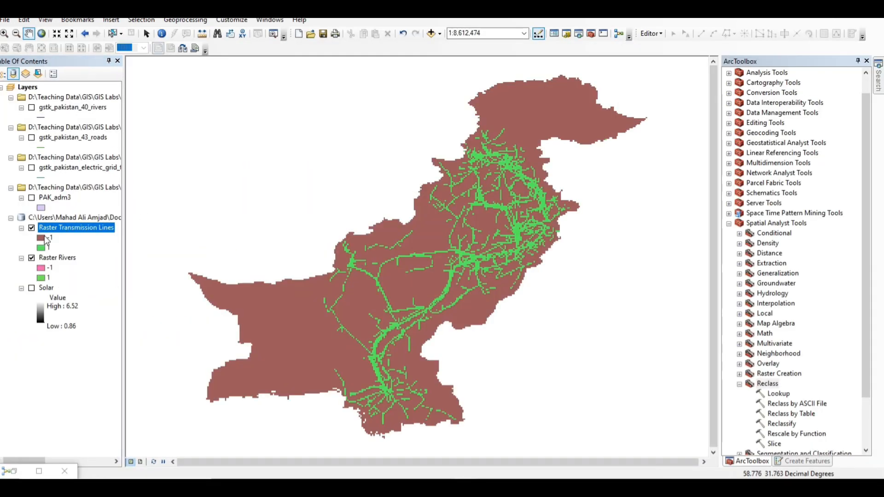
{"action": "left_click", "coordinate": [31, 258]}
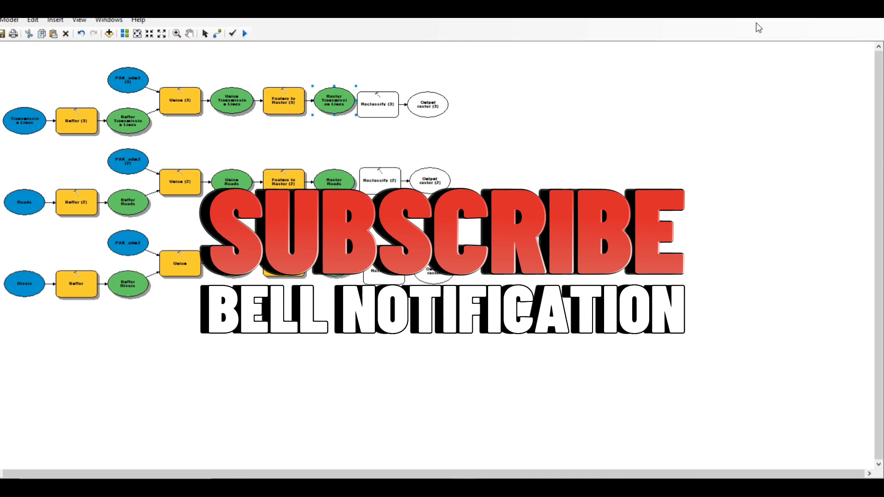
{"action": "left_click", "coordinate": [850, 7]}
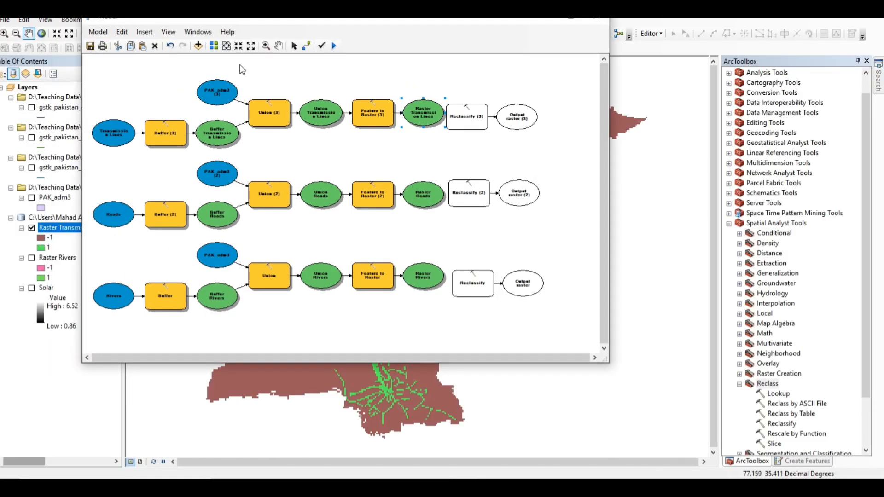
- Set Raster Rivers as the input of the first Reclassify tool and inspect its classification settings without changing them
{"action": "left_click", "coordinate": [238, 46]}
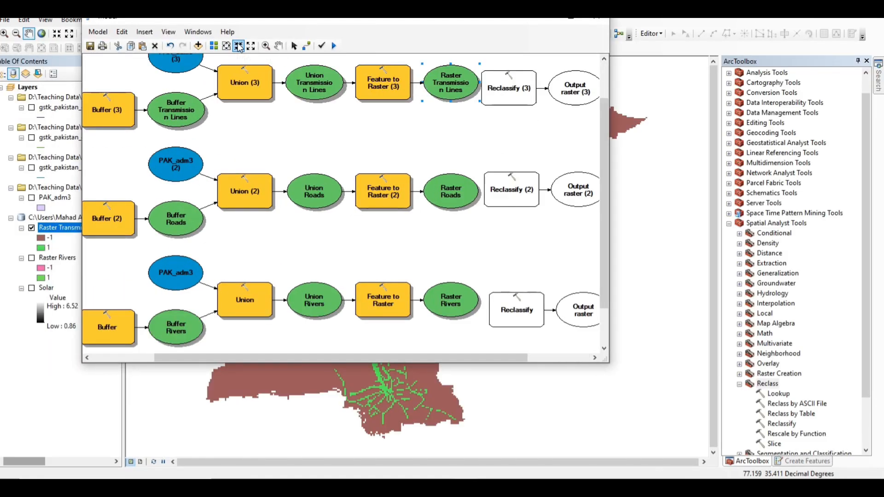
{"action": "left_click_drag", "start_coordinate": [506, 360], "coordinate": [552, 360]}
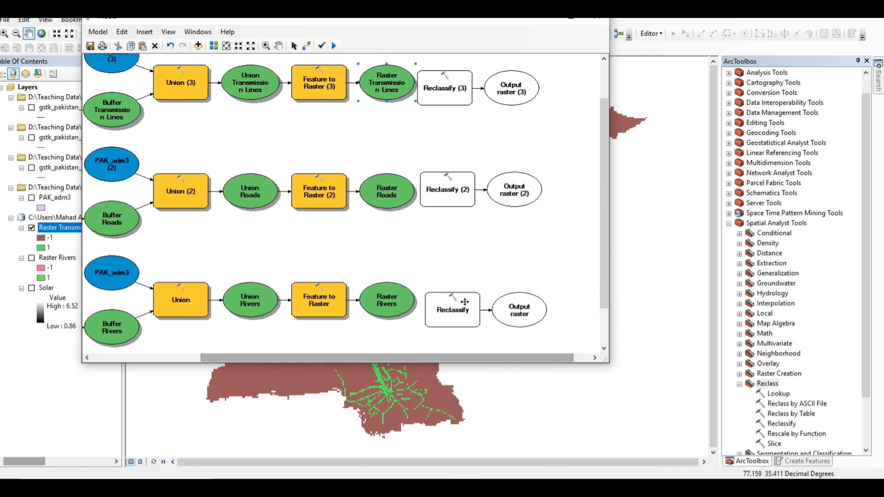
{"action": "left_click", "coordinate": [459, 309]}
{"action": "double_click", "coordinate": [460, 308]}
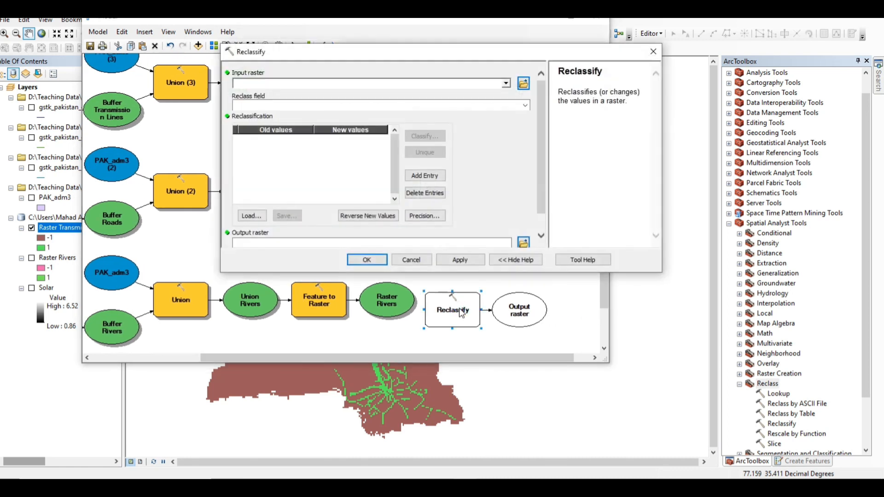
{"action": "left_click", "coordinate": [506, 84]}
{"action": "left_click", "coordinate": [298, 98]}
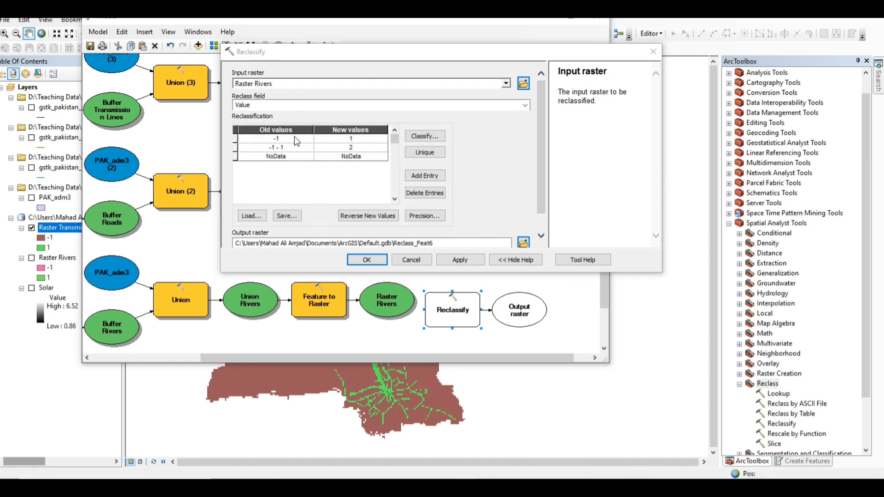
{"action": "left_click", "coordinate": [437, 138]}
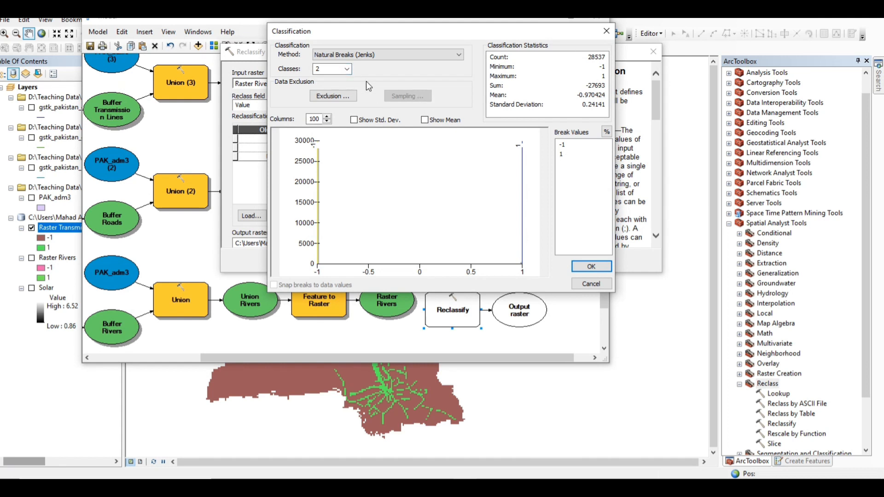
{"action": "left_click", "coordinate": [607, 30]}
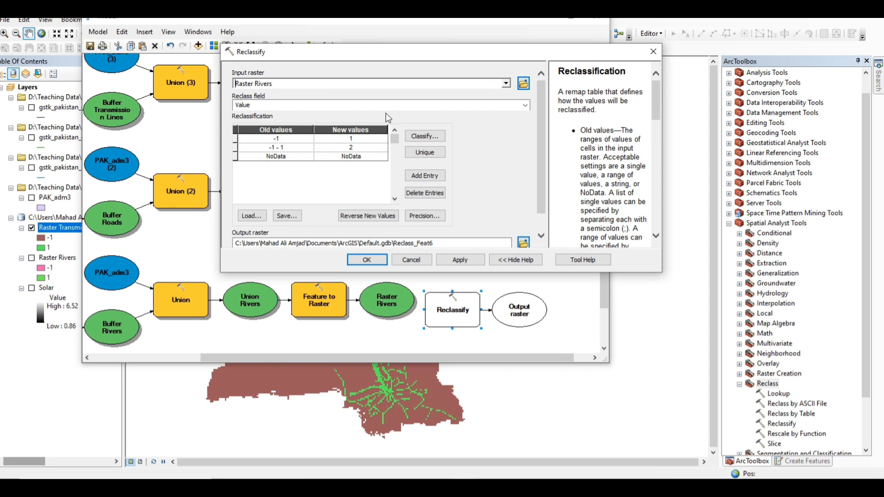
- Assign new value 9 to old value -1, edit the new value of the -1 - 1 class, and accept the rivers reclassification
{"action": "left_click", "coordinate": [360, 138]}
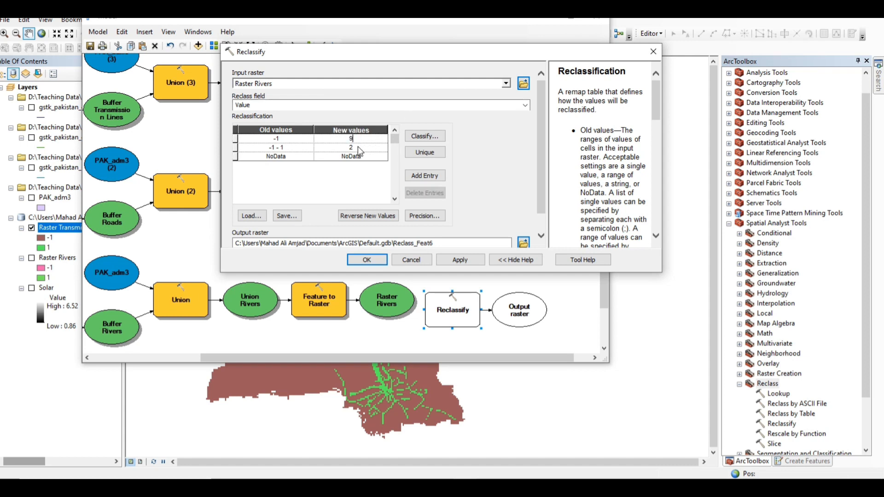
{"action": "left_click", "coordinate": [352, 149]}
{"action": "key", "text": "BackSpace"}
{"action": "left_click", "coordinate": [367, 260]}
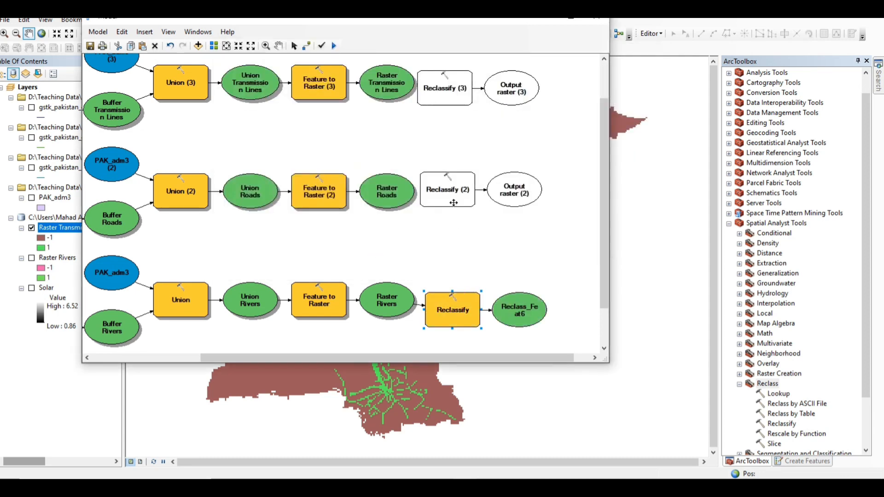
- Configure Reclassify (2) with Raster Roads as input, new value 1 for -1 and 9 for the -1 - 1 class
{"action": "double_click", "coordinate": [450, 187]}
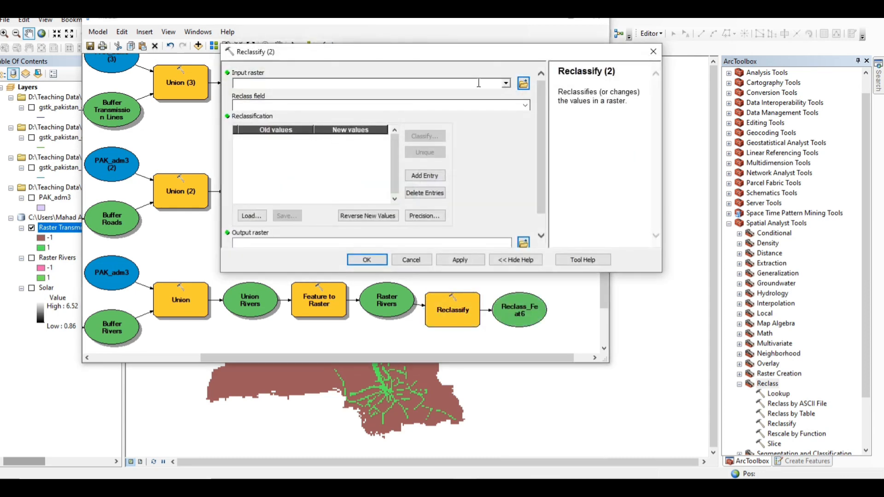
{"action": "left_click", "coordinate": [507, 83]}
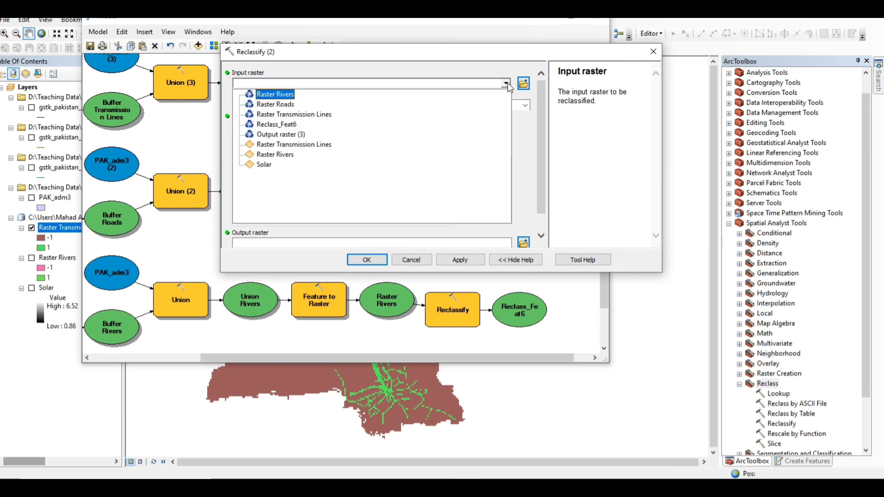
{"action": "left_click", "coordinate": [289, 106]}
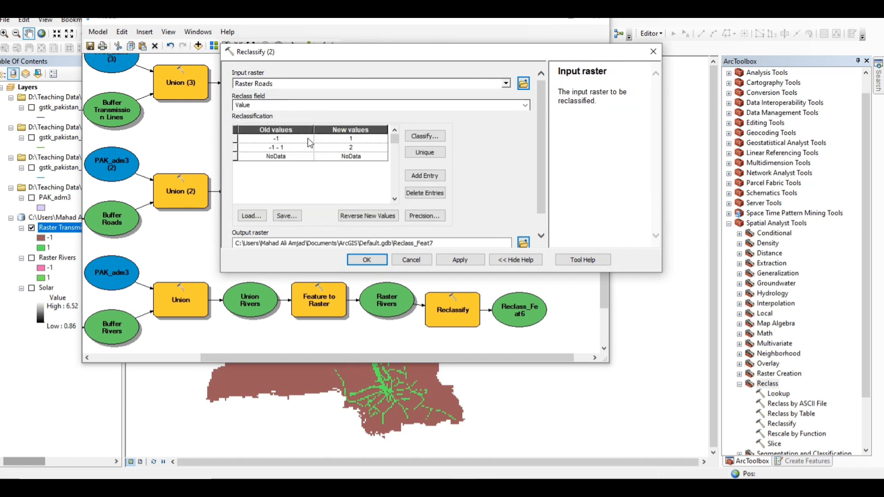
{"action": "left_click", "coordinate": [360, 140]}
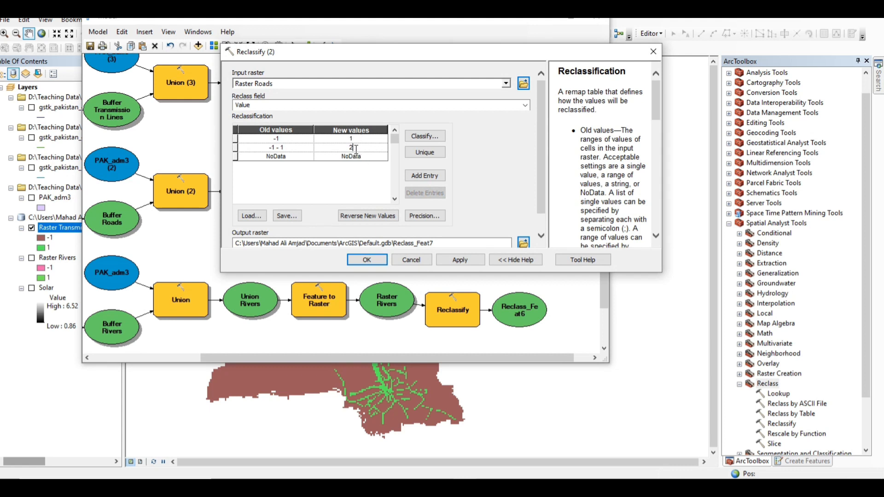
{"action": "left_click", "coordinate": [356, 147]}
{"action": "type", "text": "9"}
{"action": "left_click", "coordinate": [366, 260]}
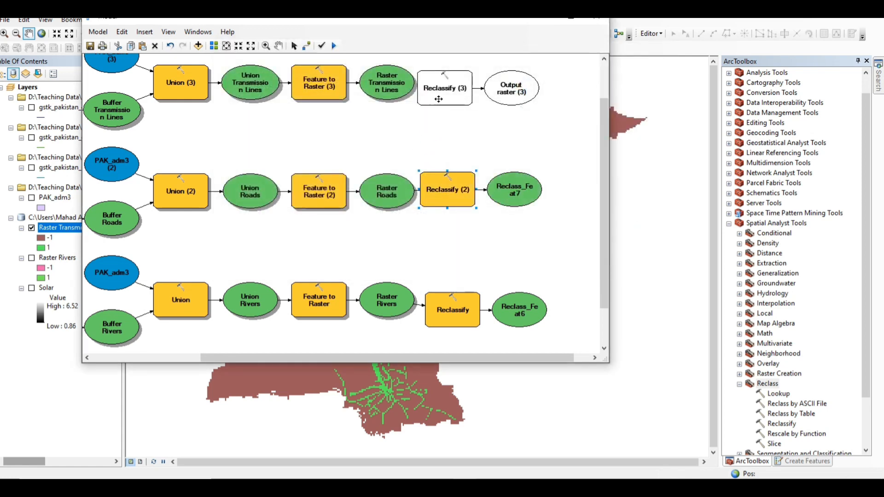
- Configure Reclassify (3) with Raster Transmission Lines as input, new value 1 for -1 and 9 for the -1 - 1 class
{"action": "double_click", "coordinate": [438, 99]}
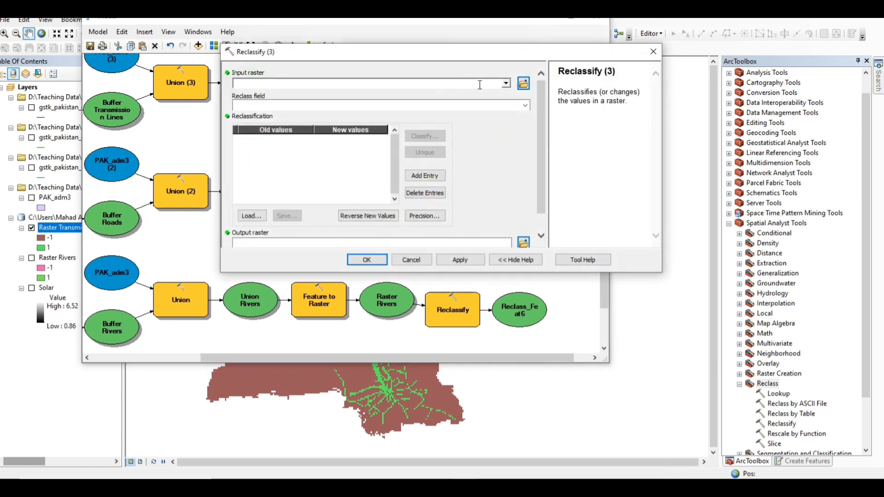
{"action": "left_click", "coordinate": [505, 83]}
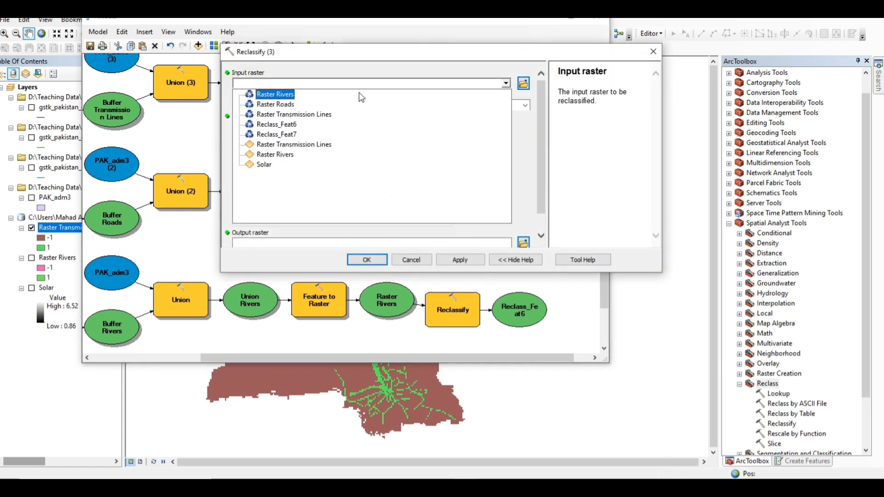
{"action": "left_click", "coordinate": [300, 114]}
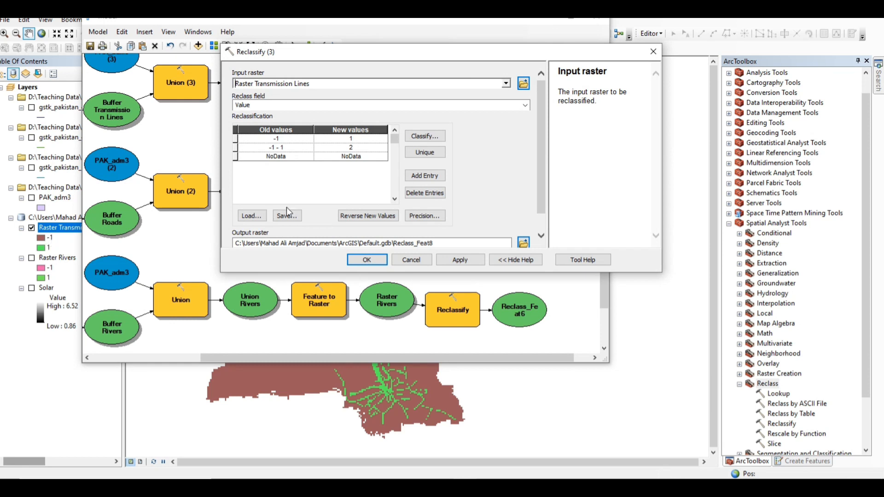
{"action": "left_click", "coordinate": [357, 138]}
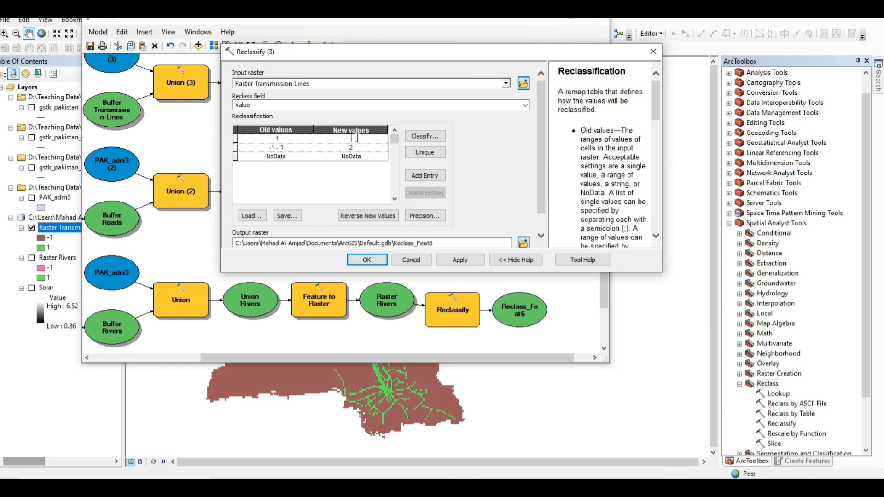
{"action": "type", "text": "9"}
{"action": "key", "text": "BackSpace"}
{"action": "type", "text": "1"}
{"action": "left_click", "coordinate": [355, 139]}
{"action": "type", "text": "19"}
{"action": "left_click", "coordinate": [360, 138]}
{"action": "left_click", "coordinate": [368, 262]}
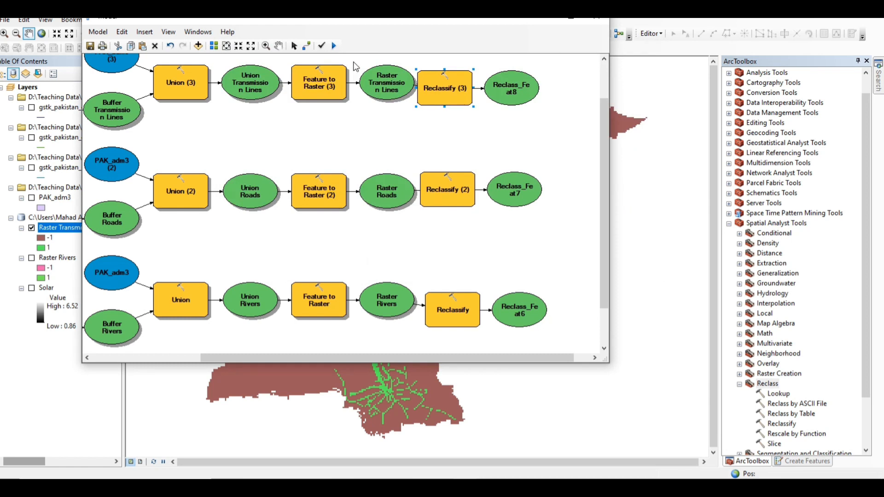
- Apply the automatic layout to the model diagram and rename the rivers Reclassify output as Reclass Rivers
{"action": "left_click", "coordinate": [214, 46]}
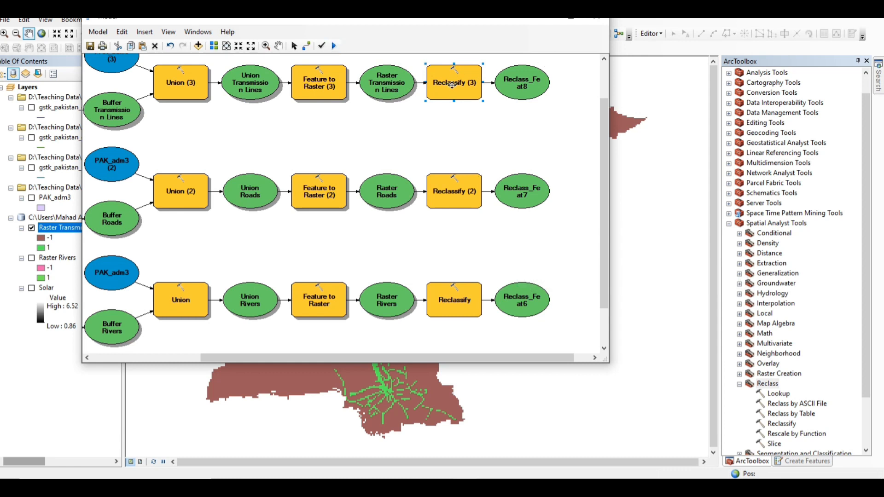
{"action": "mouse_move", "coordinate": [470, 82]}
{"action": "right_click", "coordinate": [521, 302]}
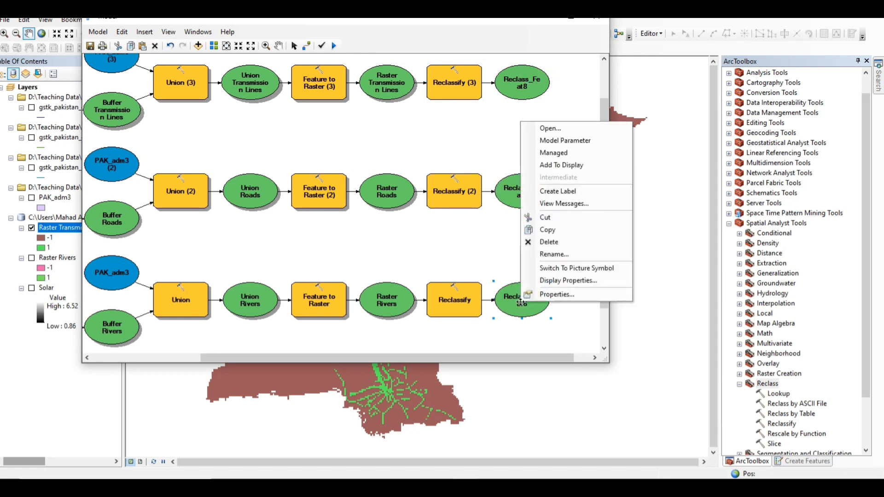
{"action": "left_click", "coordinate": [560, 254]}
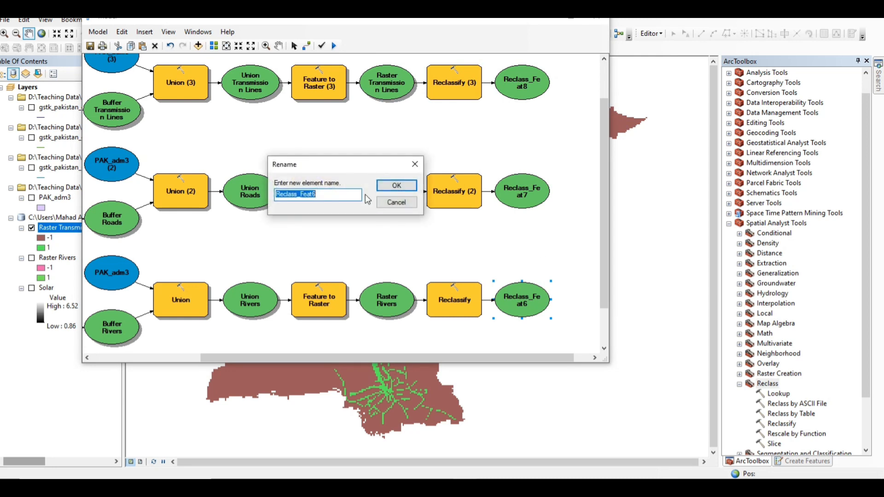
{"action": "type", "text": "Re"}
{"action": "key", "text": "Return"}
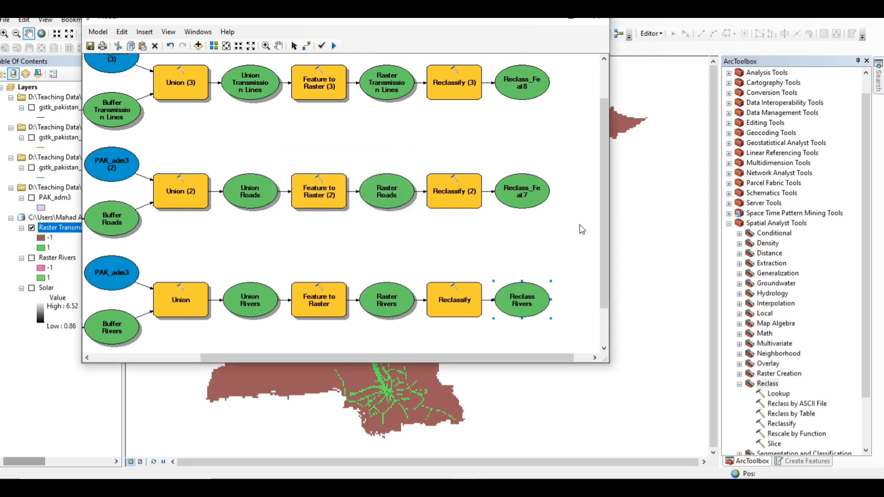
- Rename the output of Reclassify (2) as Reclass Roads
{"action": "right_click", "coordinate": [508, 177]}
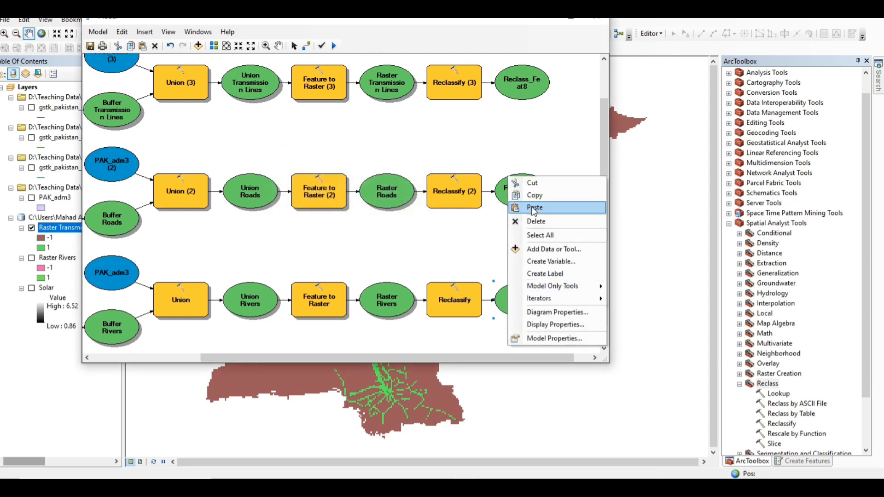
{"action": "left_click", "coordinate": [506, 196]}
{"action": "right_click", "coordinate": [506, 195]}
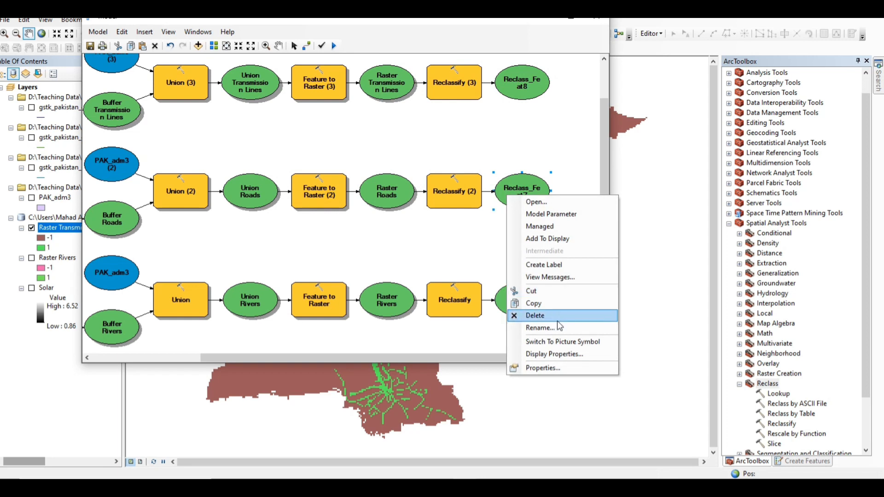
{"action": "left_click", "coordinate": [539, 328]}
{"action": "type", "text": "Reclass Roa"}
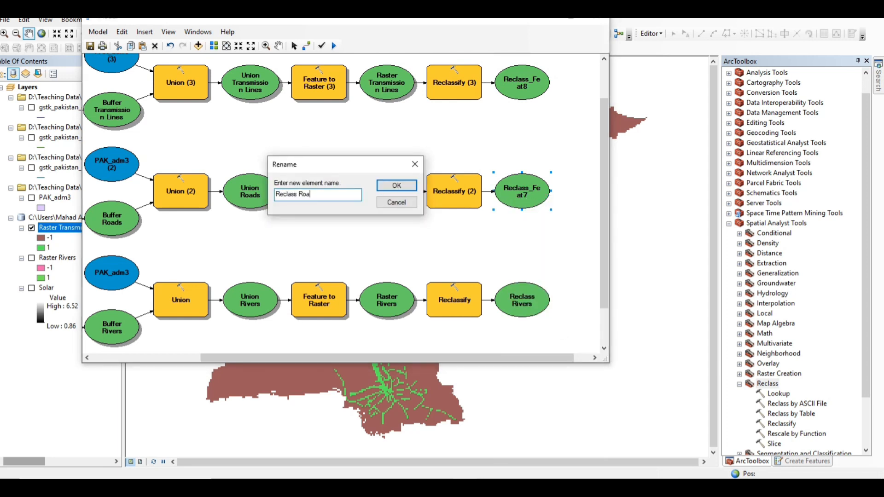
{"action": "type", "text": "ds"}
{"action": "key", "text": "Return"}
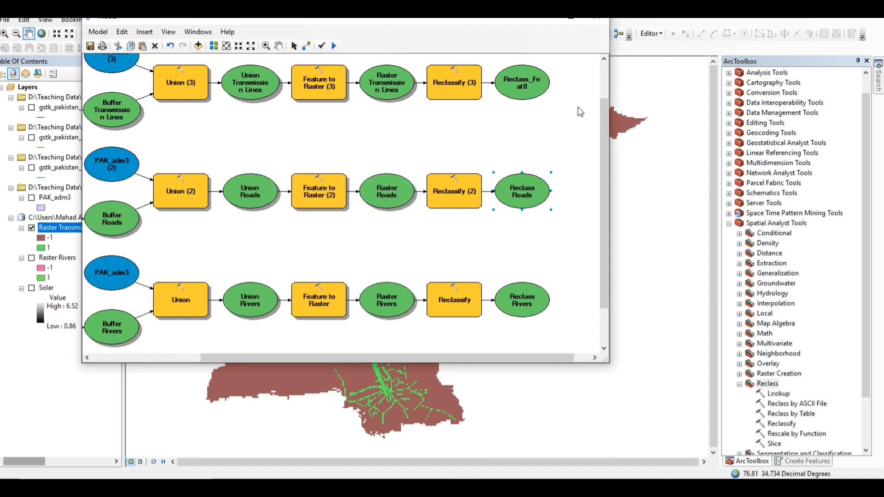
- Rename the output of Reclassify (3) as Reclass Transmission Lines, then widen its oval slightly and realign the diagram with the automatic layout
{"action": "right_click", "coordinate": [538, 86]}
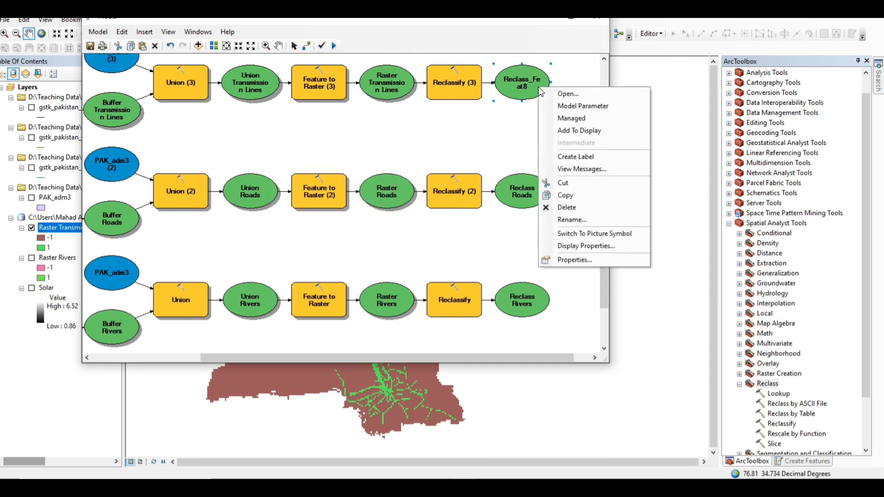
{"action": "left_click", "coordinate": [614, 221]}
{"action": "type", "text": "Reclass Transmission Lines"}
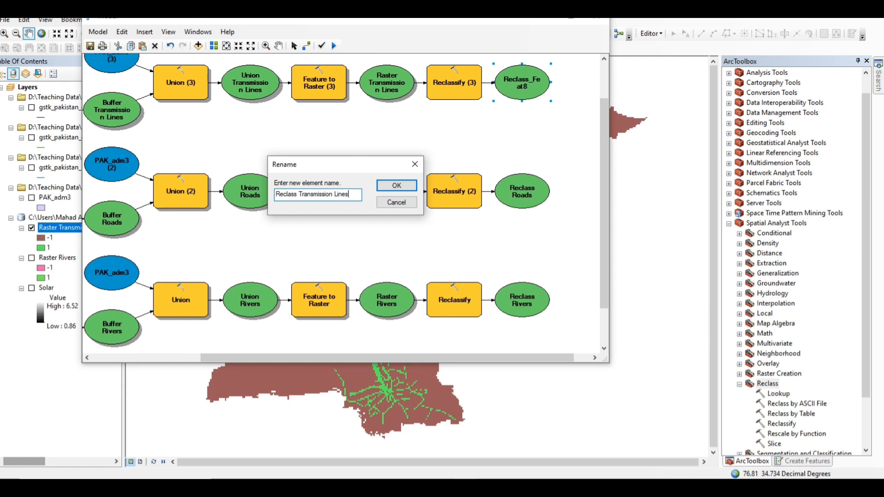
{"action": "key", "text": "Return"}
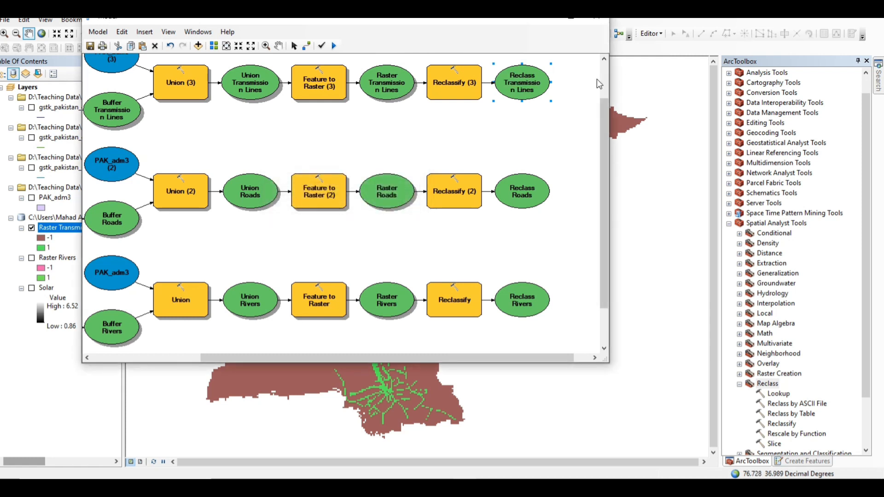
{"action": "left_click_drag", "start_coordinate": [551, 63], "coordinate": [558, 63]}
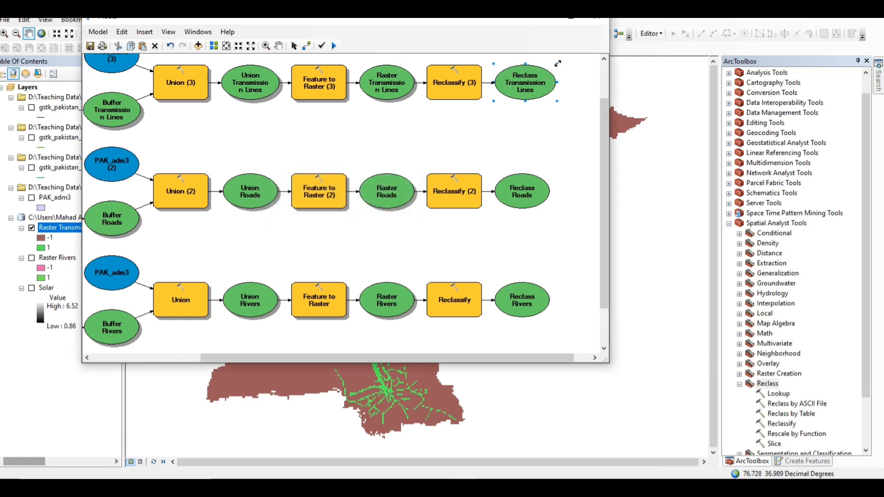
{"action": "left_click", "coordinate": [215, 46]}
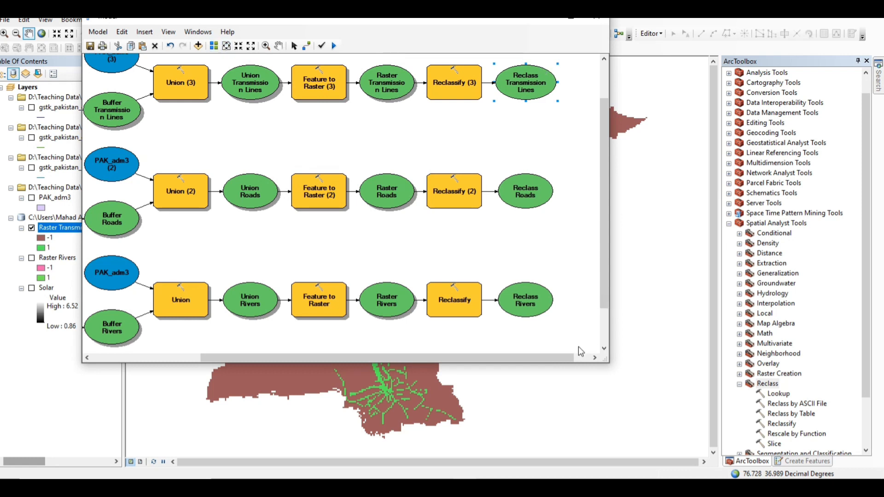
- Add the Weighted Overlay tool from the Spatial Analyst Overlay toolset to the model beside Reclass Roads
{"action": "left_click_drag", "start_coordinate": [564, 357], "coordinate": [595, 357]}
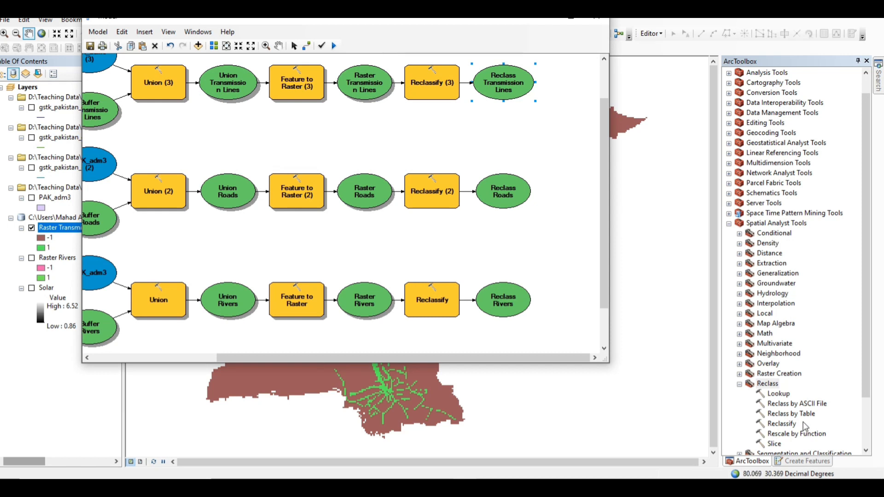
{"action": "double_click", "coordinate": [772, 364]}
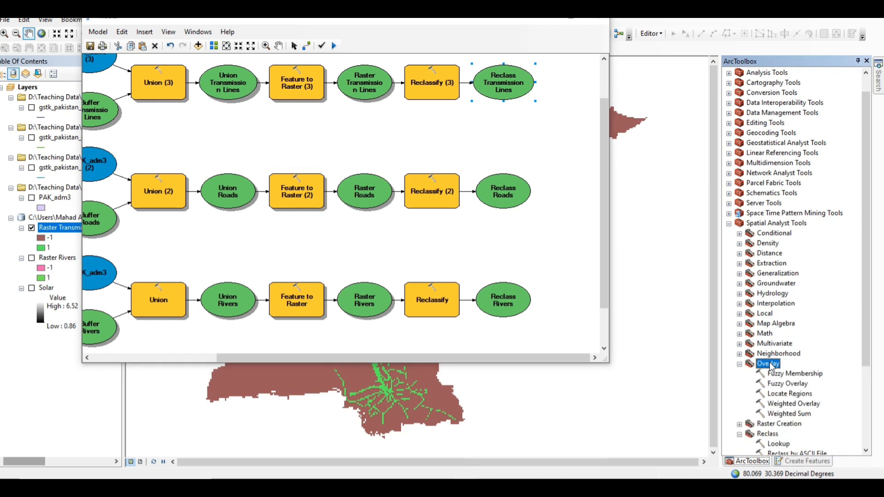
{"action": "left_click_drag", "start_coordinate": [794, 404], "coordinate": [611, 262]}
{"action": "left_click_drag", "start_coordinate": [562, 199], "coordinate": [562, 197]}
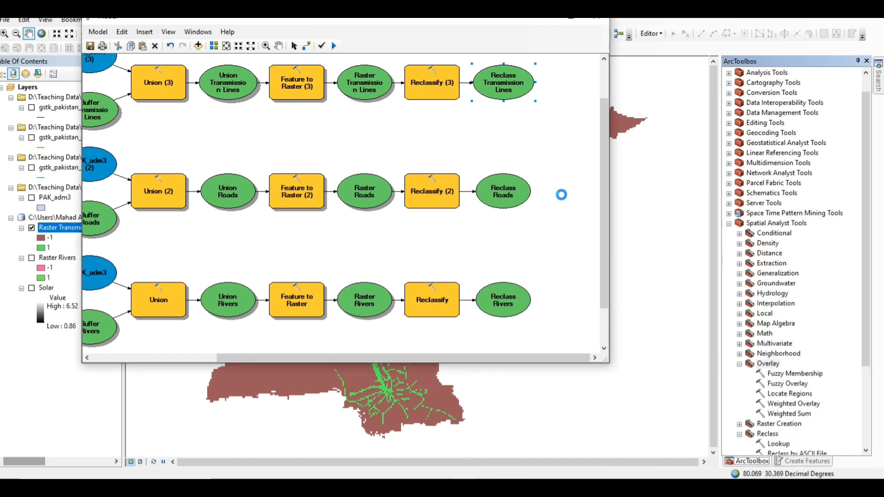
{"action": "left_click", "coordinate": [551, 356]}
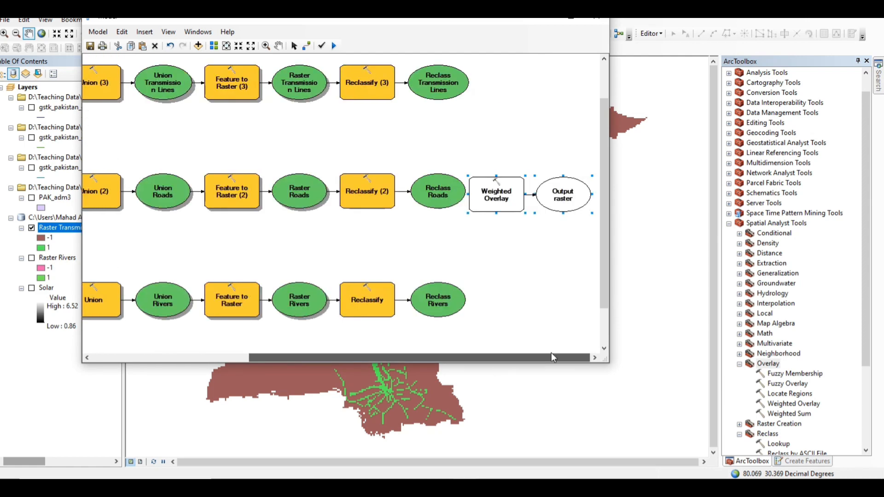
- Open the Weighted Overlay tool in the model and add Reclass Rivers to its overlay table, using the VALUE field
{"action": "double_click", "coordinate": [506, 189]}
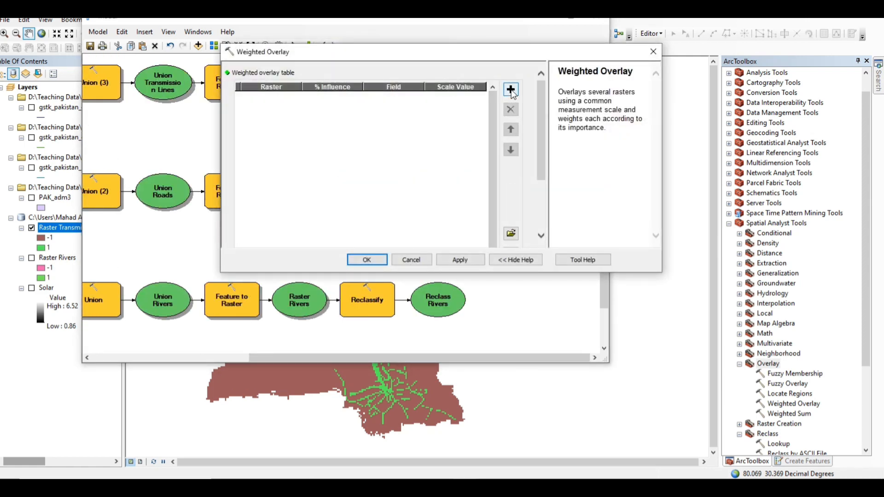
{"action": "left_click", "coordinate": [510, 89]}
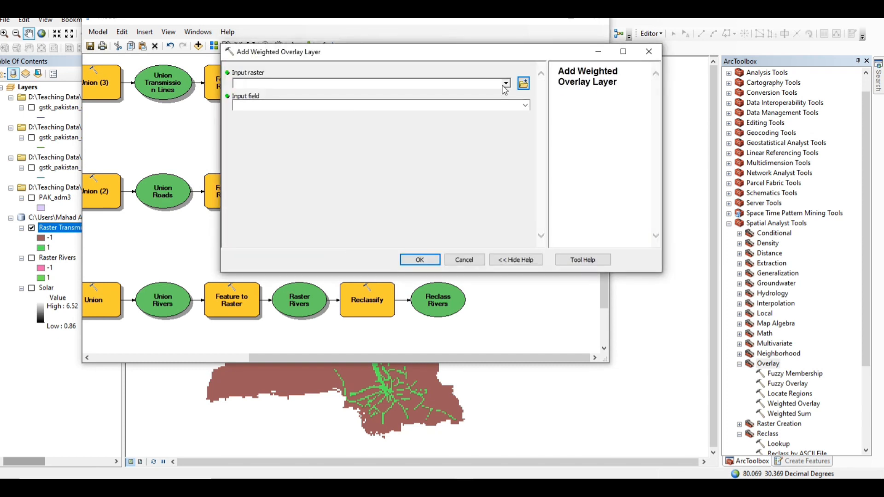
{"action": "left_click", "coordinate": [506, 84]}
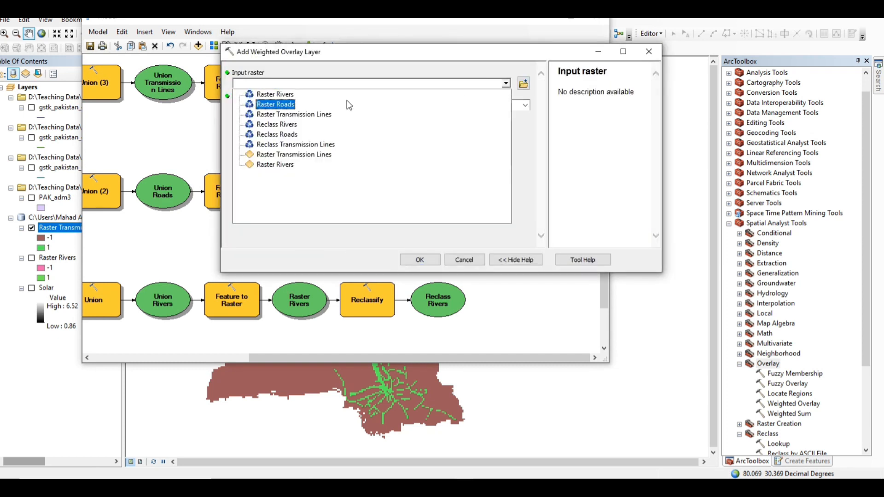
{"action": "left_click", "coordinate": [291, 125]}
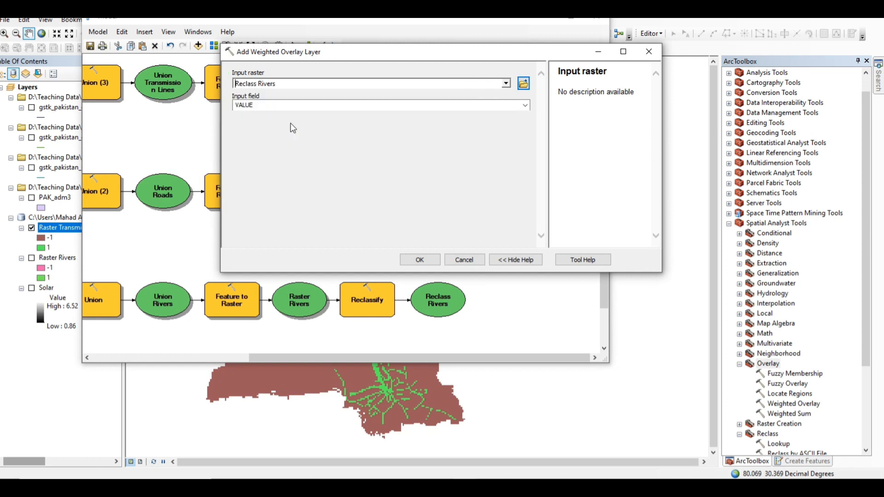
{"action": "left_click", "coordinate": [420, 259]}
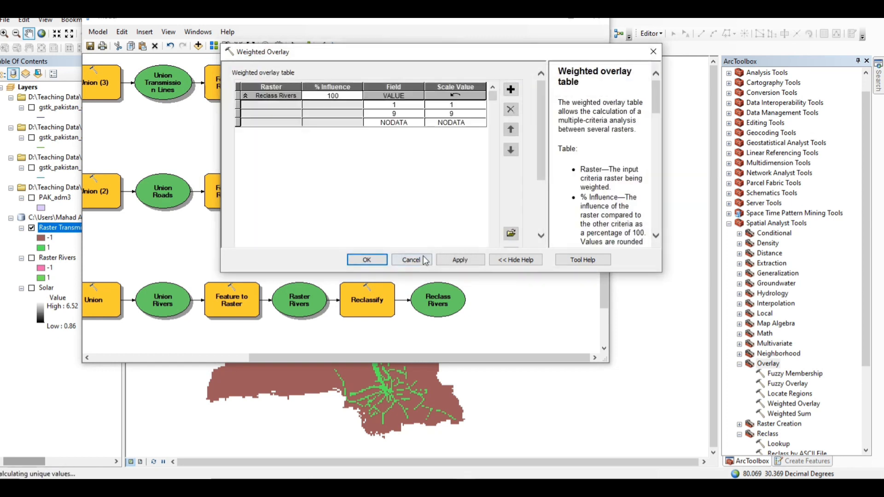
- Add Reclass Roads and Reclass Transmission Lines as further input rasters in the weighted overlay table
{"action": "left_click", "coordinate": [511, 90]}
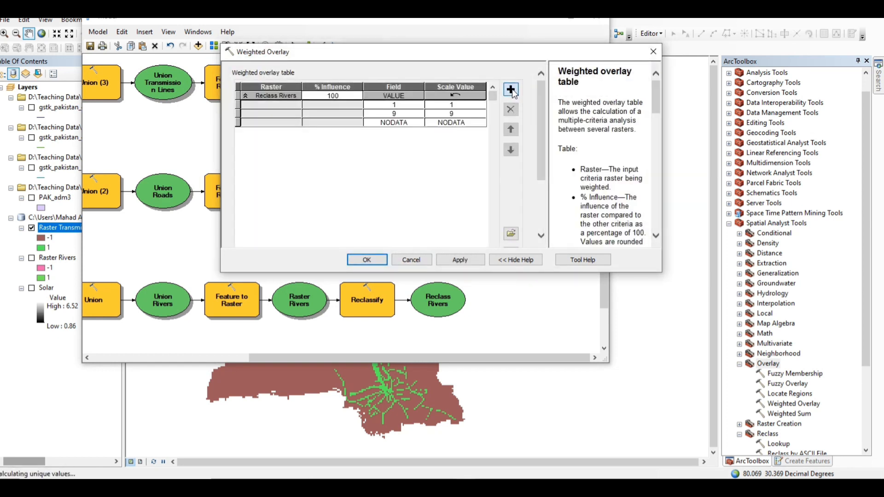
{"action": "left_click", "coordinate": [506, 82]}
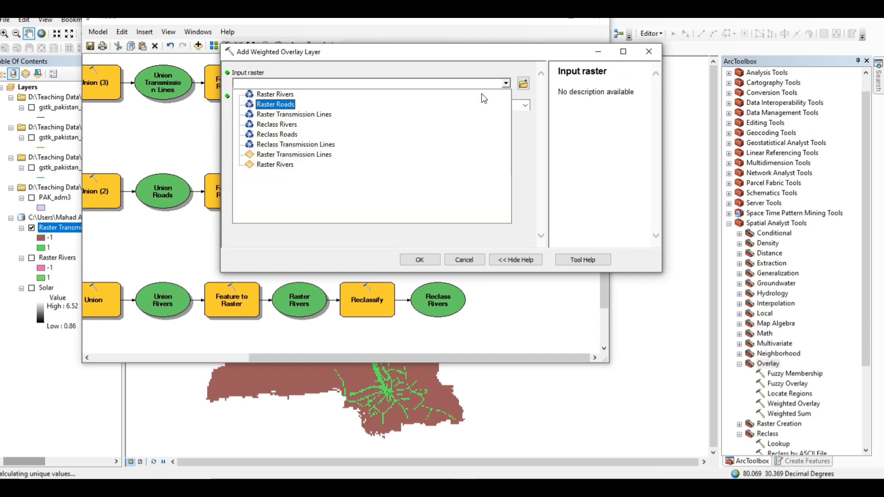
{"action": "left_click", "coordinate": [294, 138]}
{"action": "left_click", "coordinate": [420, 260]}
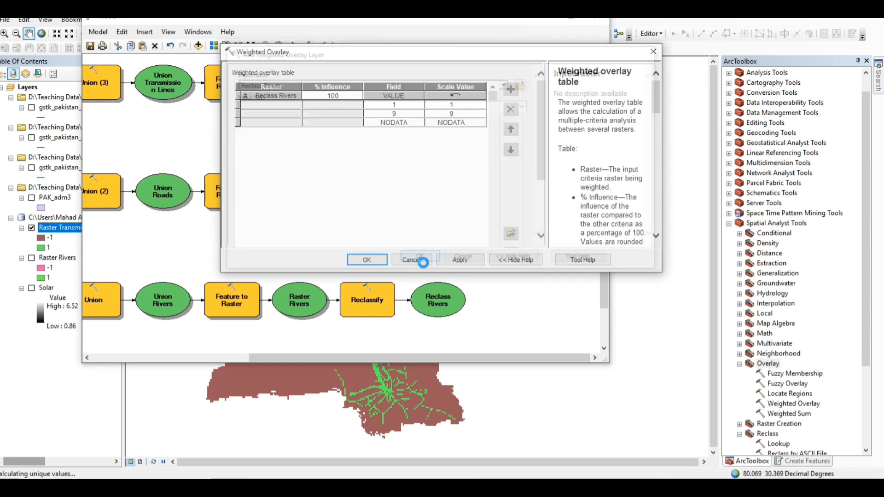
{"action": "left_click", "coordinate": [511, 90]}
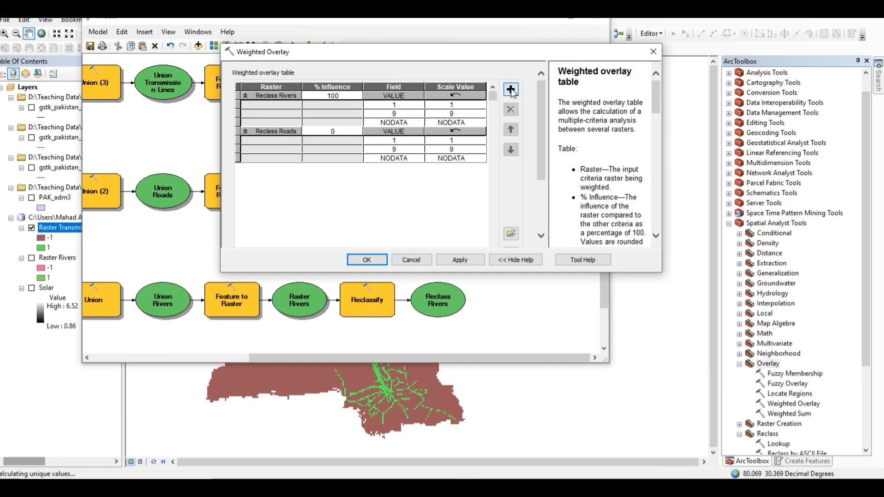
{"action": "left_click", "coordinate": [505, 84]}
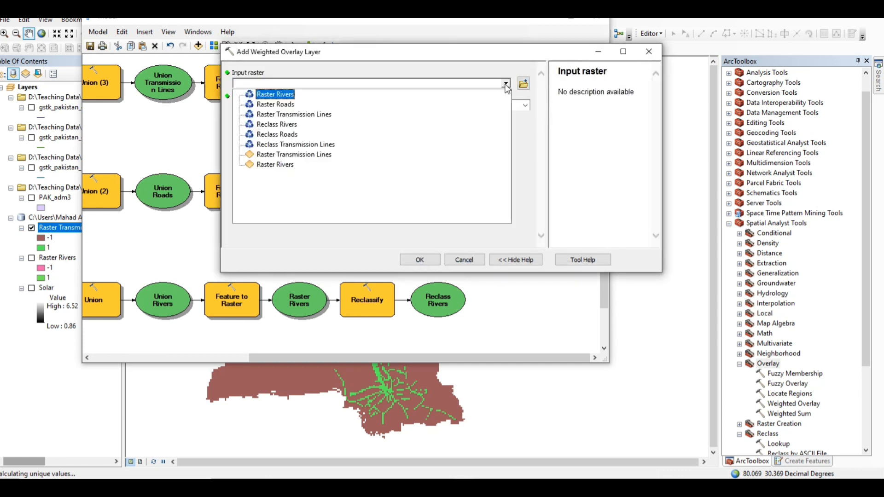
{"action": "left_click", "coordinate": [291, 145]}
{"action": "left_click", "coordinate": [419, 260]}
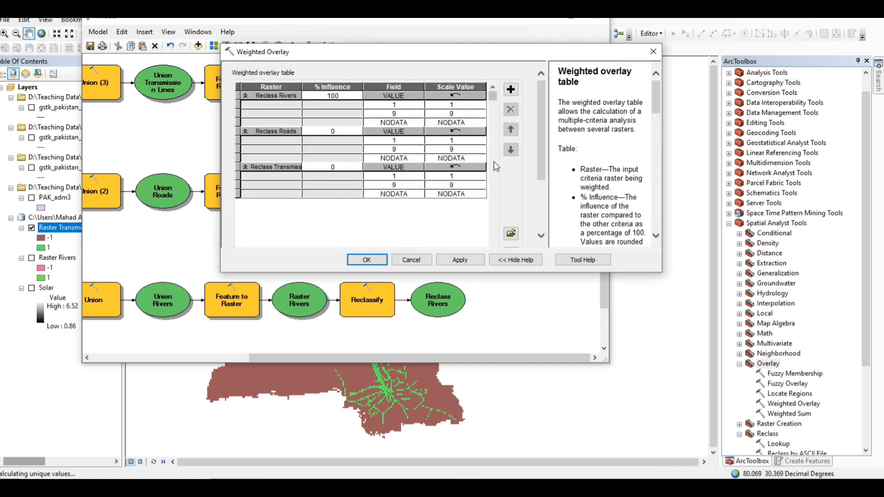
{"action": "left_click", "coordinate": [510, 90]}
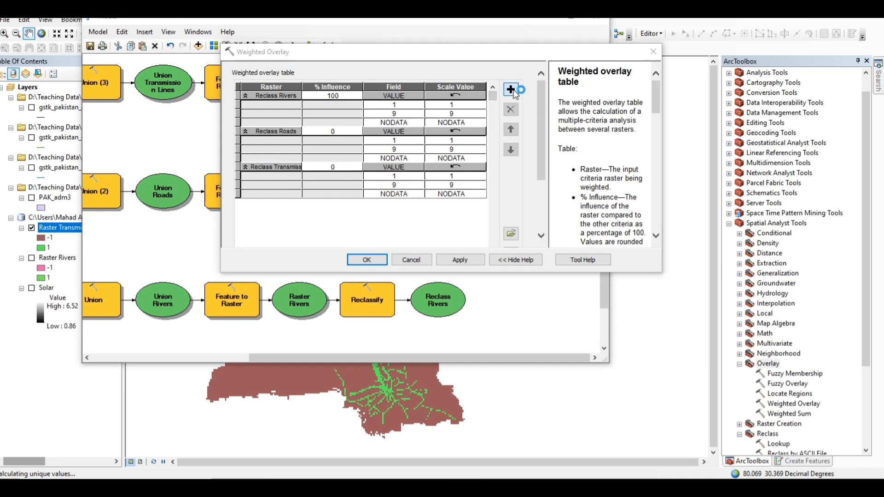
{"action": "left_click", "coordinate": [507, 84]}
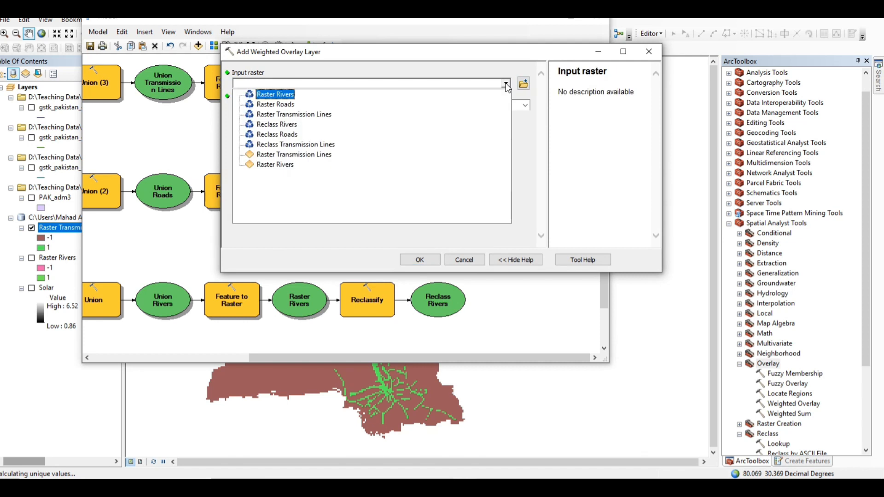
{"action": "left_click", "coordinate": [507, 84]}
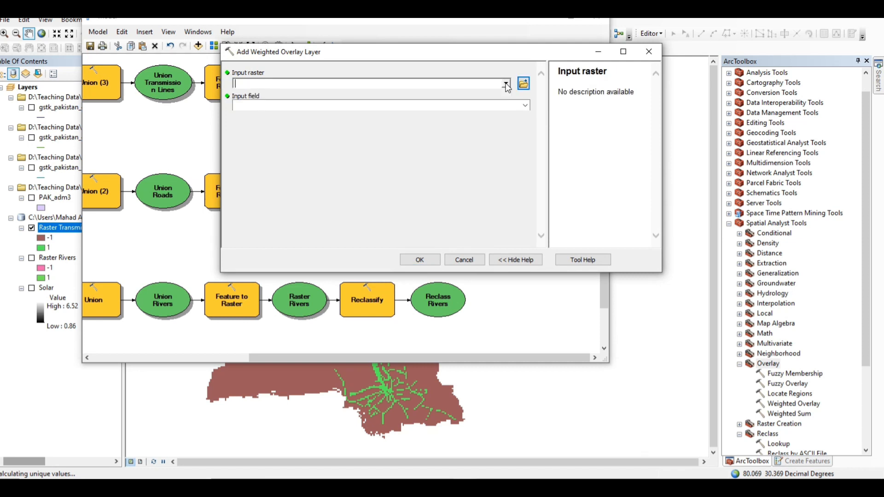
{"action": "left_click", "coordinate": [654, 51]}
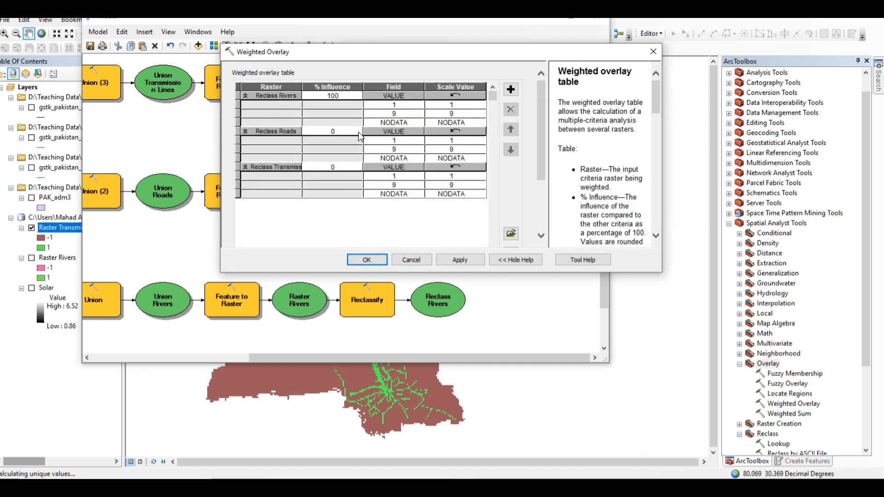
- Set the influence to 30% for Reclass Rivers, 30% for Reclass Roads and 40% for Reclass Transmission Lines, and accept the overlay settings
{"action": "left_click", "coordinate": [346, 96]}
{"action": "key", "text": "BackSpace"}
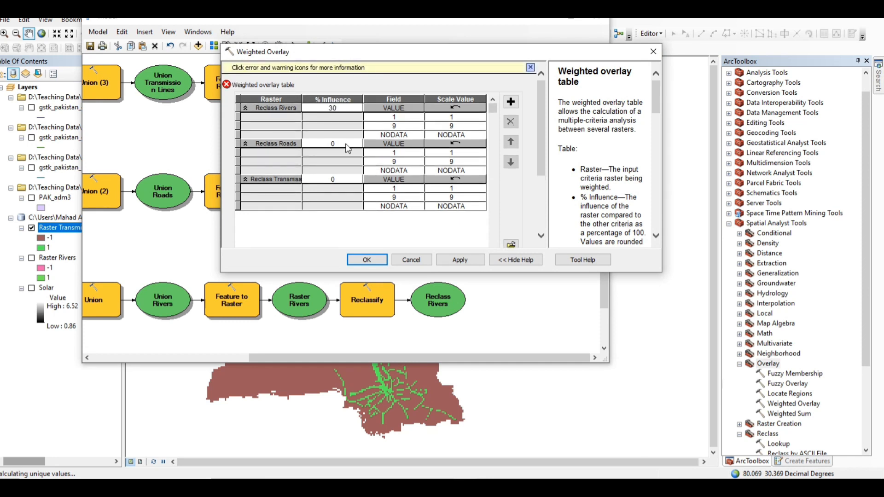
{"action": "left_click", "coordinate": [347, 144]}
{"action": "left_click", "coordinate": [343, 179]}
{"action": "type", "text": "40"}
{"action": "key", "text": "Return"}
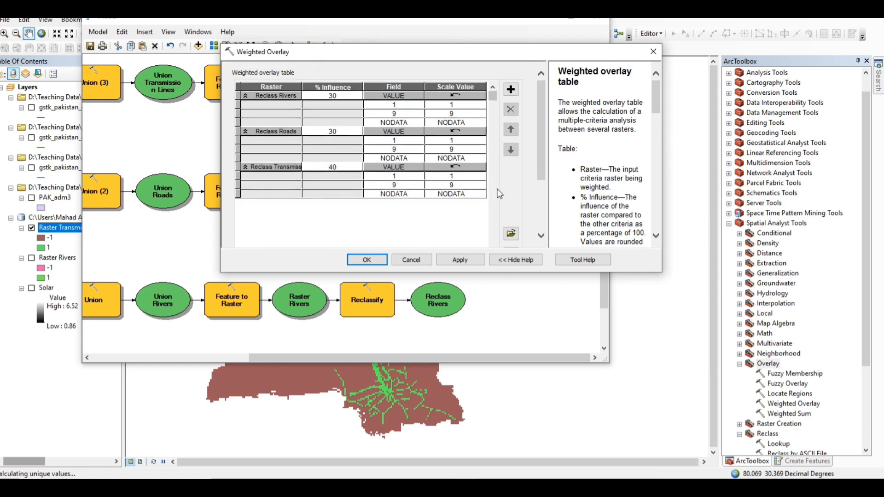
{"action": "left_click", "coordinate": [372, 263]}
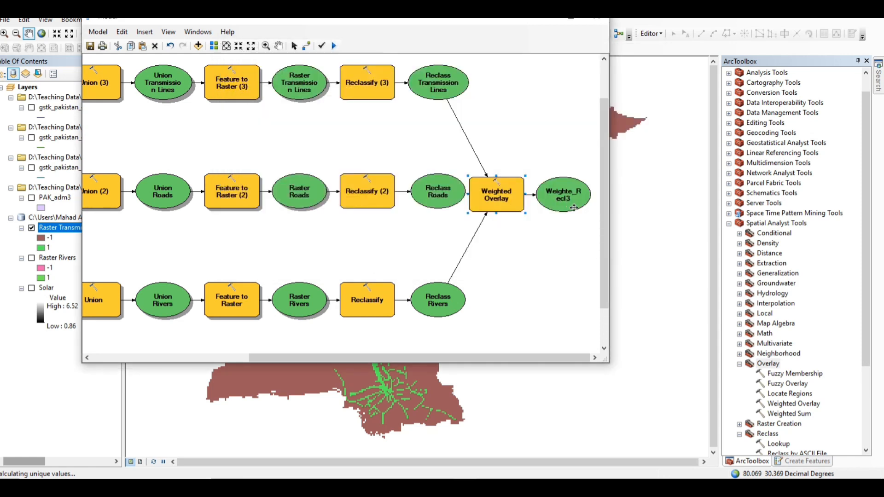
- Apply the automatic layout to the diagram and rename the Weighted Overlay output as Weighted Overlay Analysis Result
{"action": "left_click", "coordinate": [215, 47]}
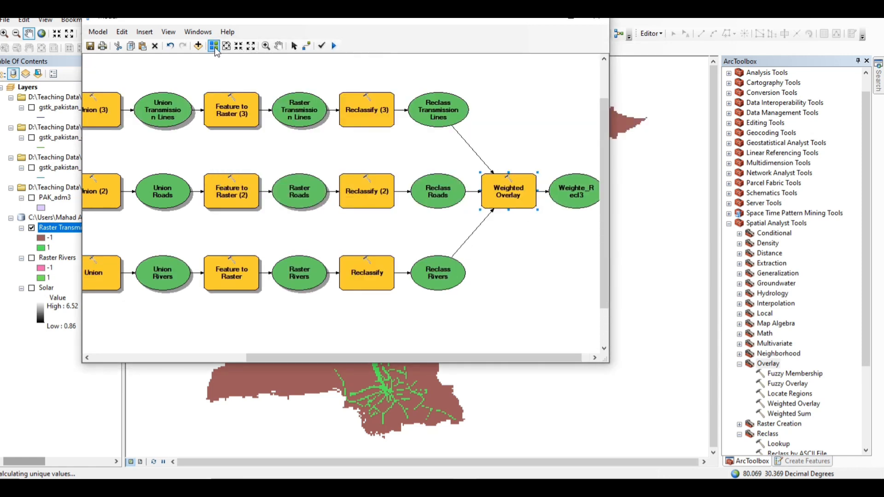
{"action": "right_click", "coordinate": [584, 194]}
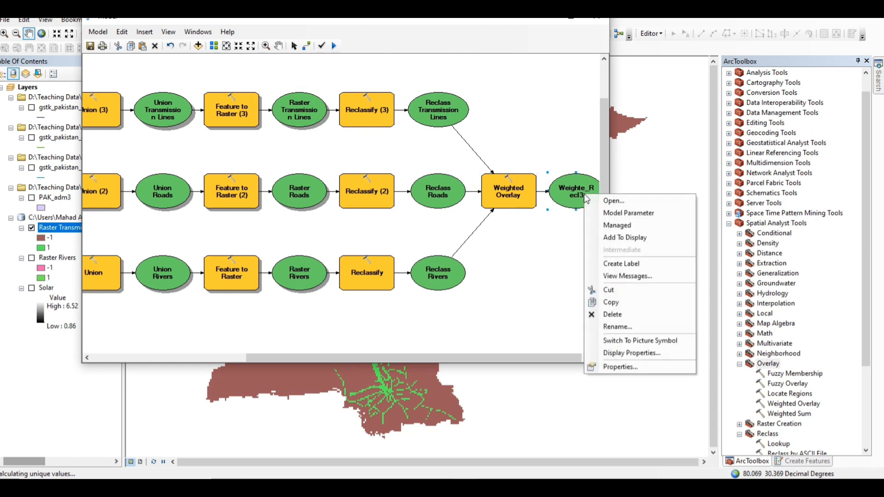
{"action": "left_click", "coordinate": [620, 327]}
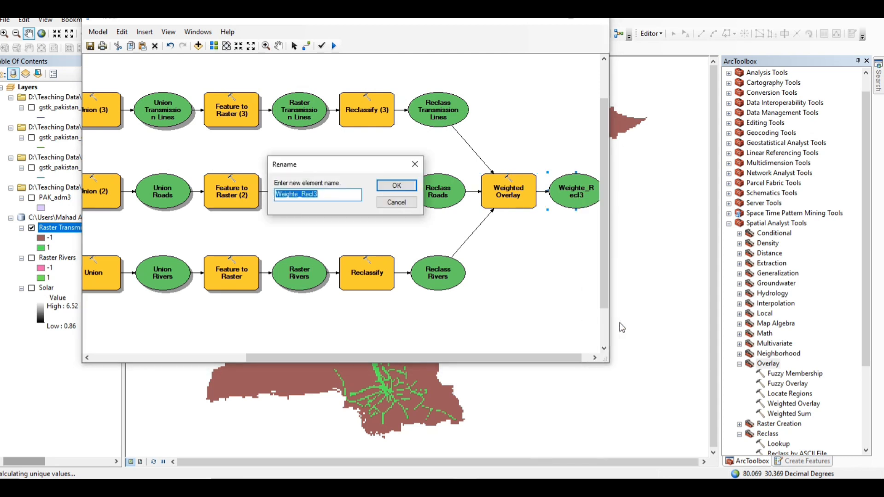
{"action": "type", "text": "We"}
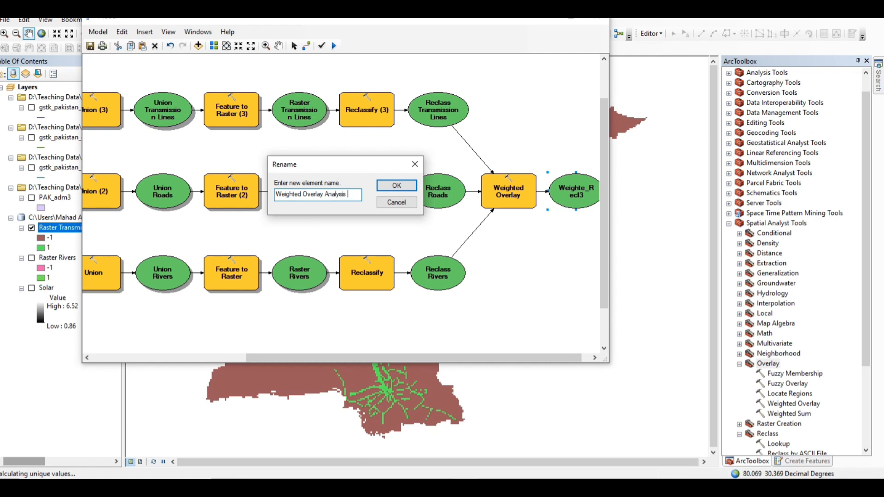
{"action": "type", "text": "sult"}
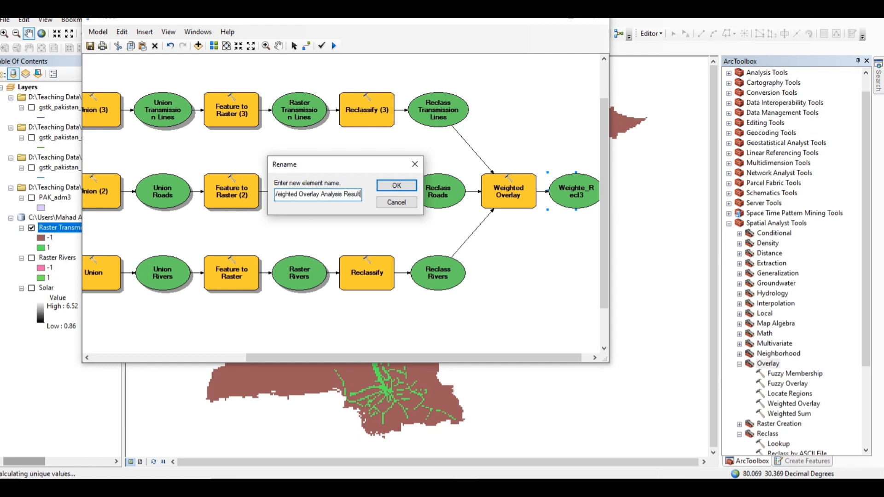
{"action": "left_click", "coordinate": [397, 185]}
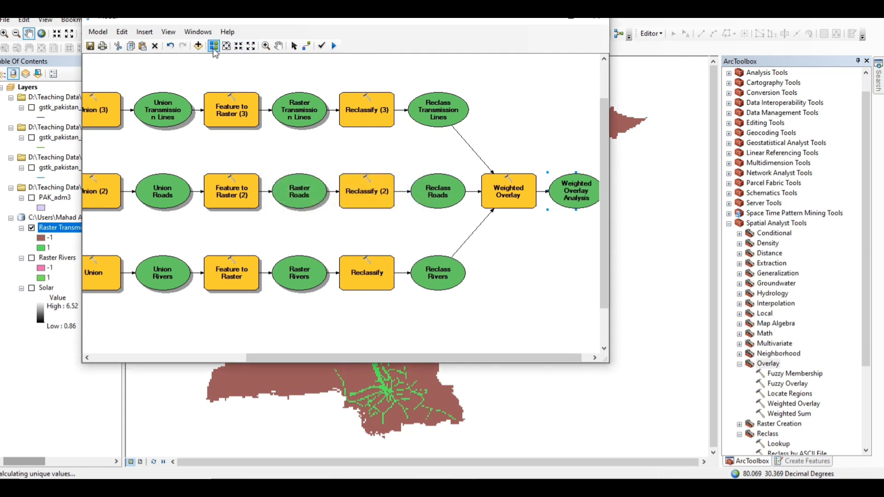
- Run the model and add the Weighted Overlay Analysis Result output to the map display
{"action": "left_click", "coordinate": [335, 46]}
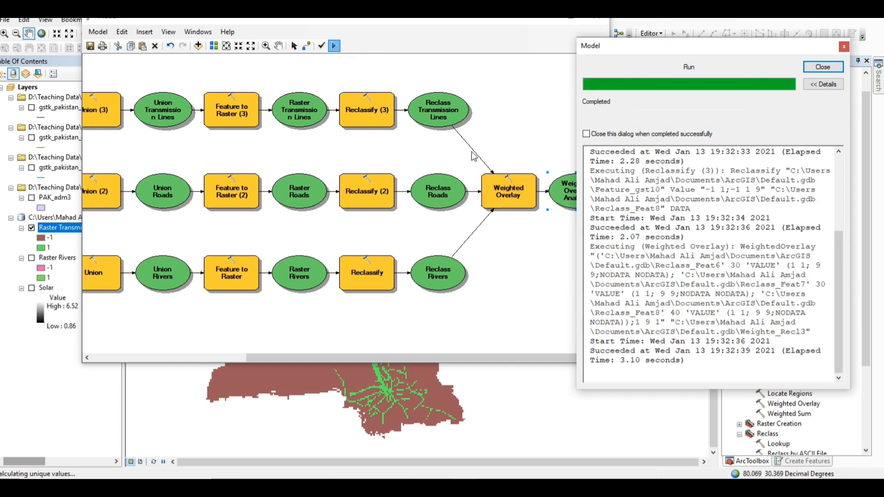
{"action": "left_click", "coordinate": [817, 68]}
{"action": "left_click", "coordinate": [572, 21]}
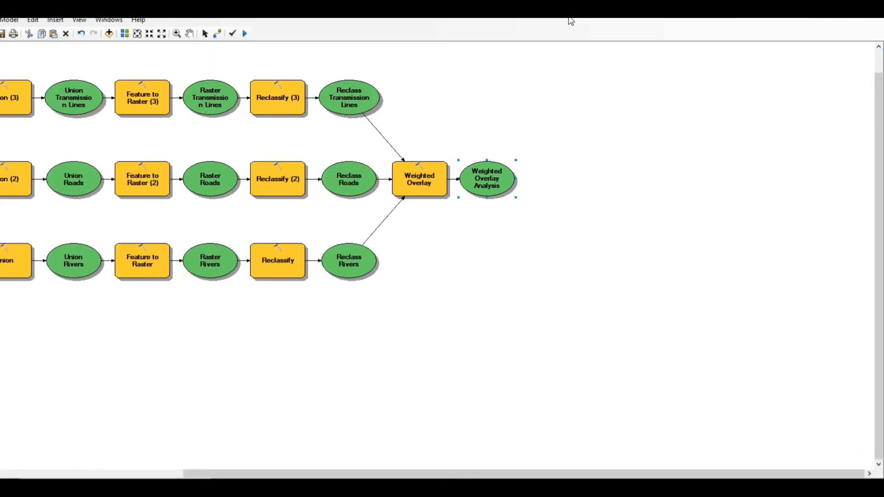
{"action": "left_click_drag", "start_coordinate": [458, 471], "coordinate": [276, 476]}
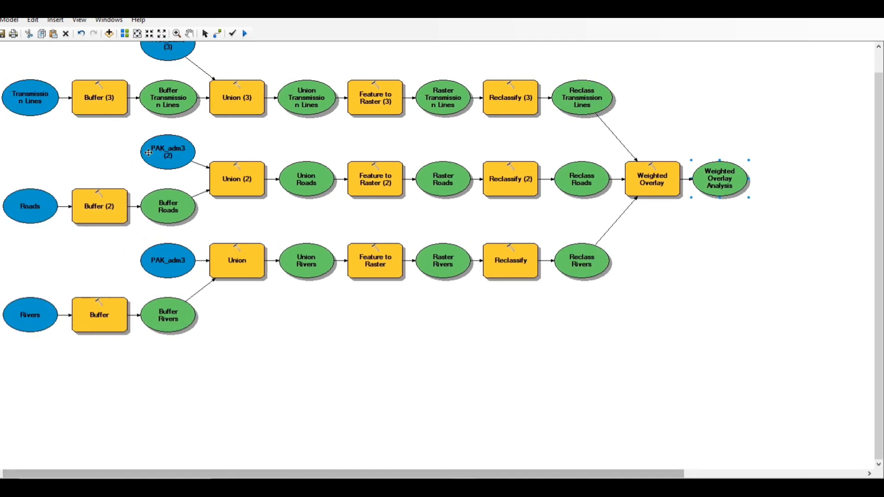
{"action": "left_click", "coordinate": [162, 34]}
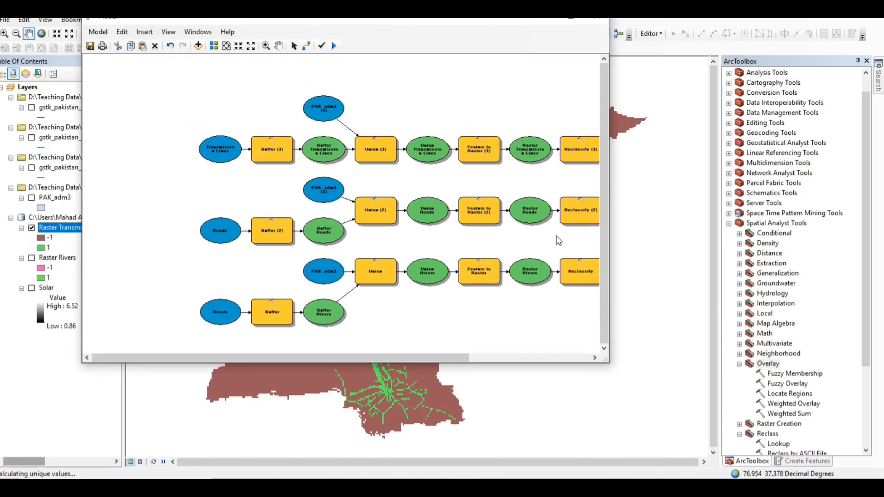
{"action": "left_click_drag", "start_coordinate": [428, 360], "coordinate": [548, 358]}
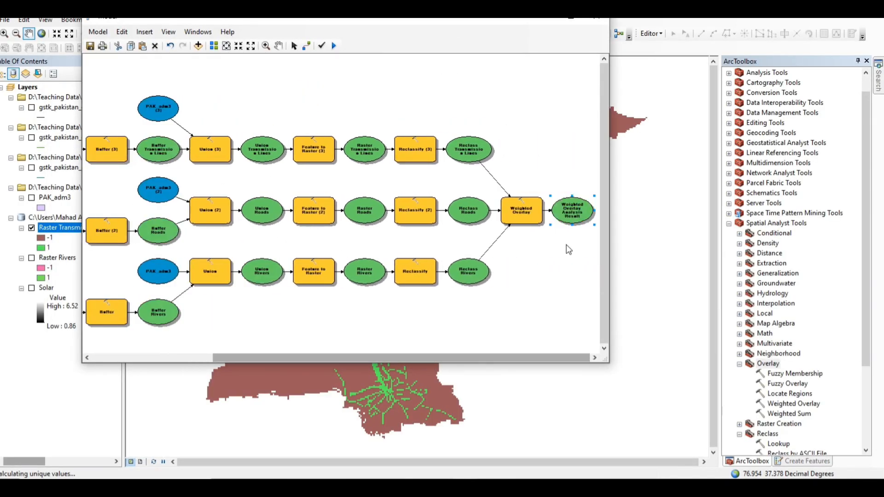
{"action": "right_click", "coordinate": [570, 211]}
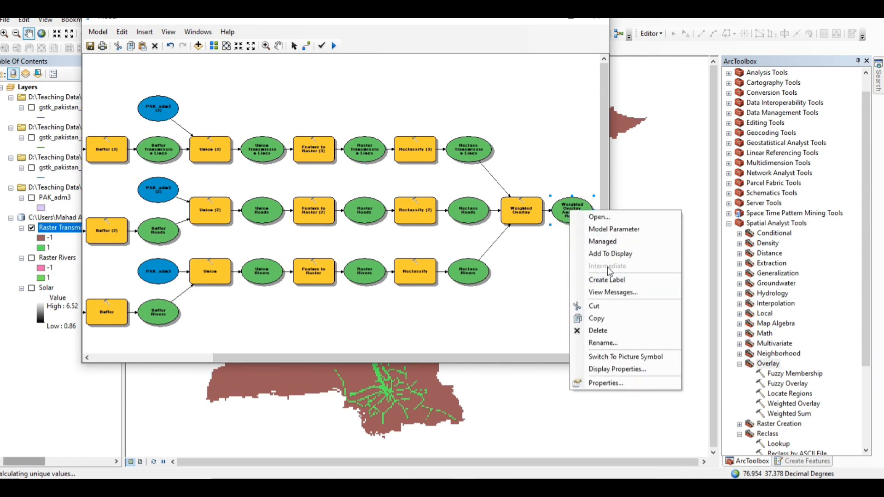
{"action": "left_click", "coordinate": [603, 255]}
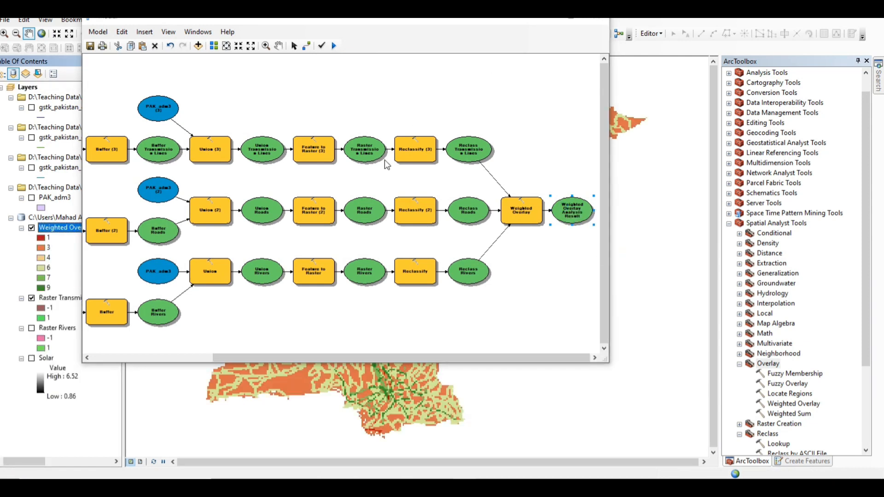
- Minimize the model window and hide the Raster Transmission Lines layer on the map
{"action": "left_click", "coordinate": [556, 22]}
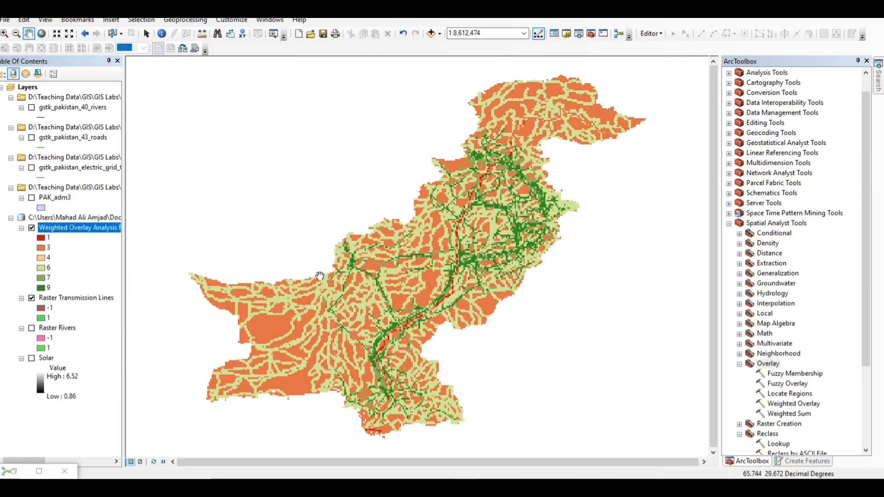
{"action": "left_click", "coordinate": [31, 298]}
- Export the model diagram as a PNG image named Example Model, fit in canvas, to the Lab 12 (Model builder) folder
{"action": "left_click", "coordinate": [39, 471]}
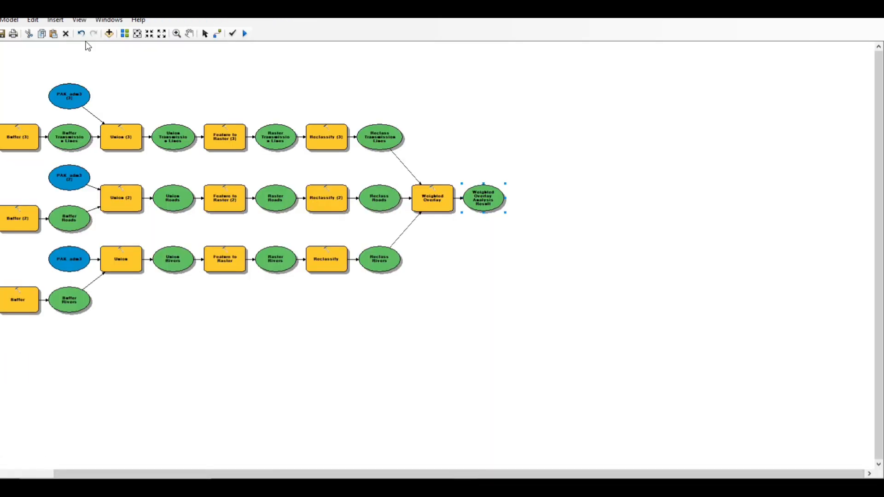
{"action": "left_click", "coordinate": [9, 20]}
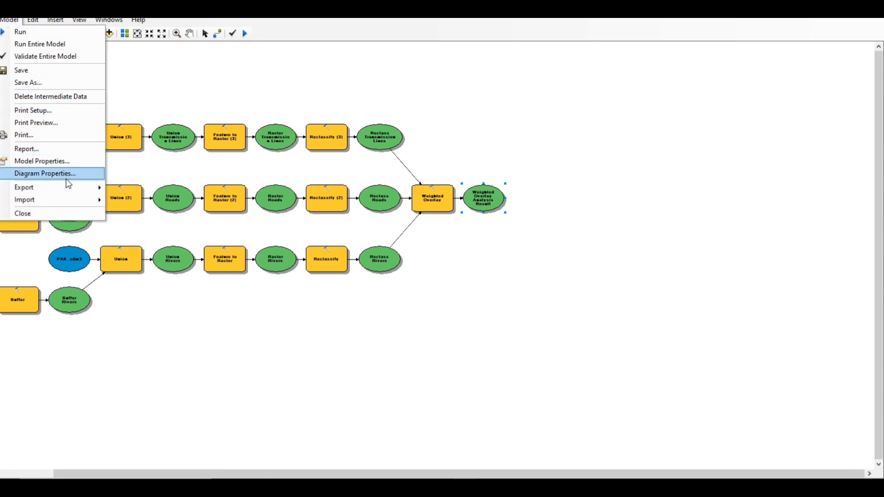
{"action": "mouse_move", "coordinate": [70, 192]}
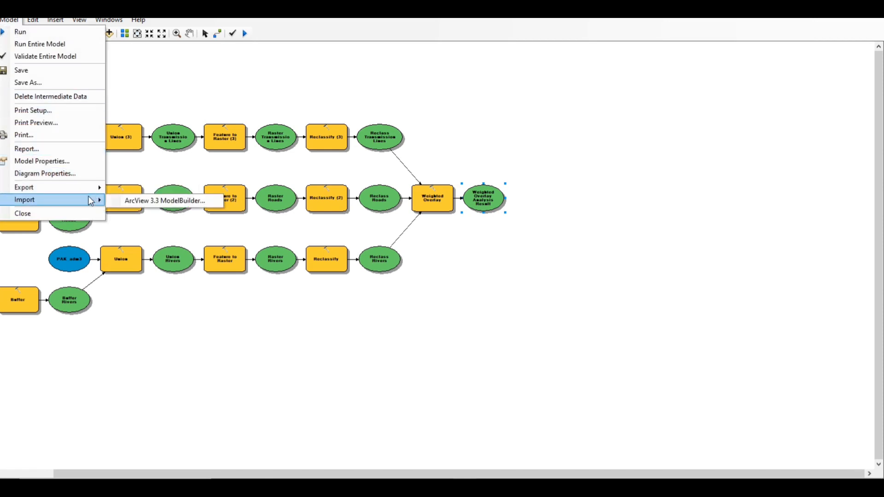
{"action": "left_click", "coordinate": [128, 188]}
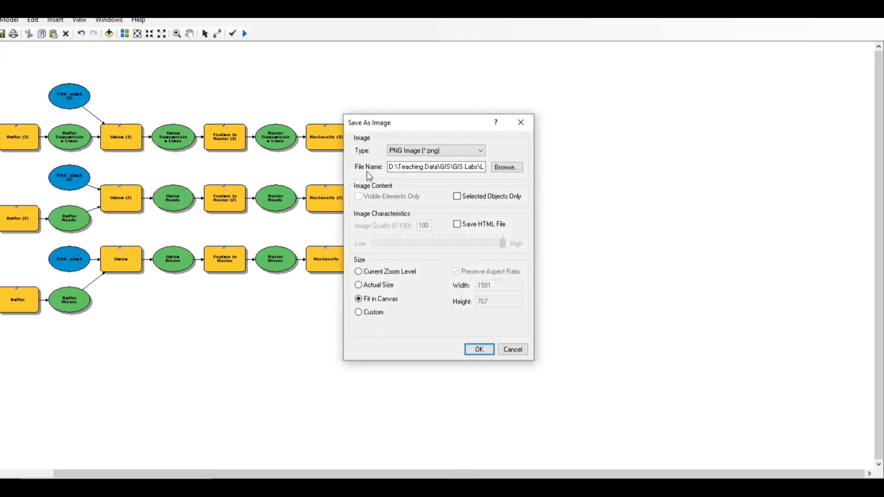
{"action": "left_click", "coordinate": [505, 169]}
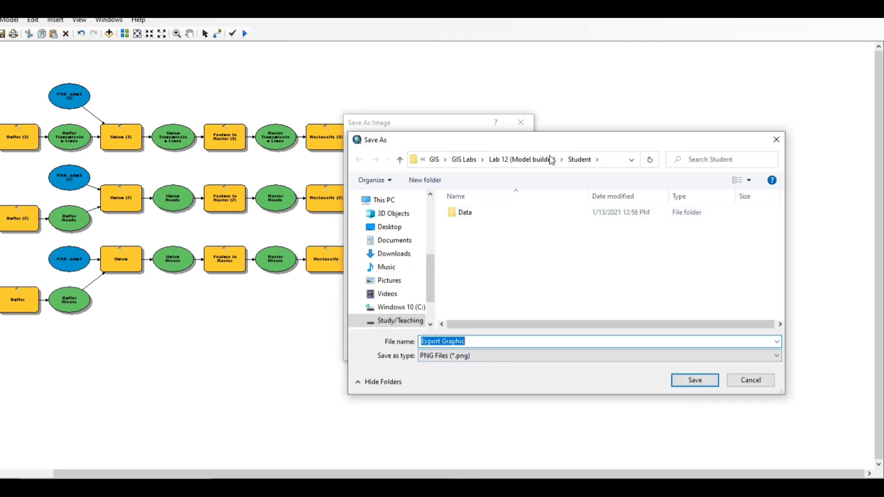
{"action": "left_click", "coordinate": [534, 161]}
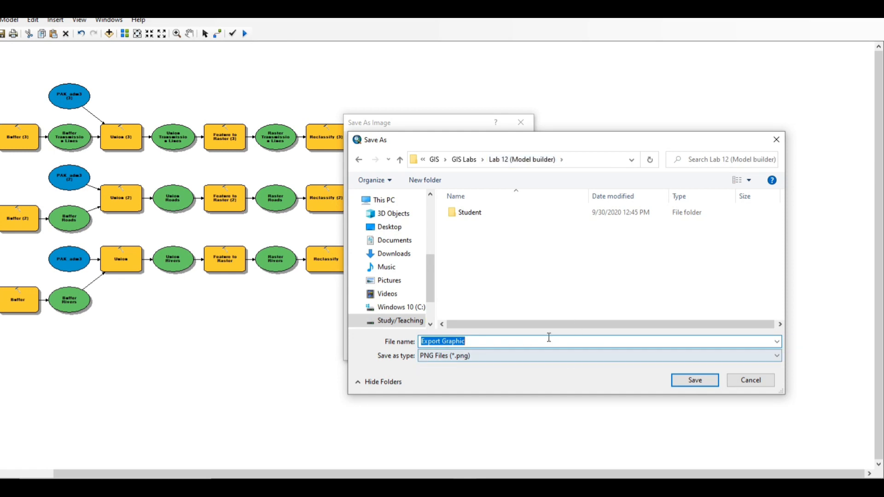
{"action": "key", "text": "BackSpace"}
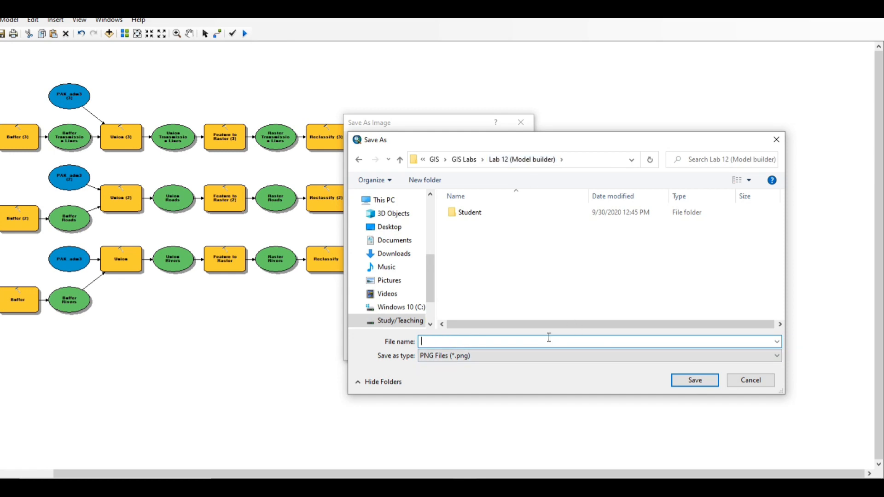
{"action": "type", "text": "Example Model"}
{"action": "left_click", "coordinate": [695, 380]}
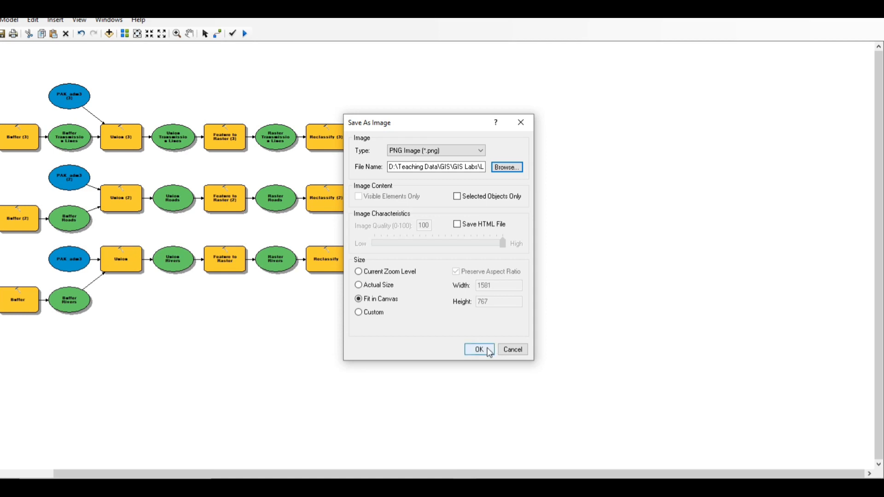
{"action": "left_click", "coordinate": [479, 350]}
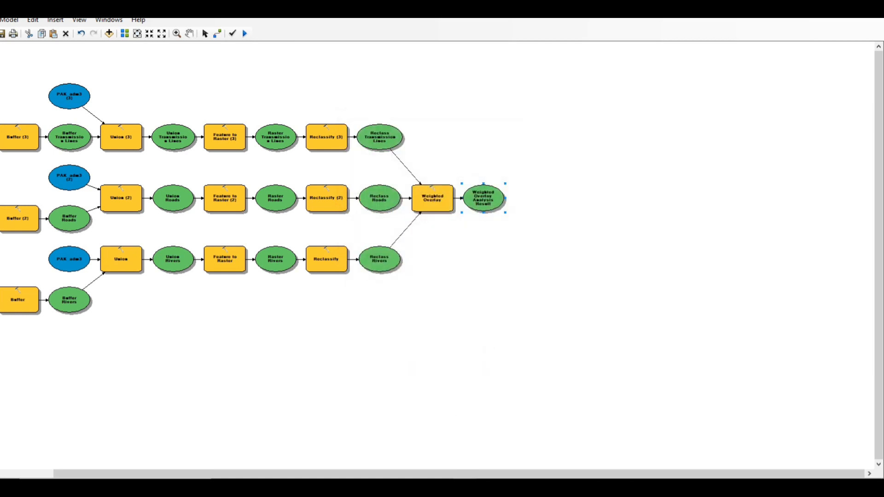
- Switch to File Explorer, go to the Lab 12 (Model builder) folder and open the Example Model image to check it
{"action": "key", "text": "alt+Tab"}
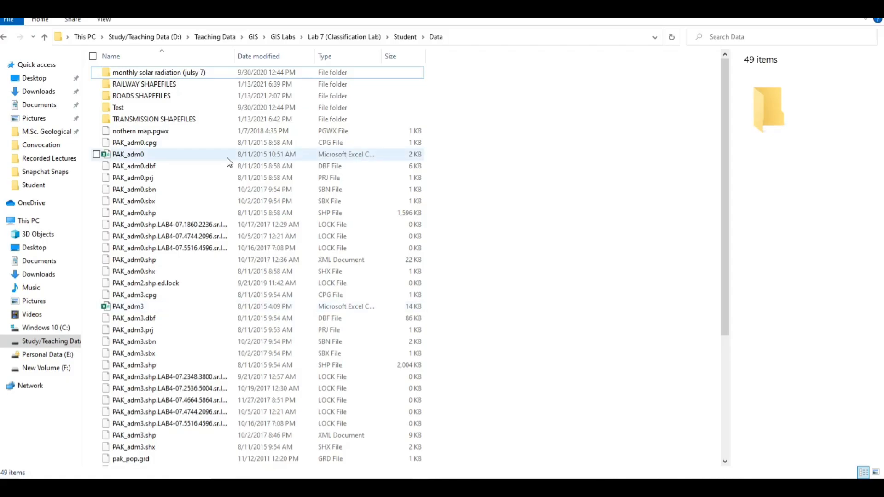
{"action": "key", "text": "alt+Up"}
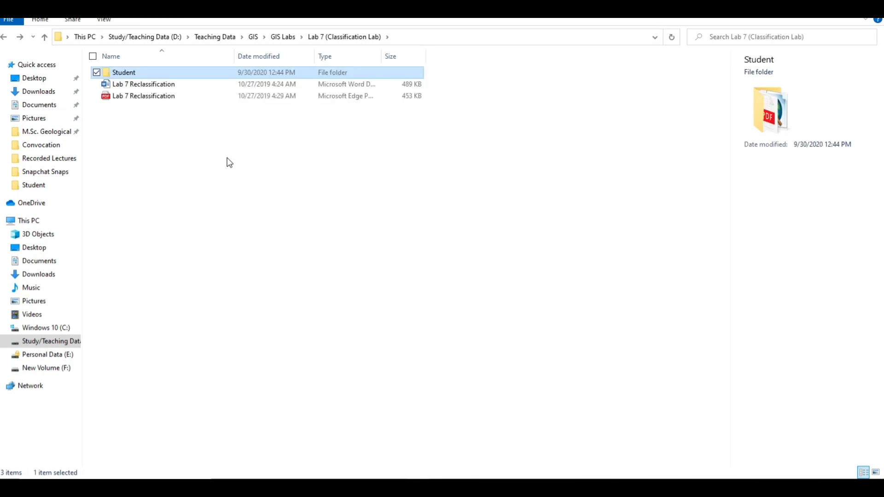
{"action": "key", "text": "alt+Up"}
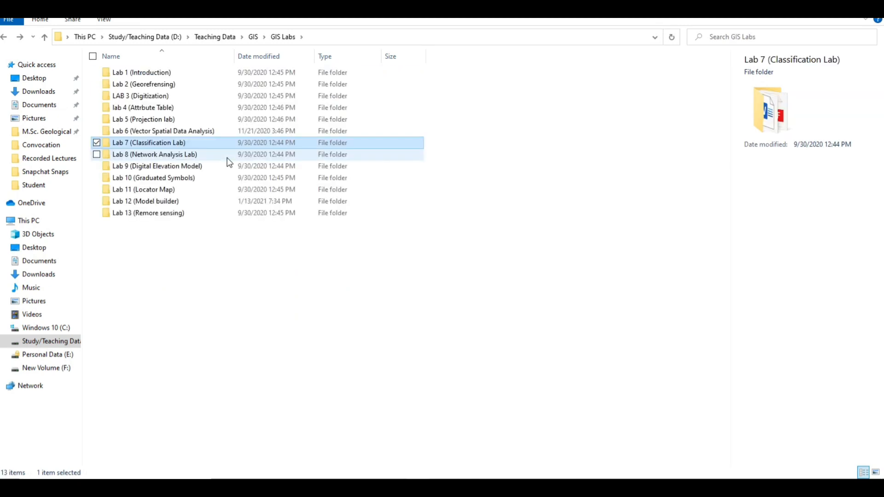
{"action": "double_click", "coordinate": [197, 201]}
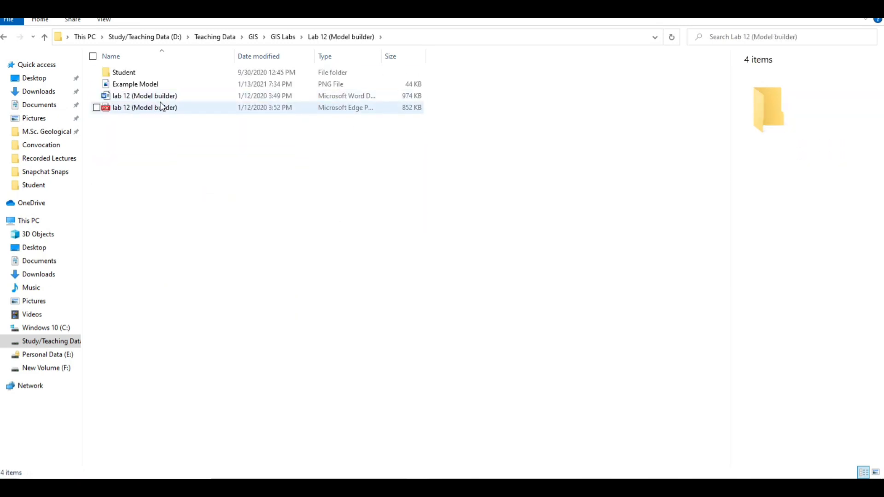
{"action": "double_click", "coordinate": [155, 84]}
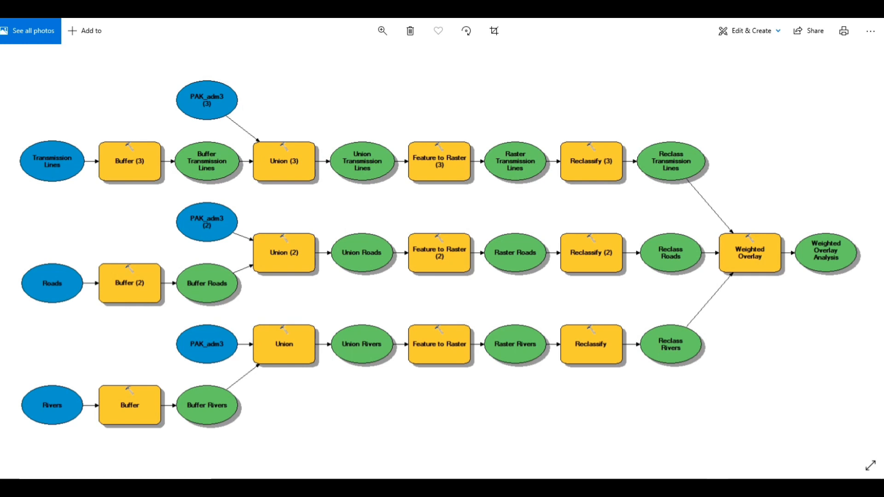
- Return to the ArcMap model and shrink its window from full screen so the map shows behind it
{"action": "key", "text": "alt+Tab"}
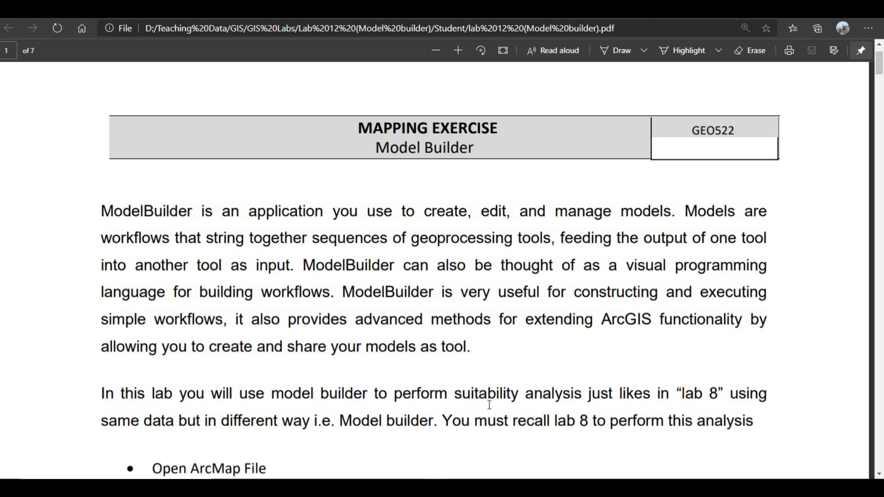
{"action": "key", "text": "alt+Tab"}
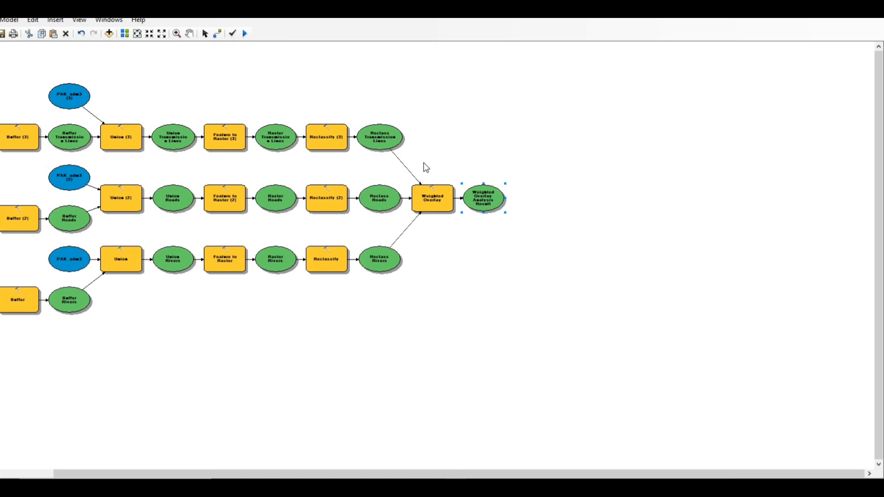
{"action": "left_click", "coordinate": [843, 19]}
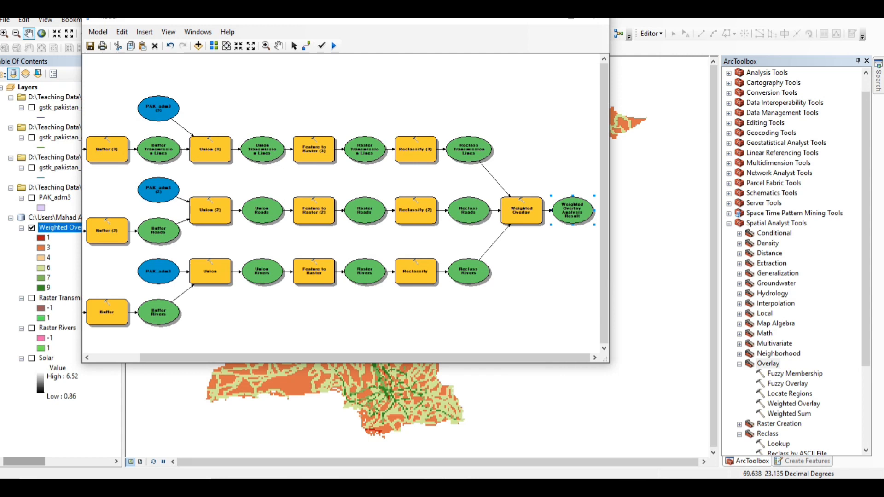
- Switch to the lab 12 (Model builder) PDF in the browser and review its instructions from opening ModelBuilder through to running the model
{"action": "mouse_move", "coordinate": [433, 488]}
{"action": "left_click", "coordinate": [432, 438]}
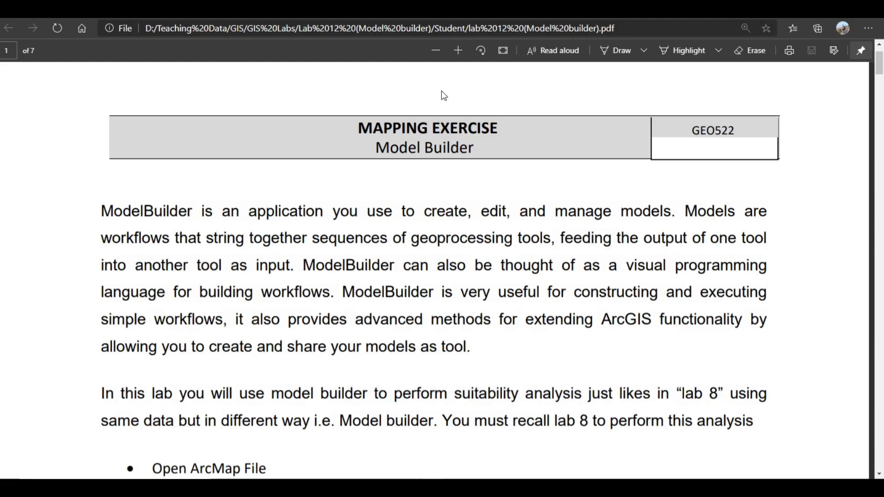
{"action": "scroll", "coordinate": [443, 95], "scroll_direction": "down", "scroll_amount": 7}
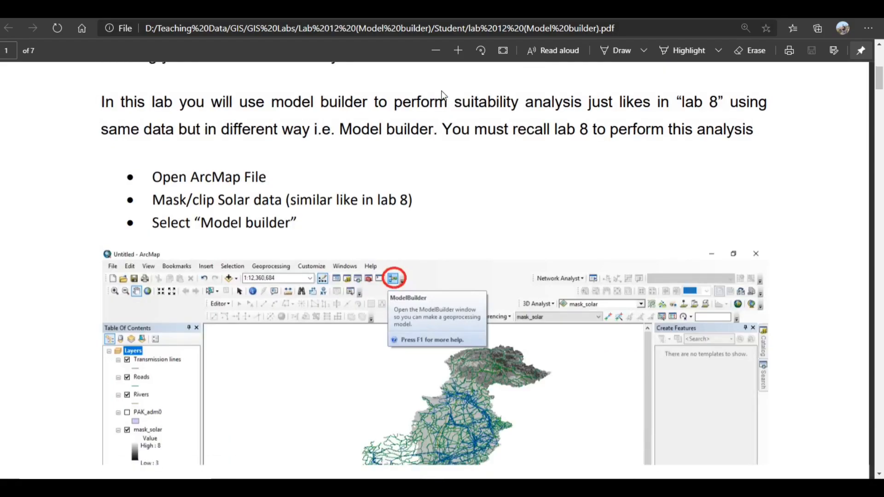
{"action": "scroll", "coordinate": [444, 95], "scroll_direction": "down", "scroll_amount": 7}
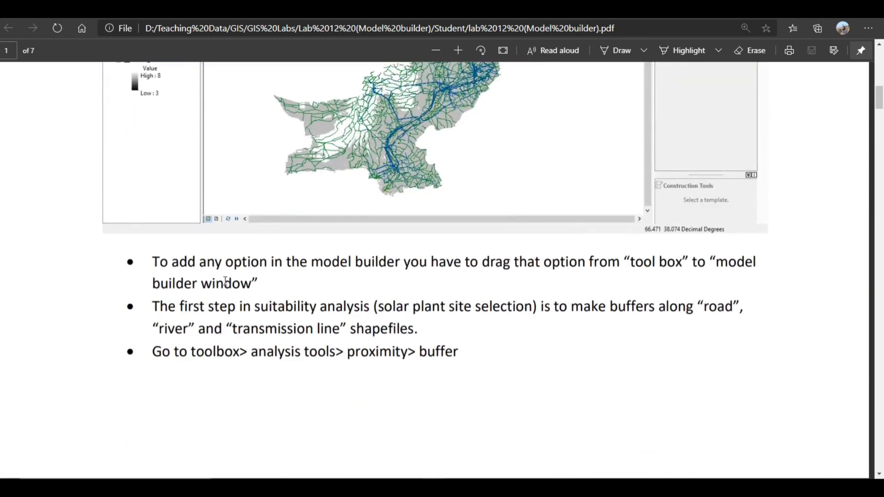
{"action": "scroll", "coordinate": [225, 282], "scroll_direction": "down", "scroll_amount": 10}
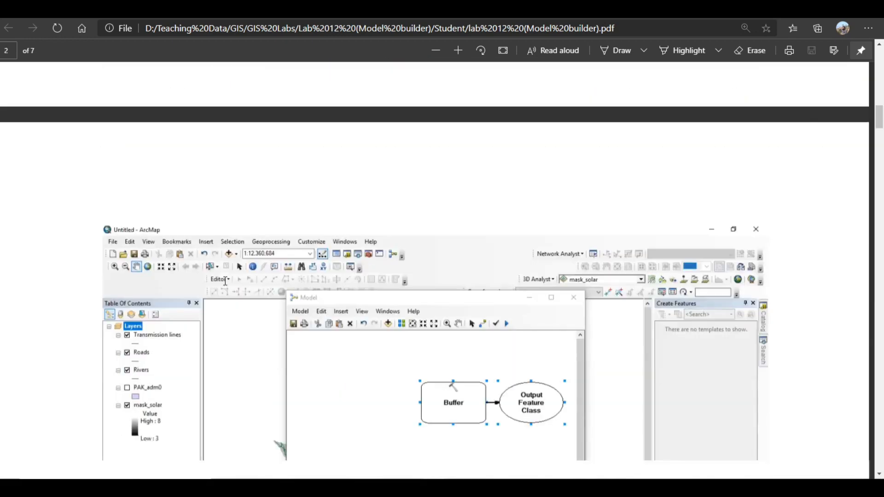
{"action": "scroll", "coordinate": [225, 281], "scroll_direction": "down", "scroll_amount": 9}
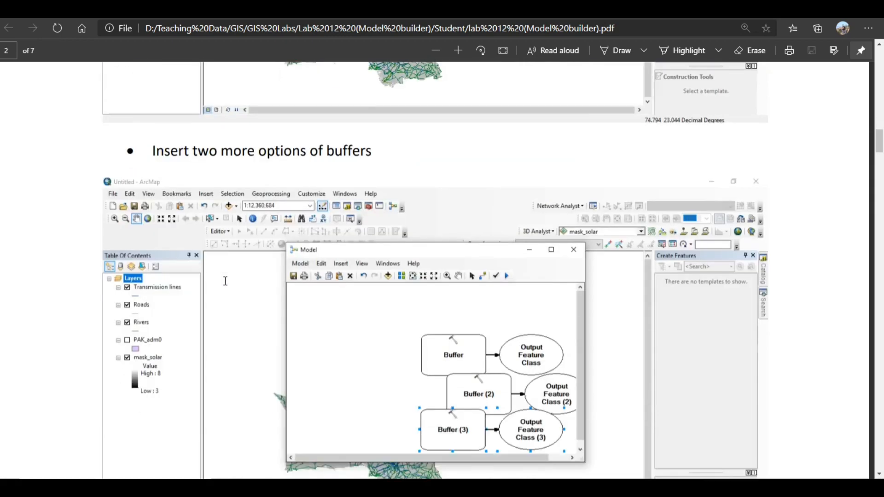
{"action": "scroll", "coordinate": [225, 281], "scroll_direction": "down", "scroll_amount": 9}
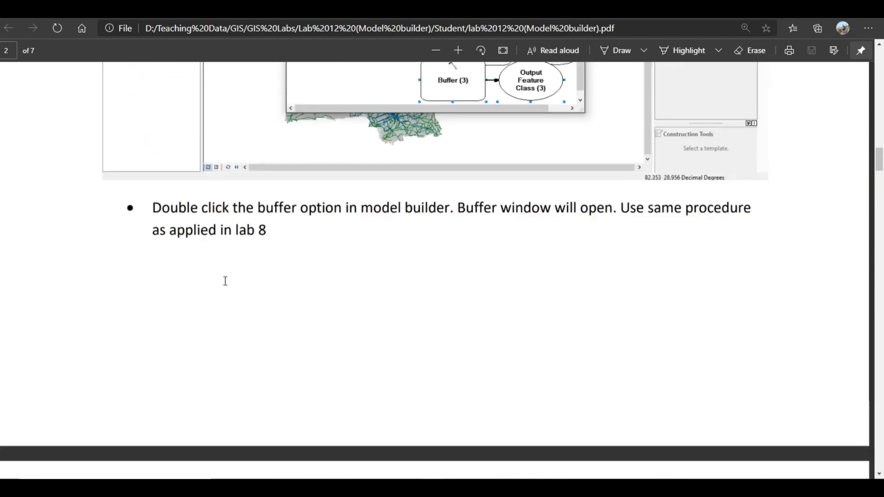
{"action": "scroll", "coordinate": [225, 281], "scroll_direction": "down", "scroll_amount": 10}
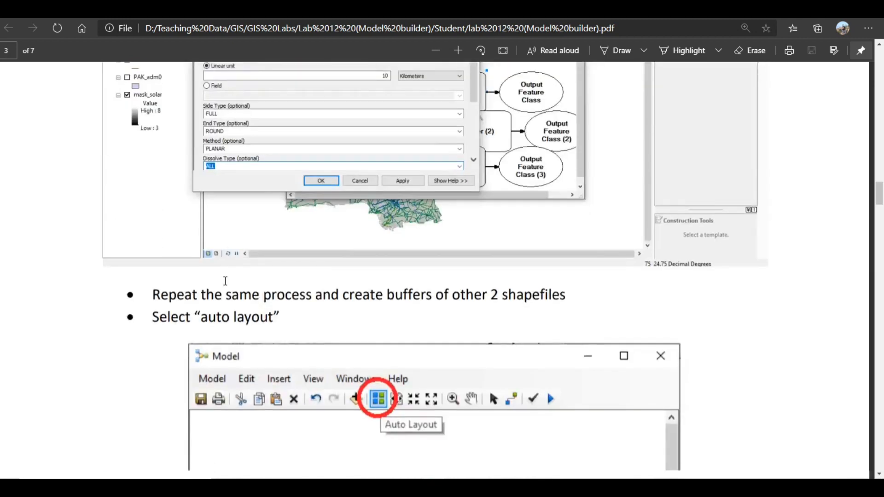
{"action": "scroll", "coordinate": [225, 281], "scroll_direction": "down", "scroll_amount": 10}
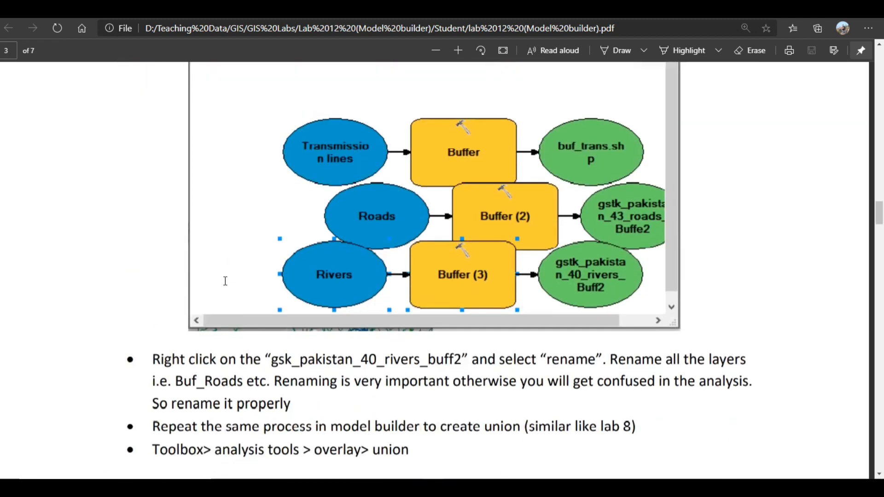
{"action": "scroll", "coordinate": [225, 281], "scroll_direction": "down", "scroll_amount": 2}
{"action": "scroll", "coordinate": [226, 280], "scroll_direction": "down", "scroll_amount": 8}
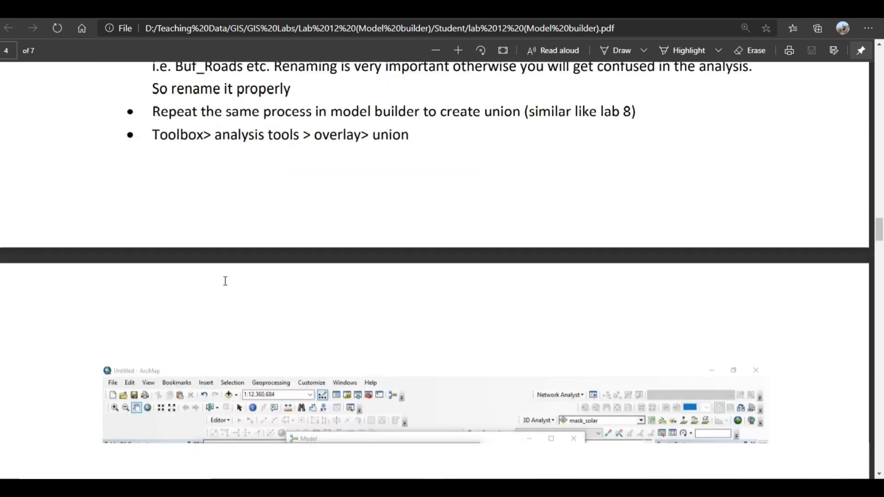
{"action": "scroll", "coordinate": [226, 281], "scroll_direction": "down", "scroll_amount": 10}
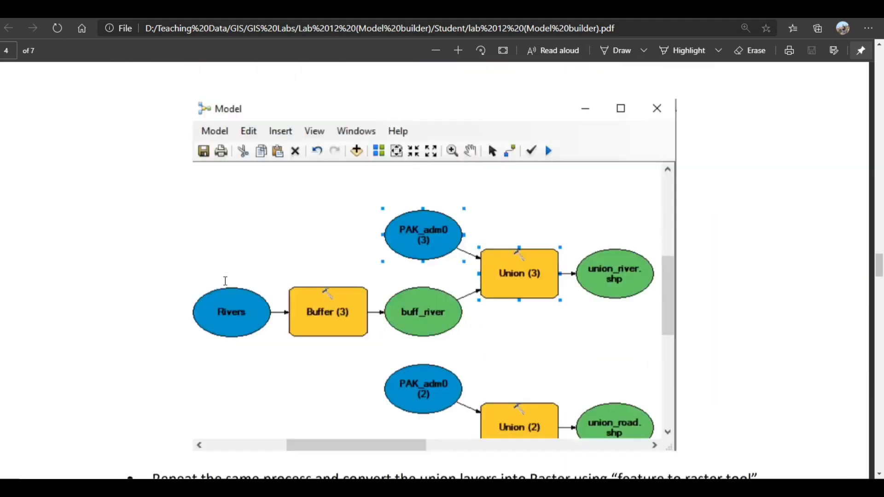
{"action": "scroll", "coordinate": [225, 280], "scroll_direction": "down", "scroll_amount": 15}
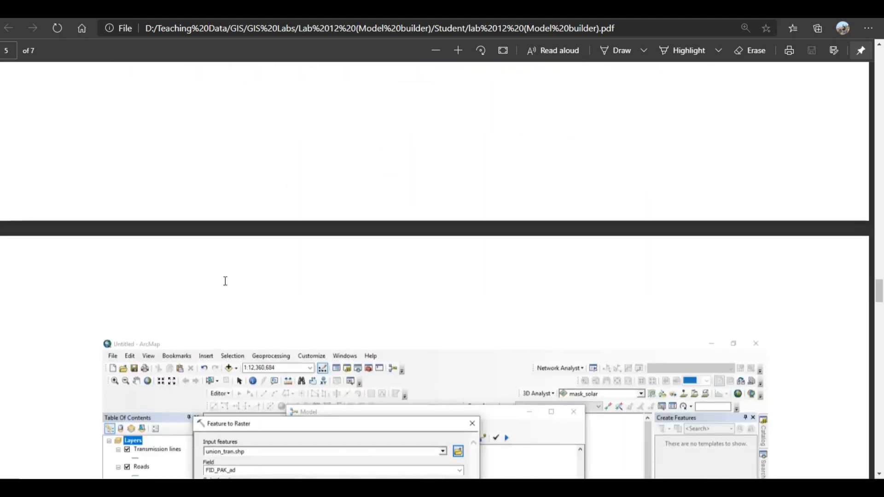
{"action": "scroll", "coordinate": [225, 281], "scroll_direction": "down", "scroll_amount": 12}
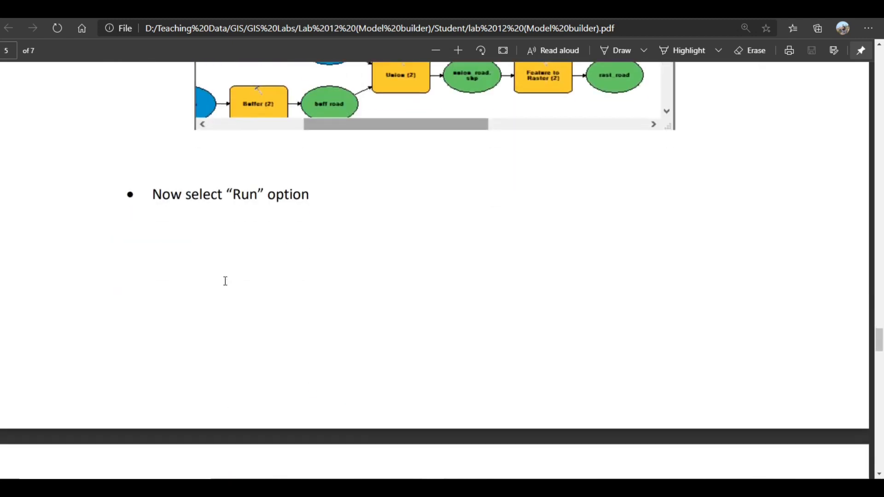
{"action": "scroll", "coordinate": [226, 281], "scroll_direction": "up", "scroll_amount": 2}
{"action": "scroll", "coordinate": [225, 281], "scroll_direction": "up", "scroll_amount": 5}
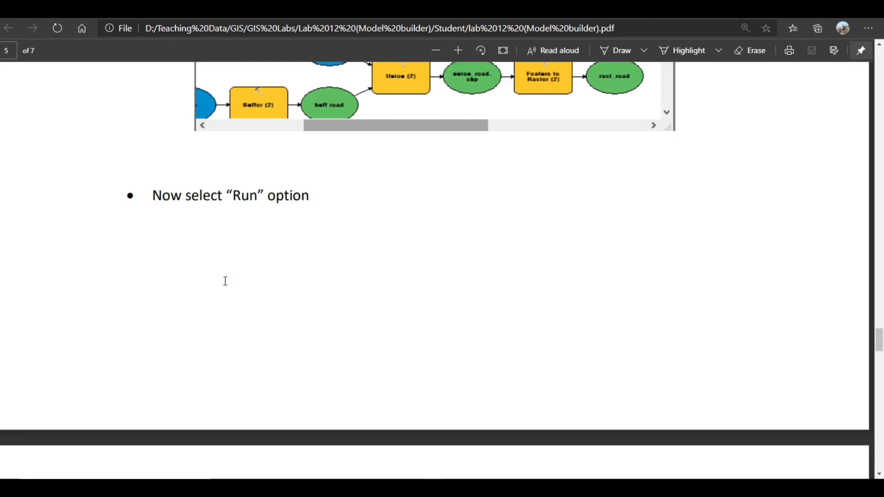
{"action": "scroll", "coordinate": [225, 281], "scroll_direction": "down", "scroll_amount": 10}
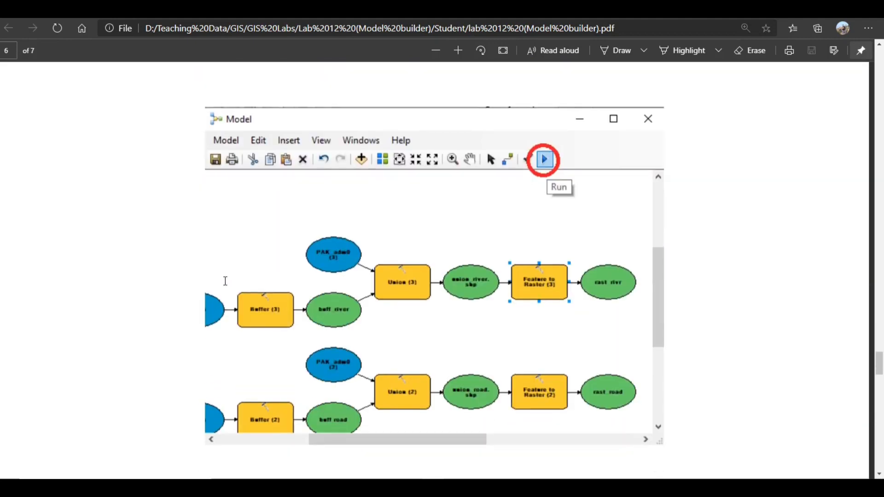
{"action": "scroll", "coordinate": [225, 281], "scroll_direction": "down", "scroll_amount": 1}
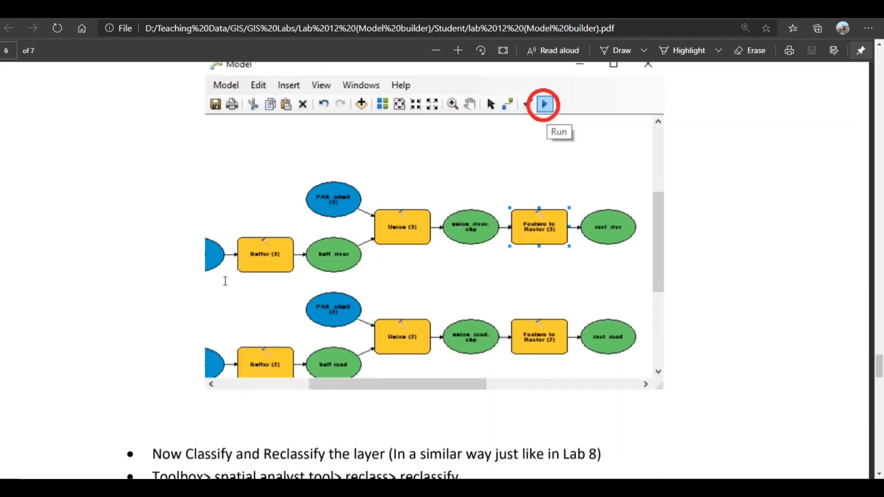